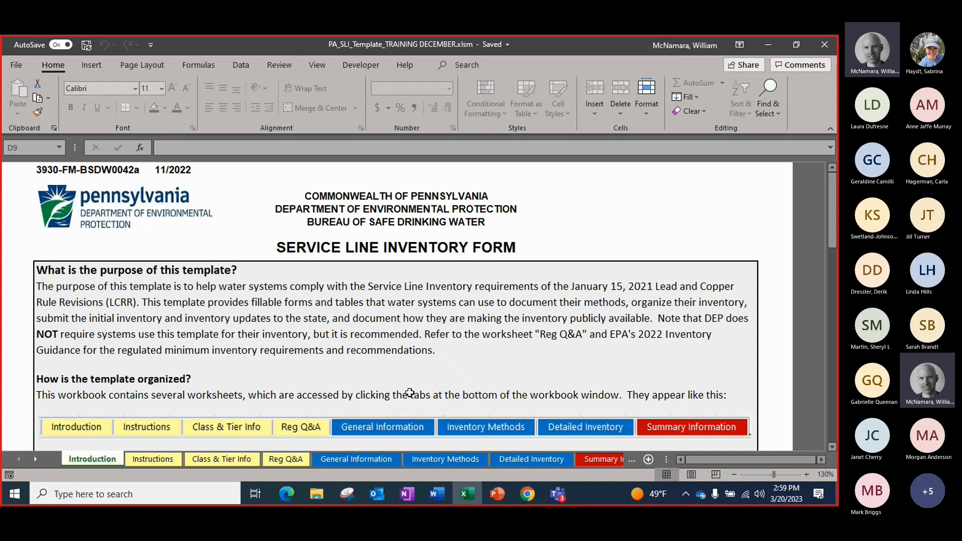
Review the Introduction sheet's purpose, color coding and Template Organization table of the Service Line Inventory Form
scroll(387, 334, down, 3)
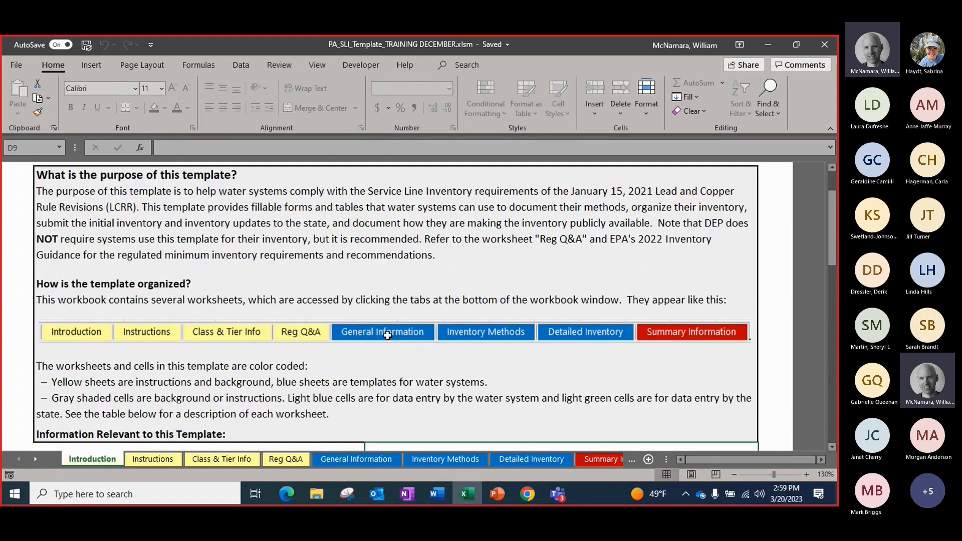
scroll(389, 336, up, 2)
scroll(389, 336, down, 10)
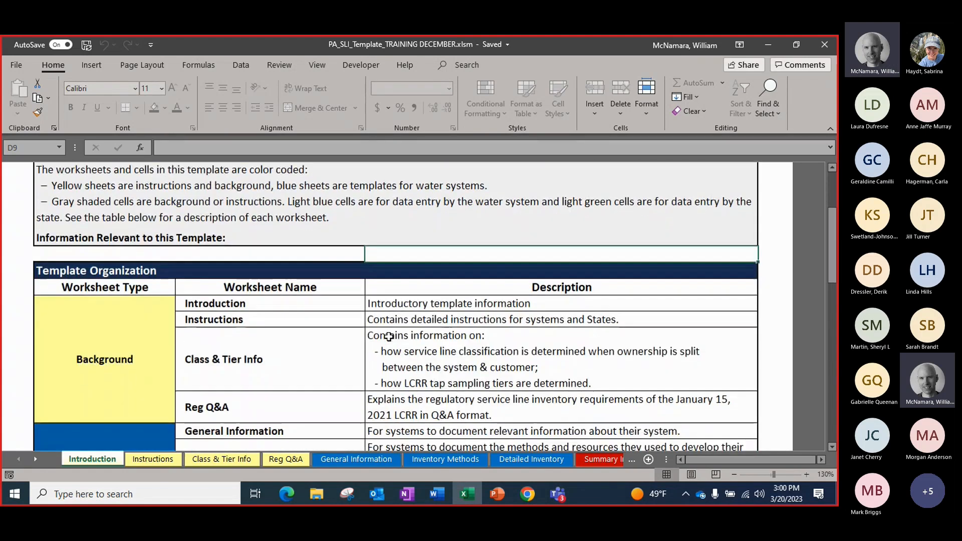
scroll(388, 334, down, 1)
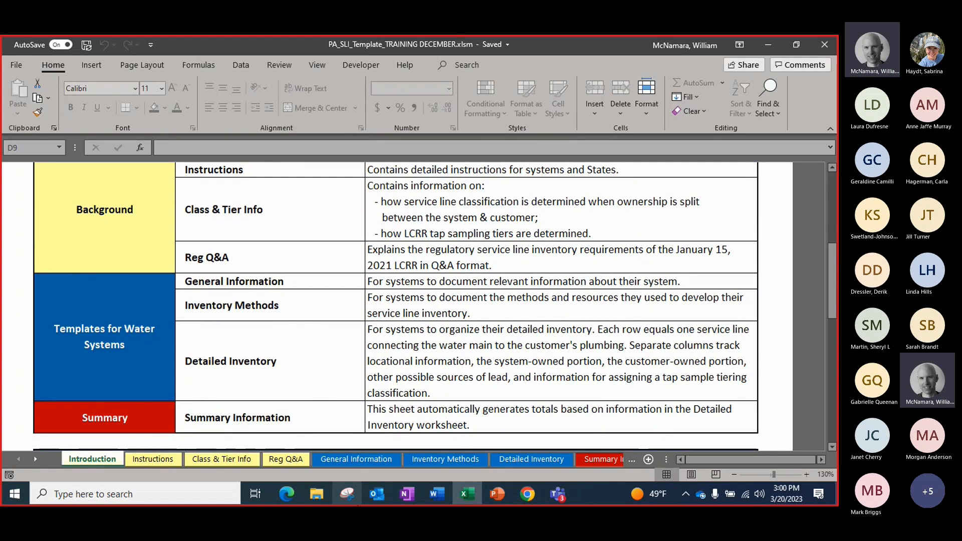
scroll(284, 331, up, 5)
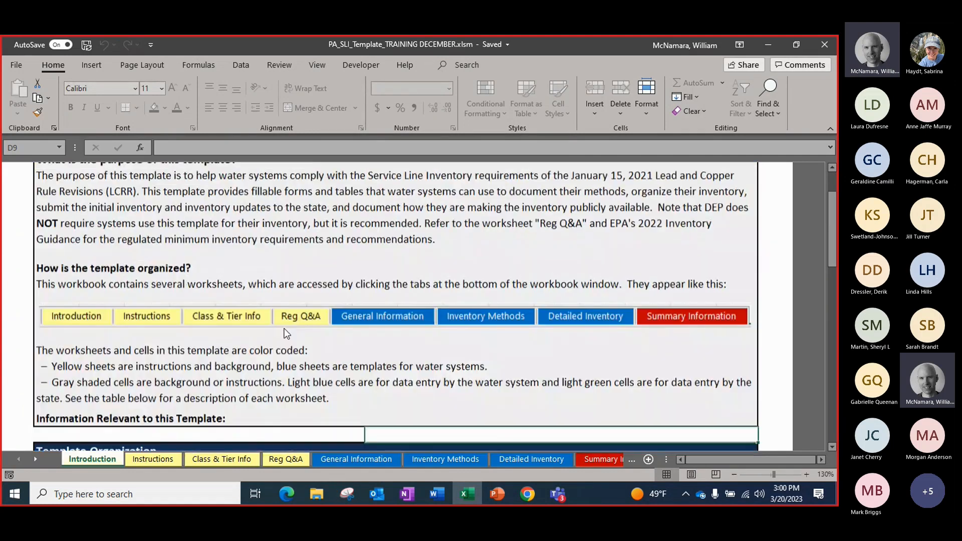
scroll(287, 333, up, 2)
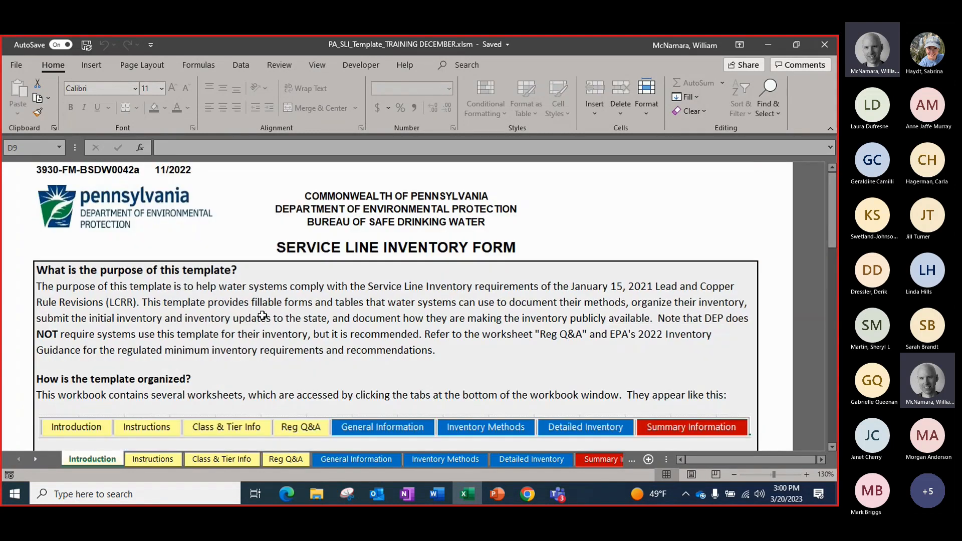
Open the Instructions sheet and read its Getting Started section
click(155, 458)
scroll(246, 319, up, 5)
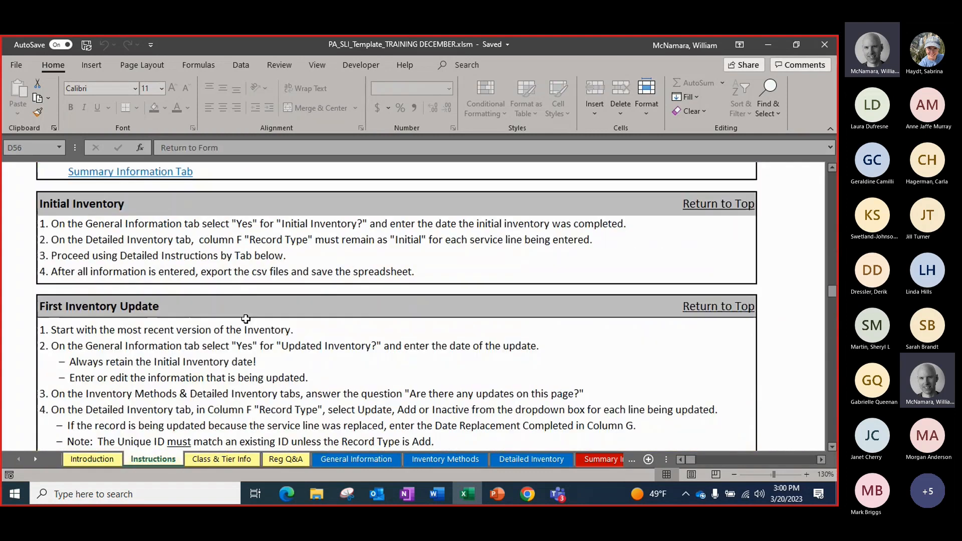
scroll(246, 319, up, 8)
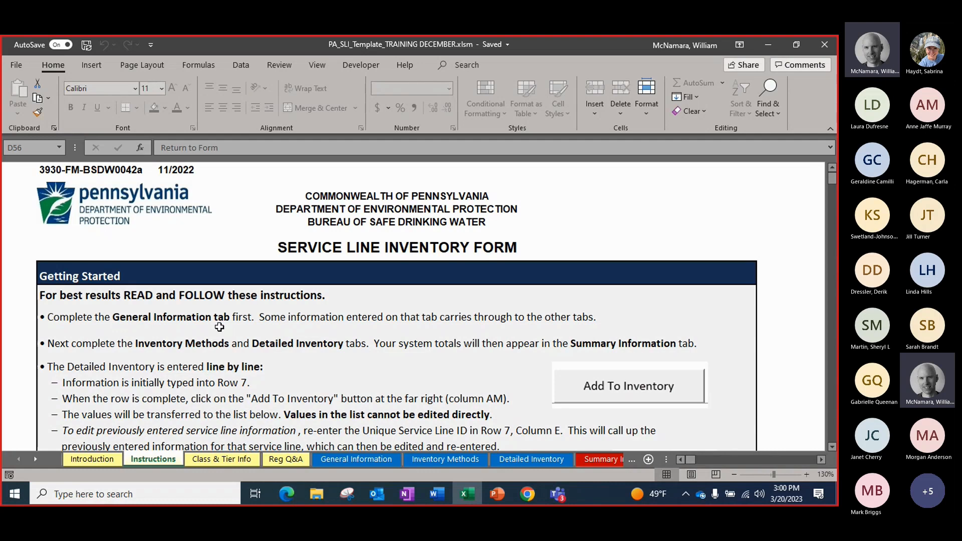
Open the Class & Tier Info sheet and examine the split-ownership service line diagram and the material classification table
click(225, 459)
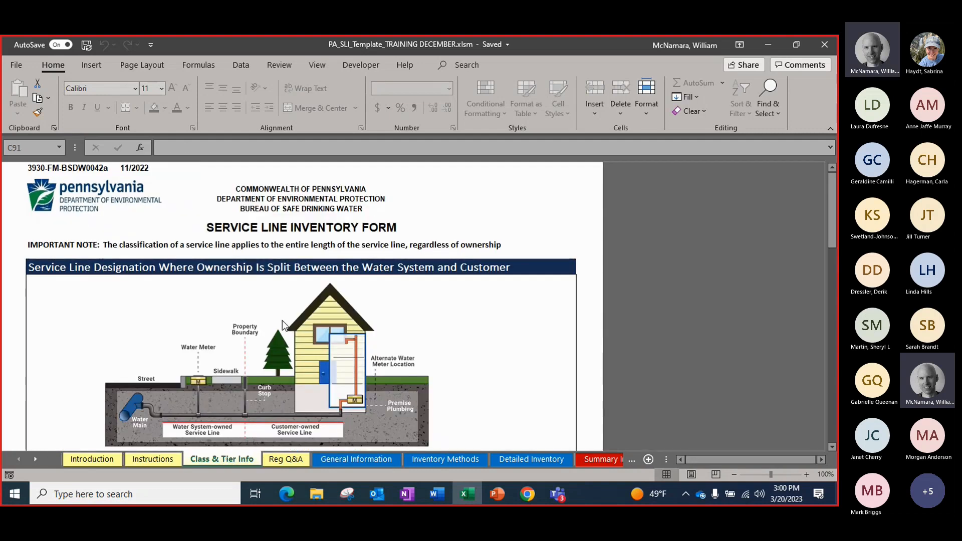
scroll(288, 330, down, 2)
scroll(289, 333, down, 9)
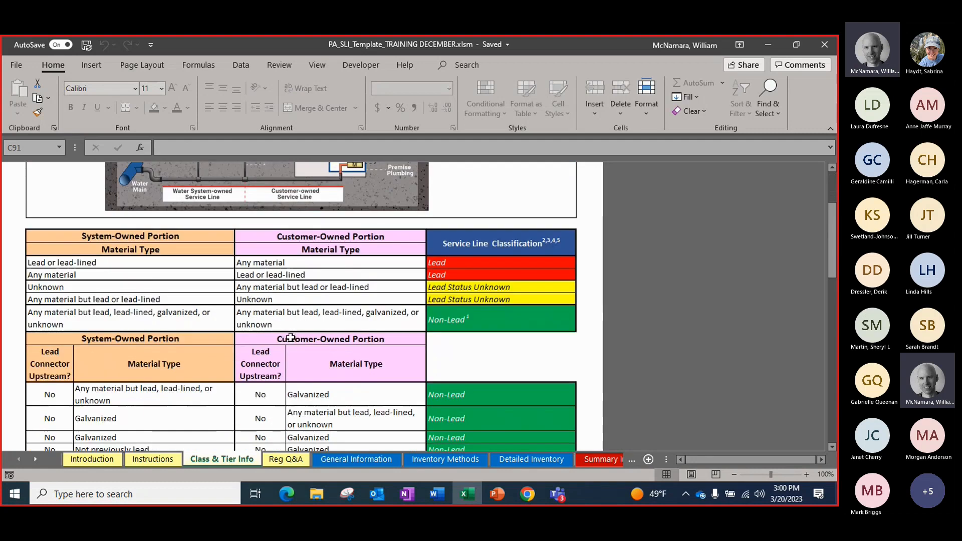
scroll(291, 338, up, 9)
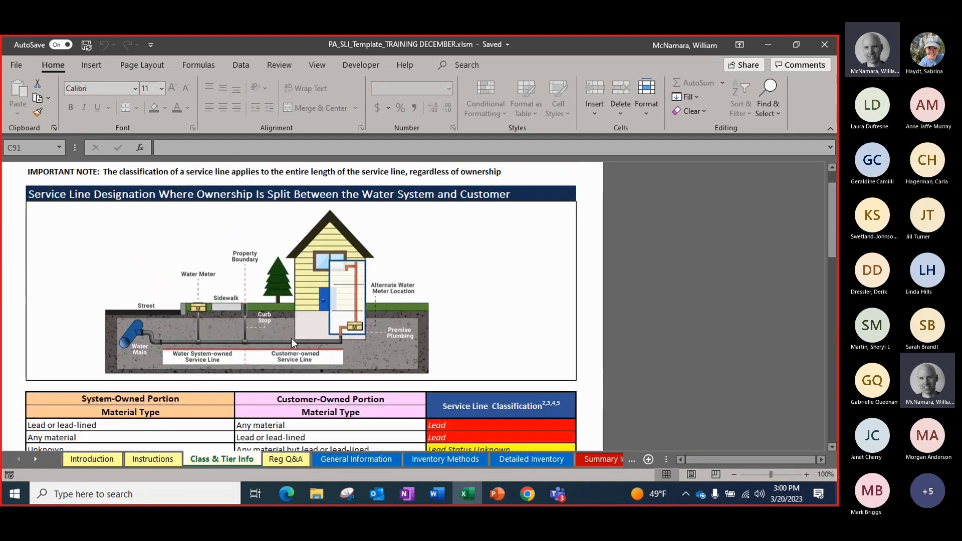
scroll(291, 339, down, 8)
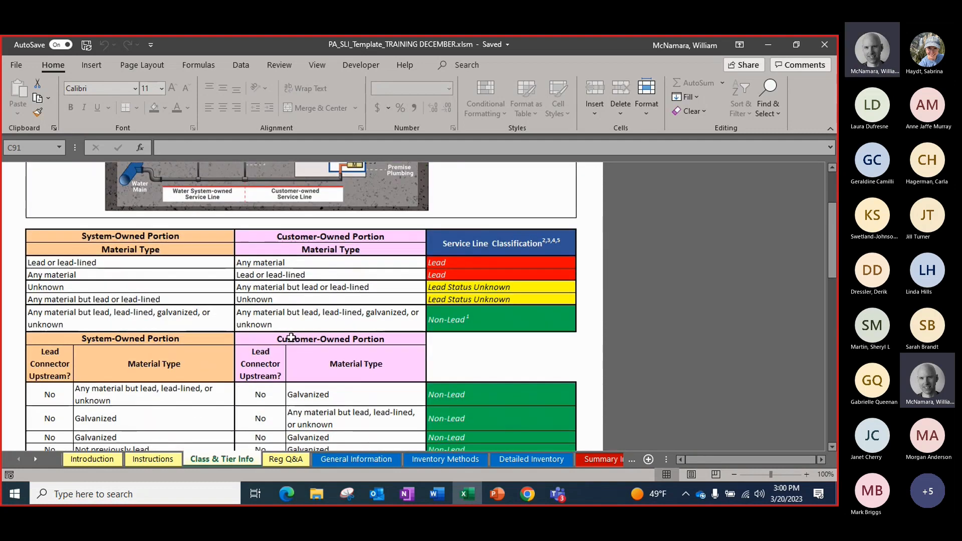
scroll(291, 338, up, 6)
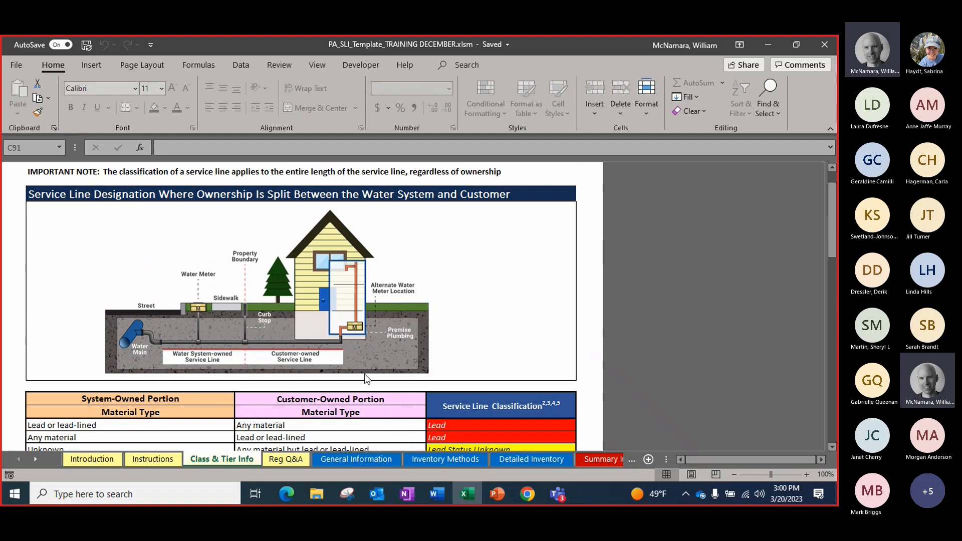
scroll(364, 374, down, 1)
scroll(367, 389, up, 1)
scroll(367, 389, up, 3)
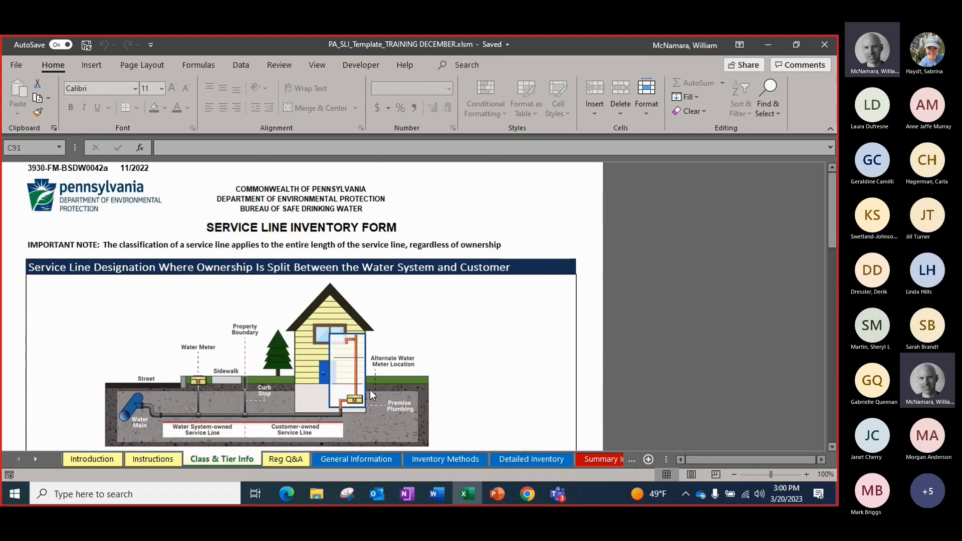
Open the Reg Q&A sheet and read the first questions on the LCRR inventory requirements
click(280, 459)
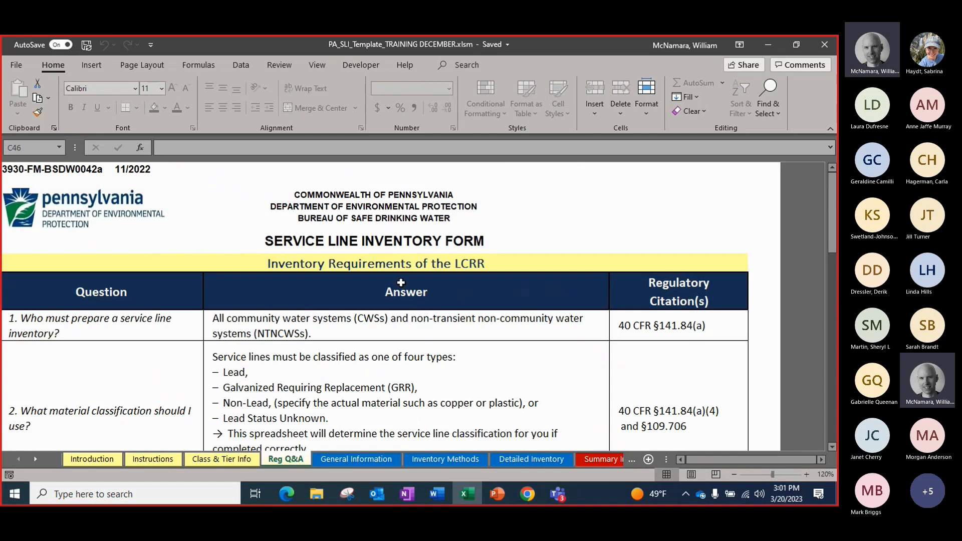
scroll(395, 272, down, 3)
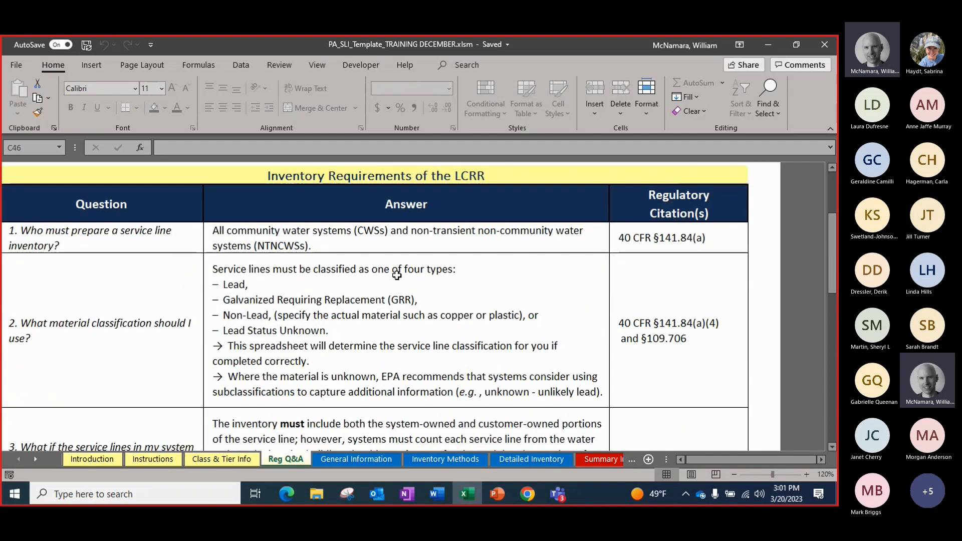
scroll(396, 274, up, 3)
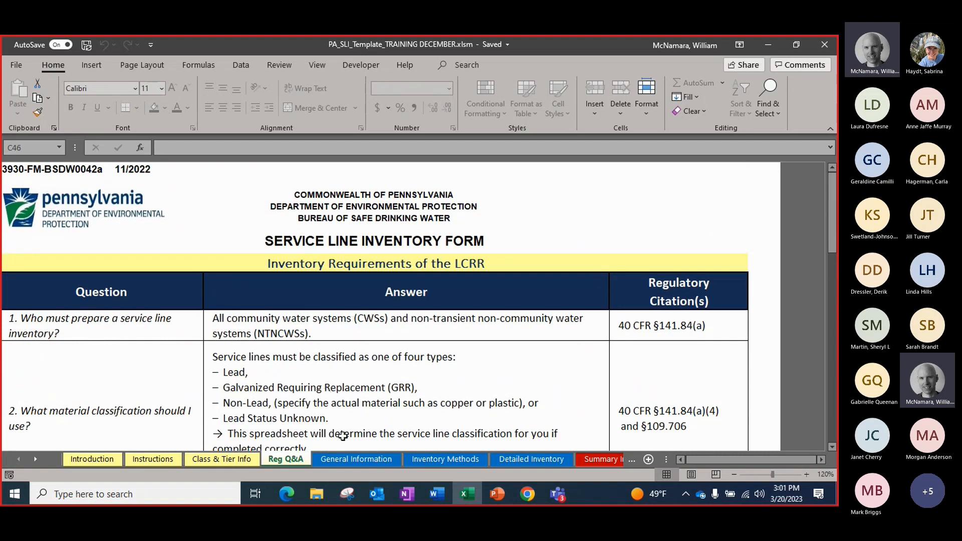
Open the General Information sheet and check the initial inventory date and the total population served
click(331, 459)
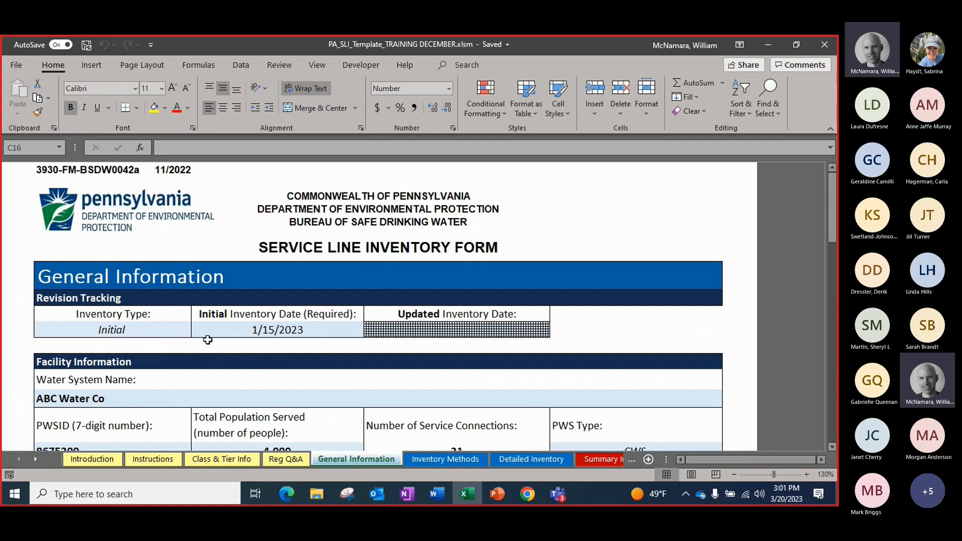
scroll(197, 339, down, 2)
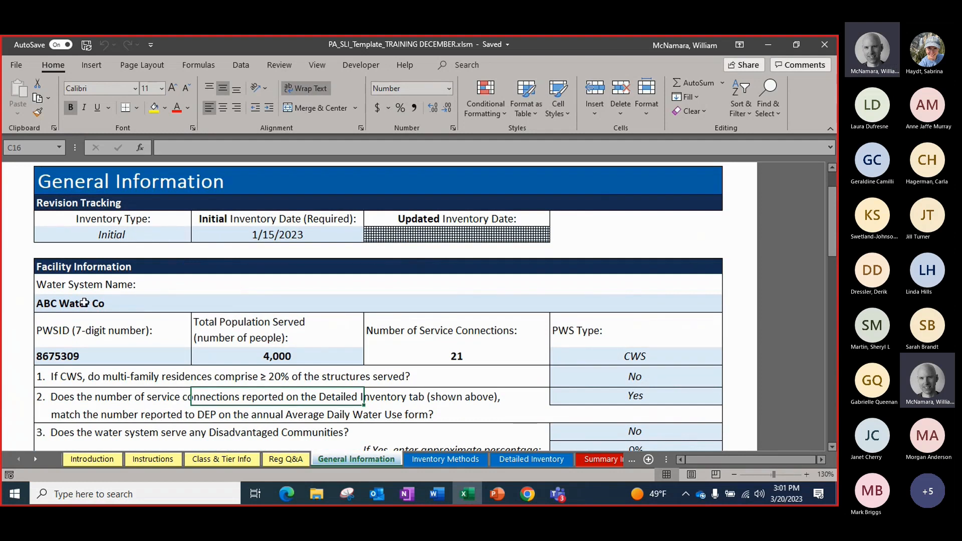
click(259, 235)
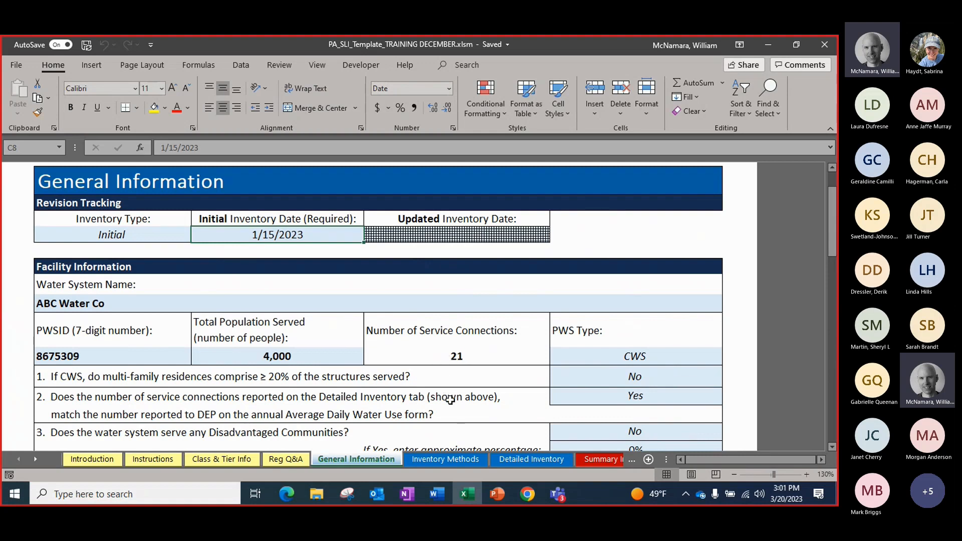
mouse_move(496, 499)
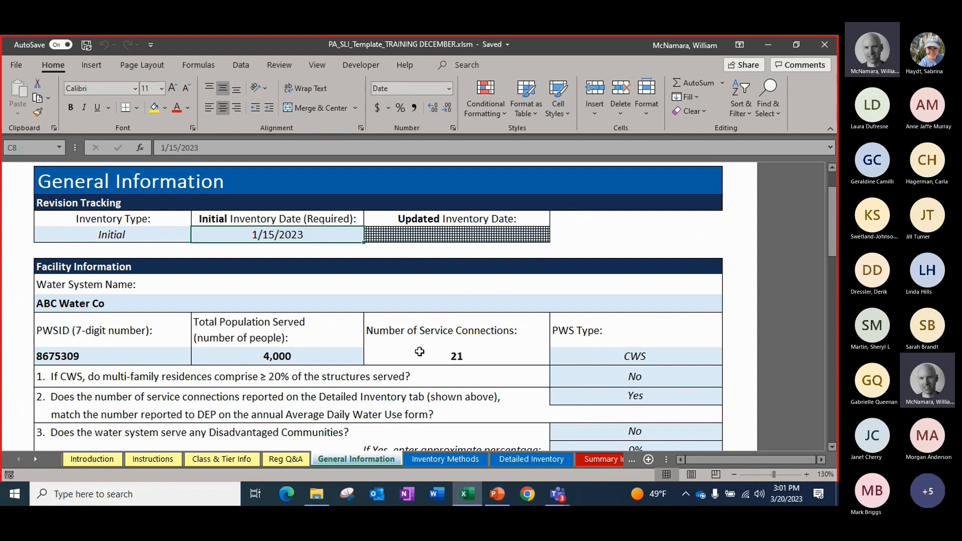
click(236, 355)
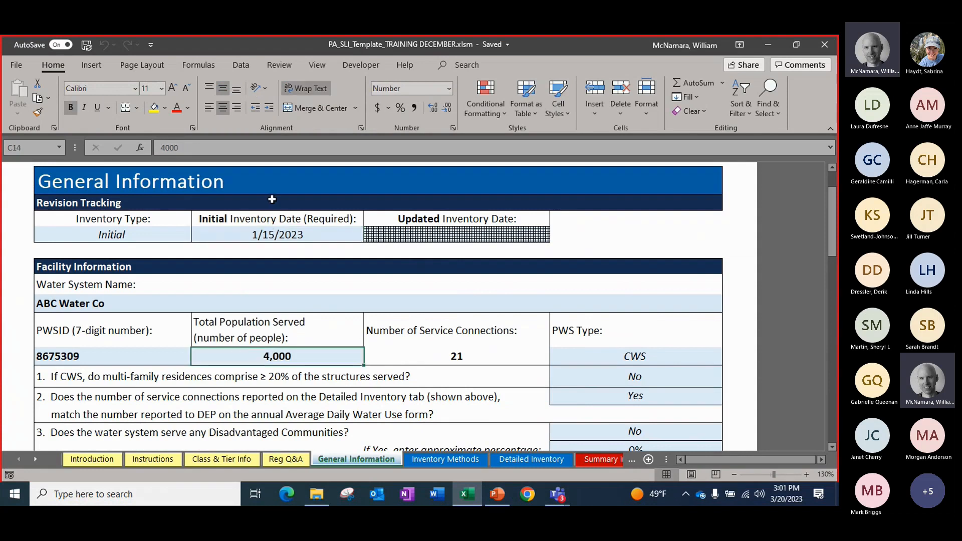
Inspect the formula behind the number of service connections and leave the cell without editing it
double_click(394, 351)
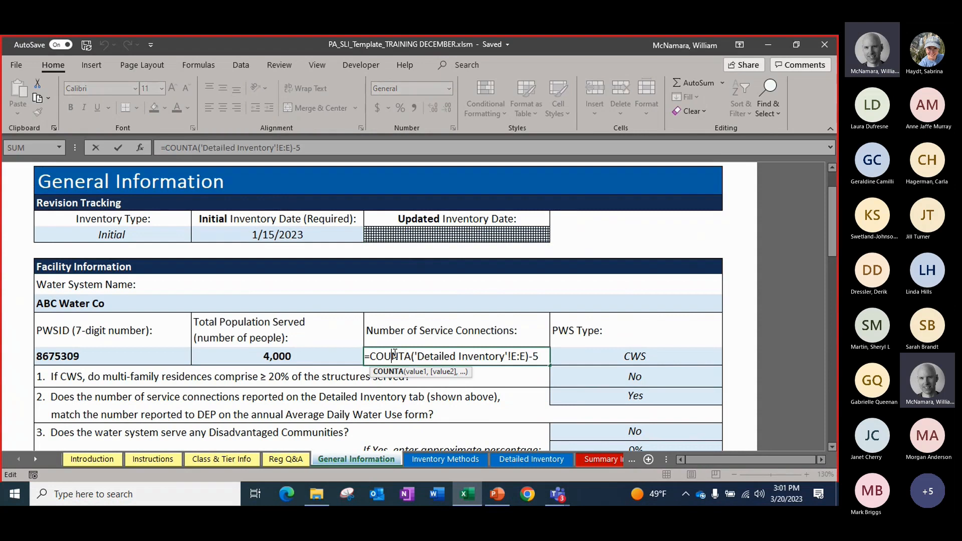
click(379, 343)
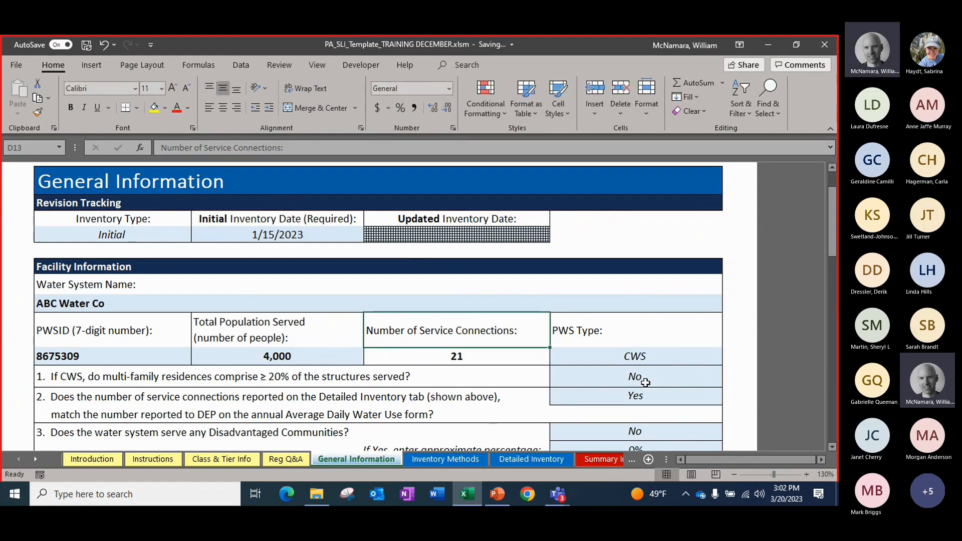
scroll(495, 386, down, 1)
Open the Inventory Methods sheet and review the Part 1 Historical Records Review table and its confidence ratings
key(ctrl+Page_Down)
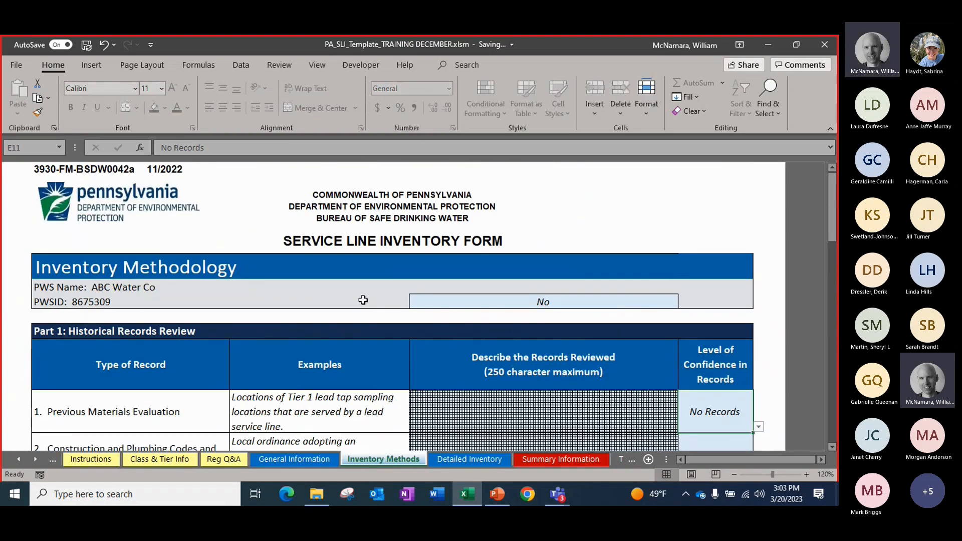
scroll(363, 299, down, 3)
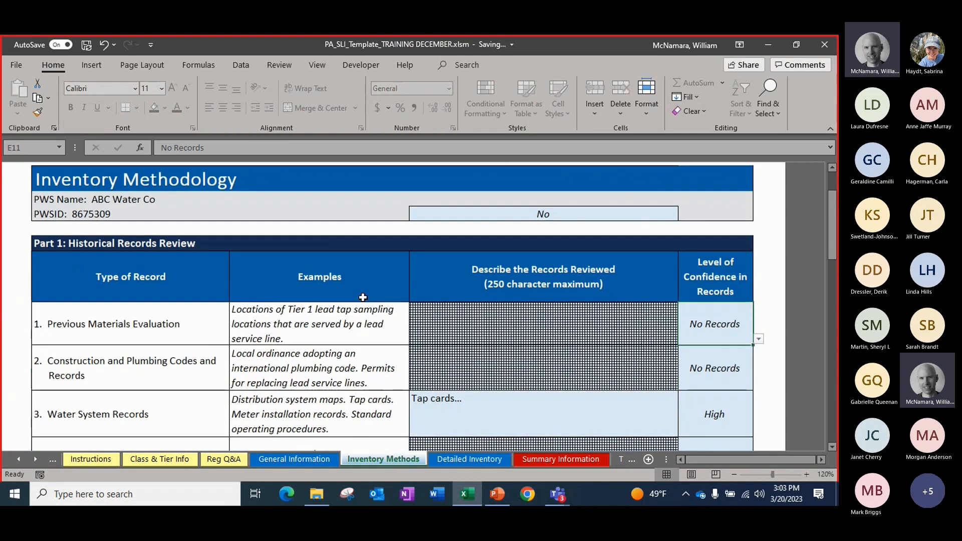
scroll(363, 298, up, 3)
scroll(363, 298, down, 3)
scroll(291, 361, down, 1)
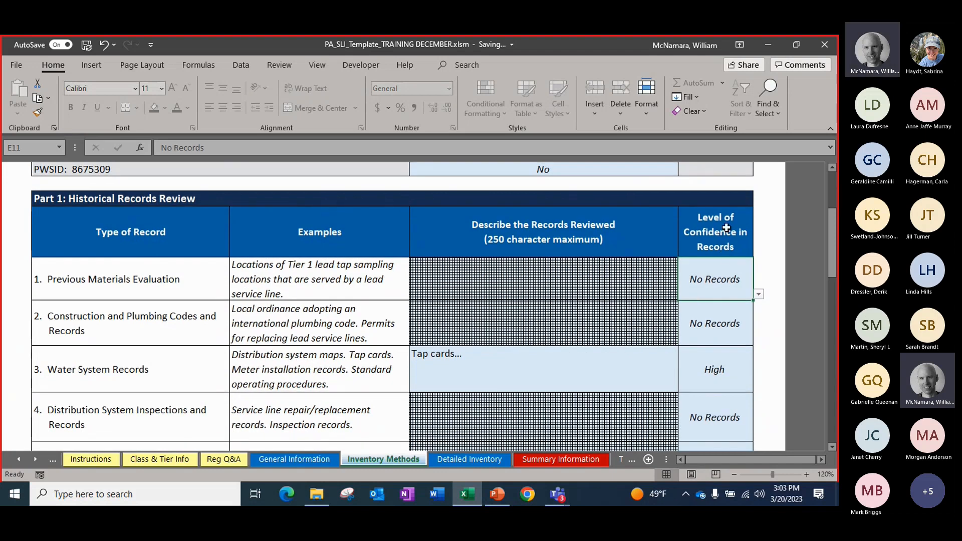
scroll(722, 253, up, 1)
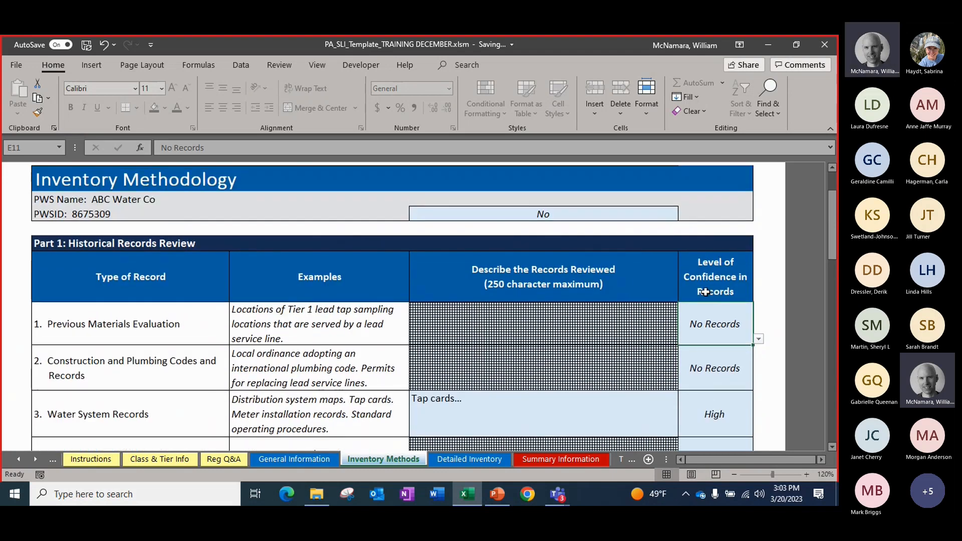
scroll(717, 281, down, 1)
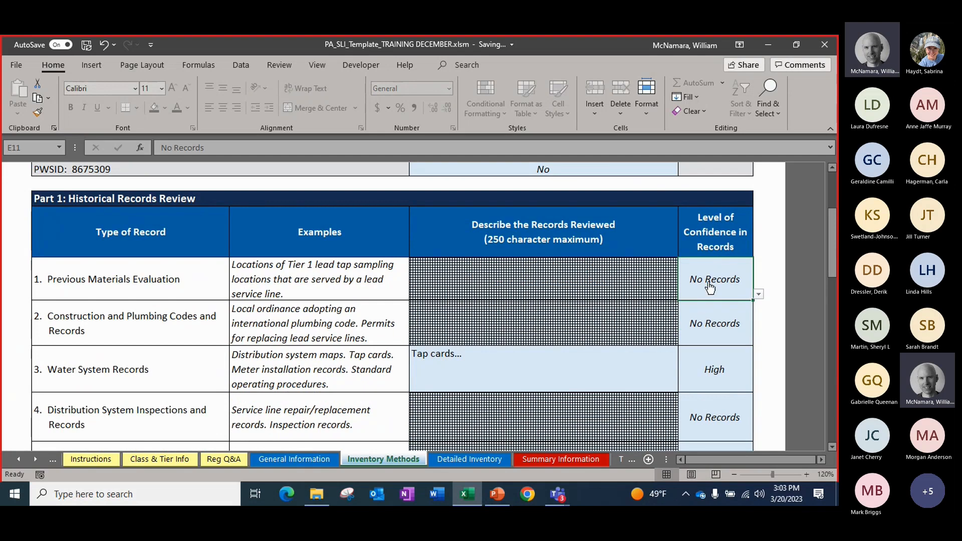
Try Low as the confidence level for Previous Materials Evaluation, and set it back to No Records
key(alt+Down)
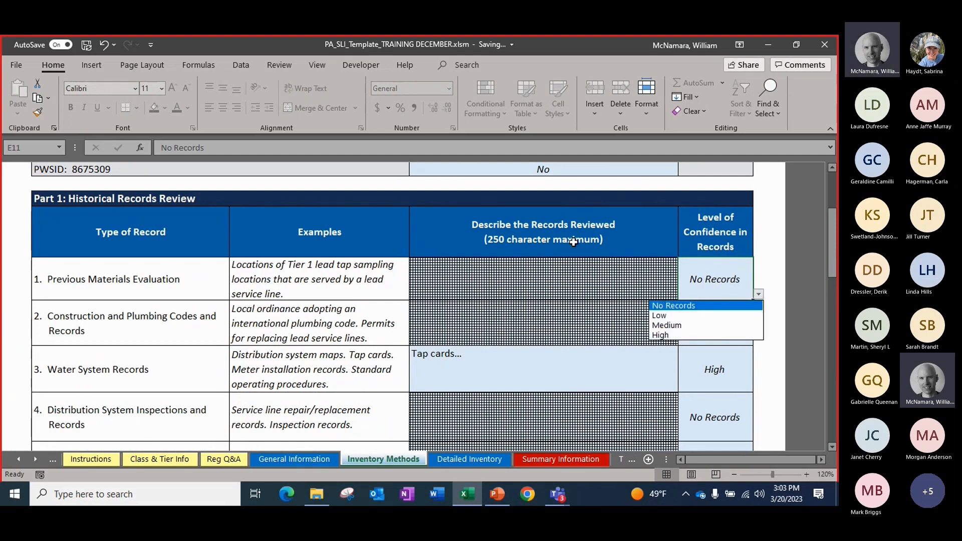
click(681, 317)
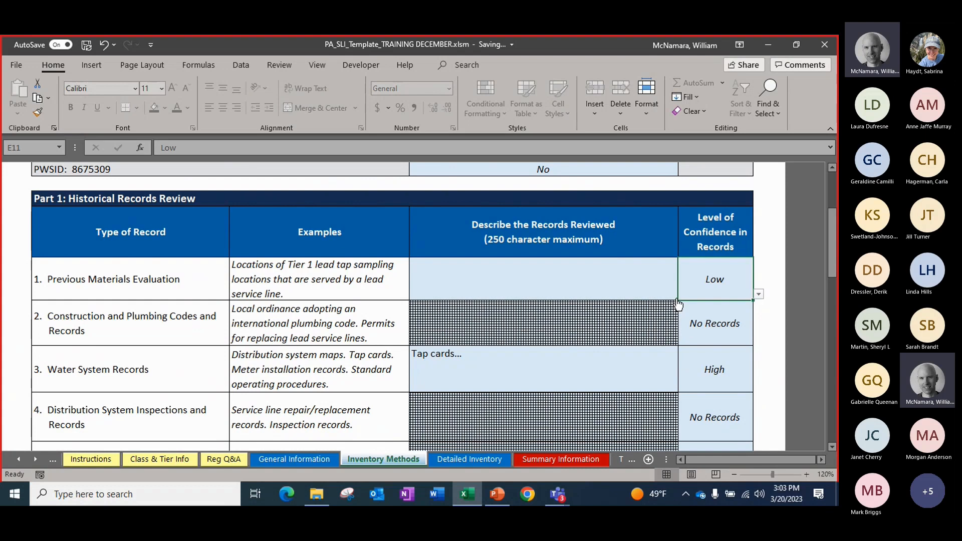
click(758, 294)
click(724, 306)
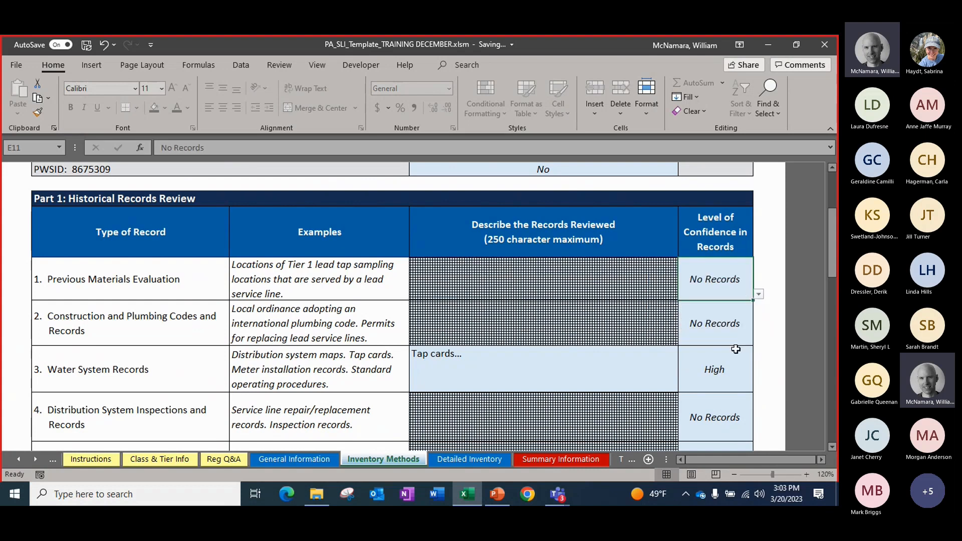
Check the Water System Records confidence level and description, and continue to the Part 2 normal operations checklist
click(729, 376)
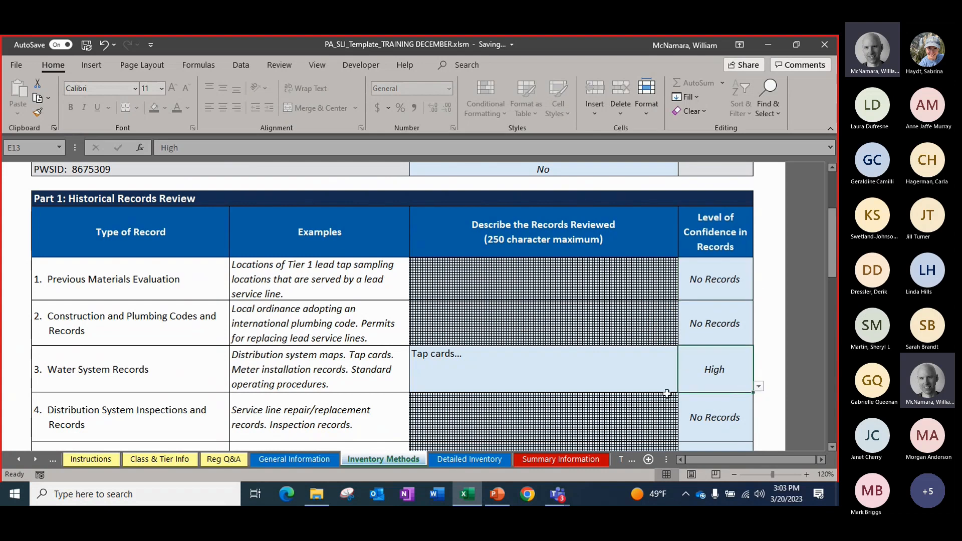
click(539, 380)
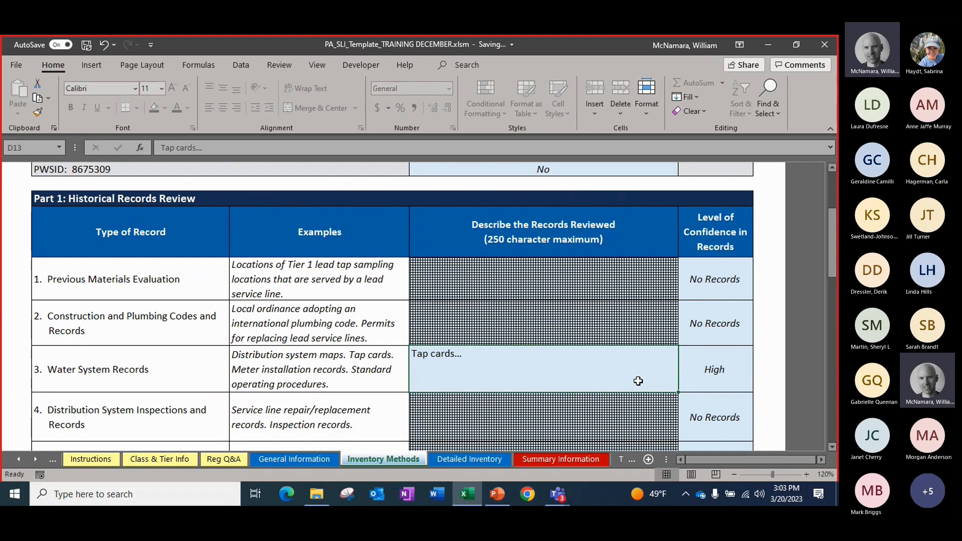
scroll(622, 343, down, 1)
scroll(622, 343, down, 1)
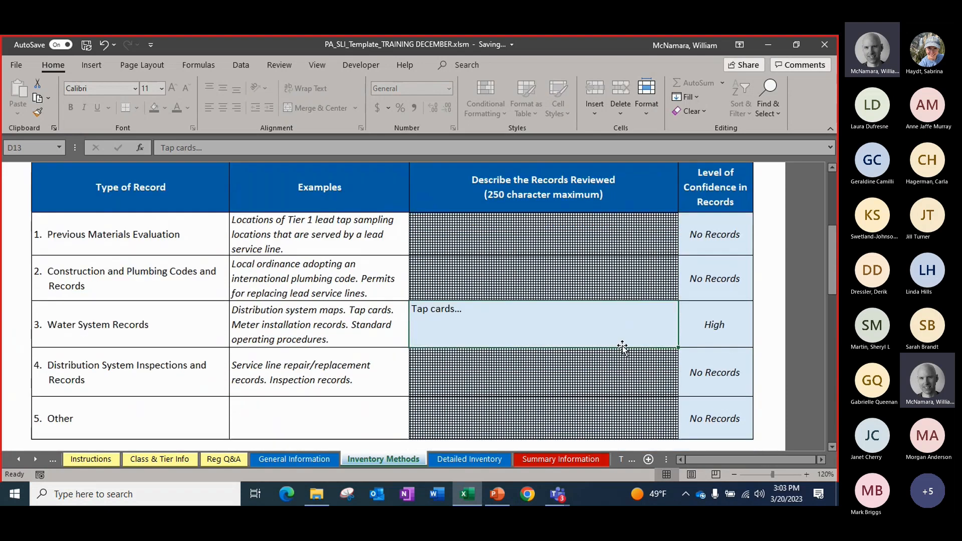
scroll(622, 338, down, 3)
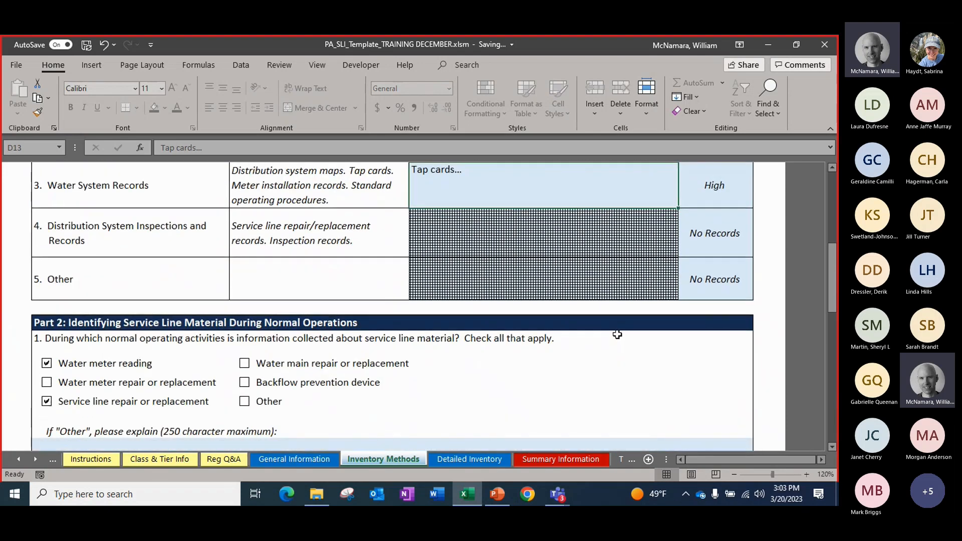
Review the Part 2 normal operations questions and the Part 3 Service Line Investigations section of the Inventory Methods sheet
scroll(616, 334, down, 3)
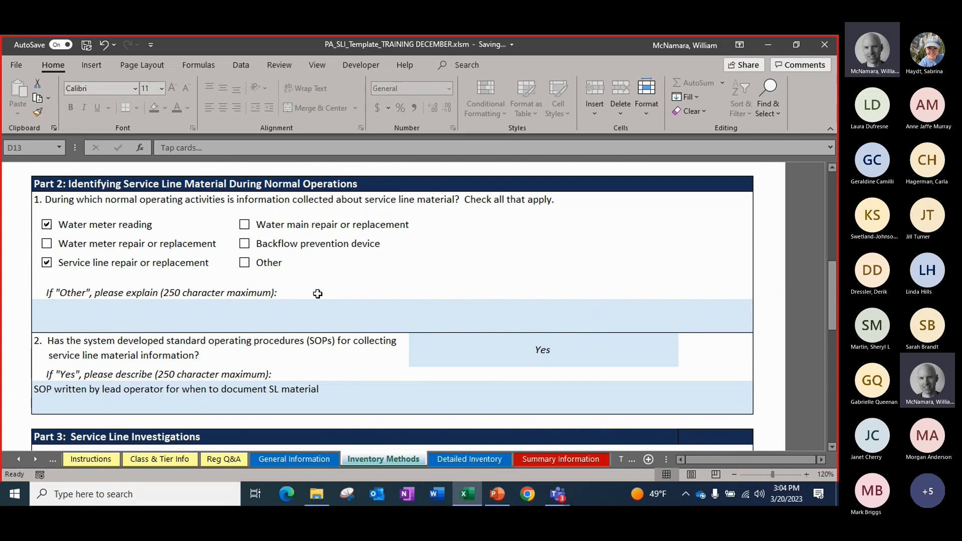
scroll(320, 295, down, 1)
scroll(319, 296, down, 4)
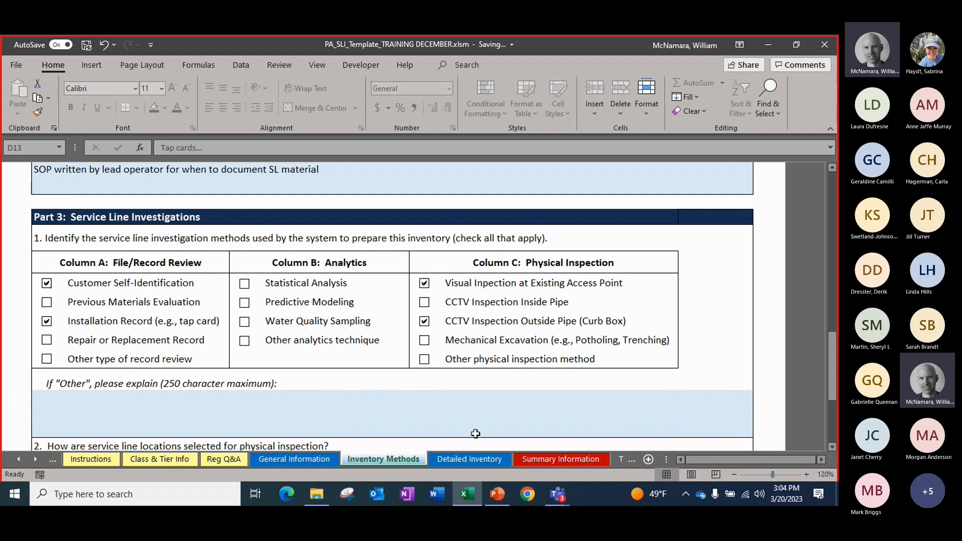
scroll(459, 410, down, 4)
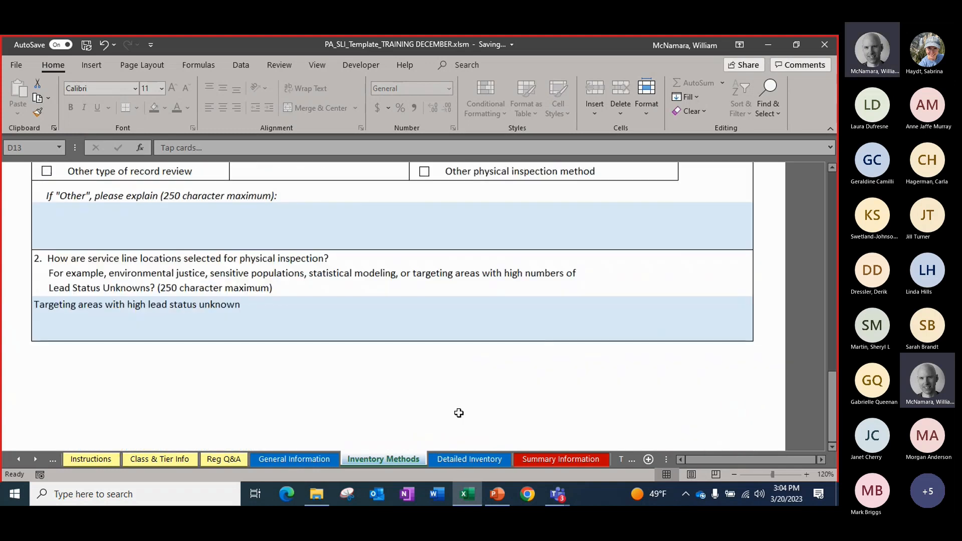
scroll(459, 413, up, 10)
Open the Detailed Inventory sheet and review its columns from Service Line Basic Information through Information to Assign Tap Monitoring Tiering
click(461, 459)
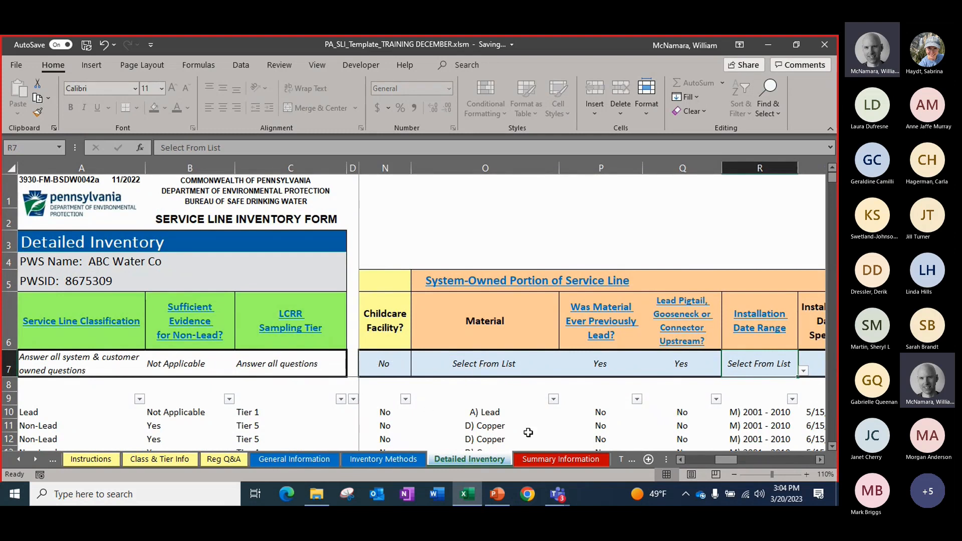
click(693, 461)
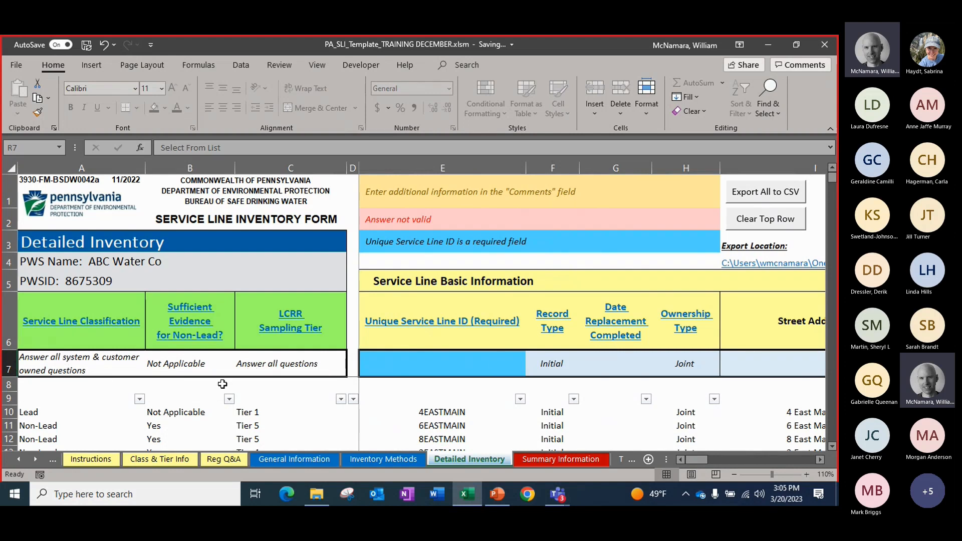
click(820, 459)
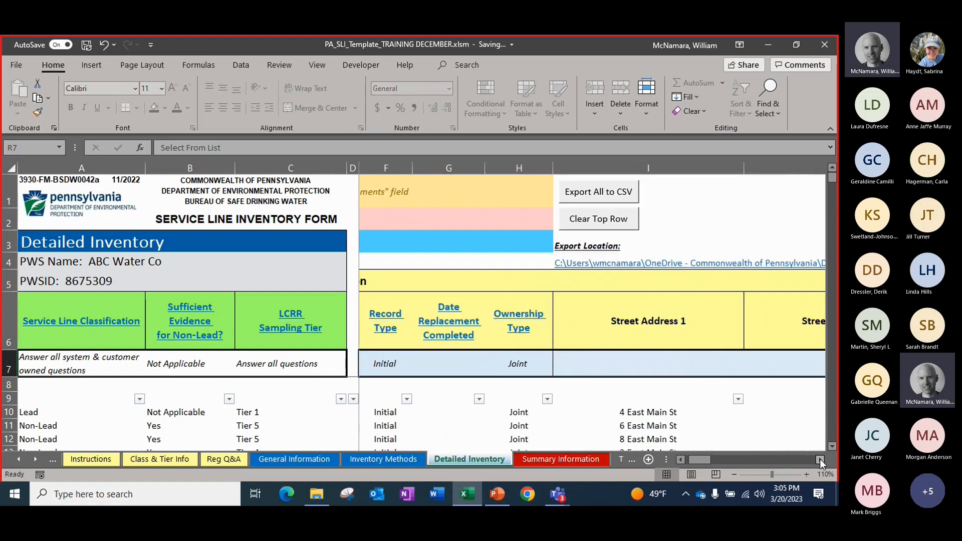
click(820, 459)
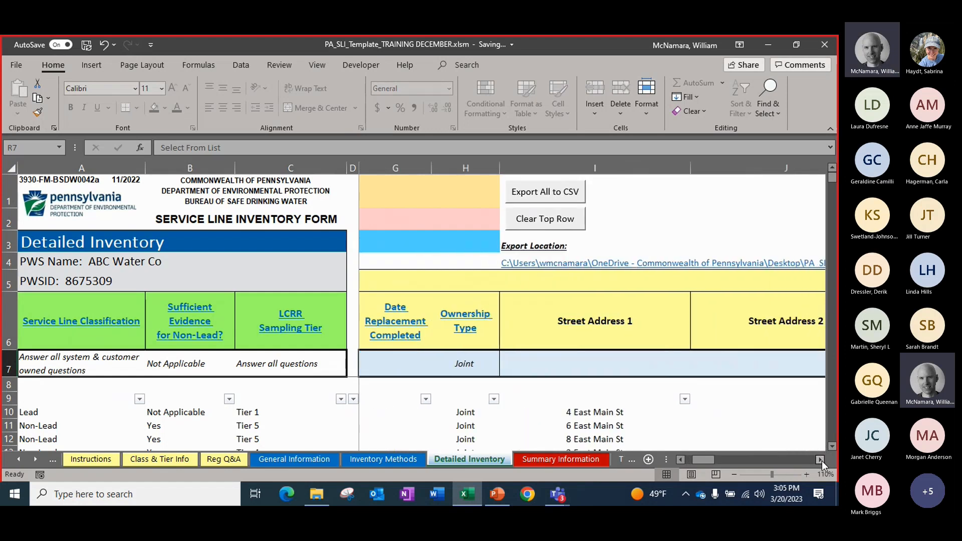
click(821, 460)
click(820, 460)
drag(822, 462, 820, 461)
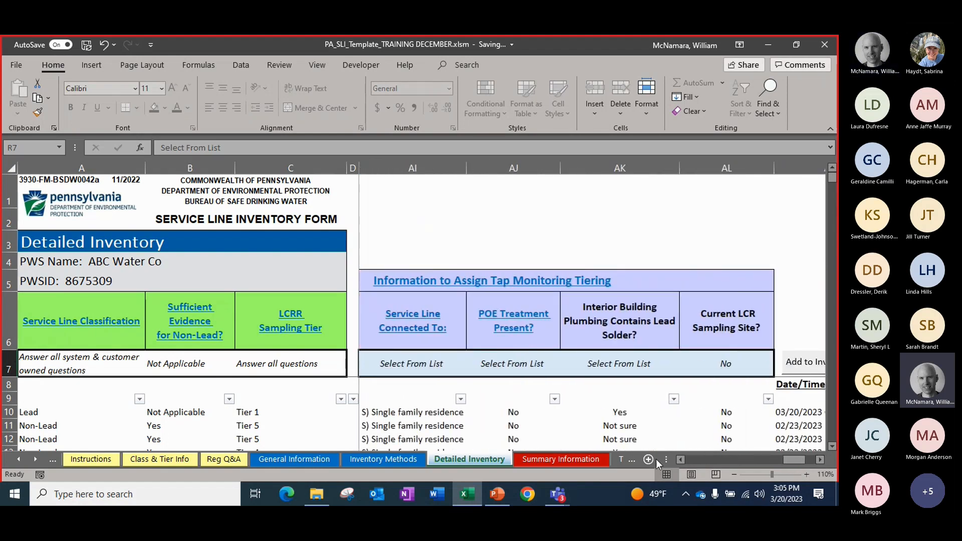
Open the Training1 sheet to examine the diagram of the system and customer sides of a service line
click(620, 460)
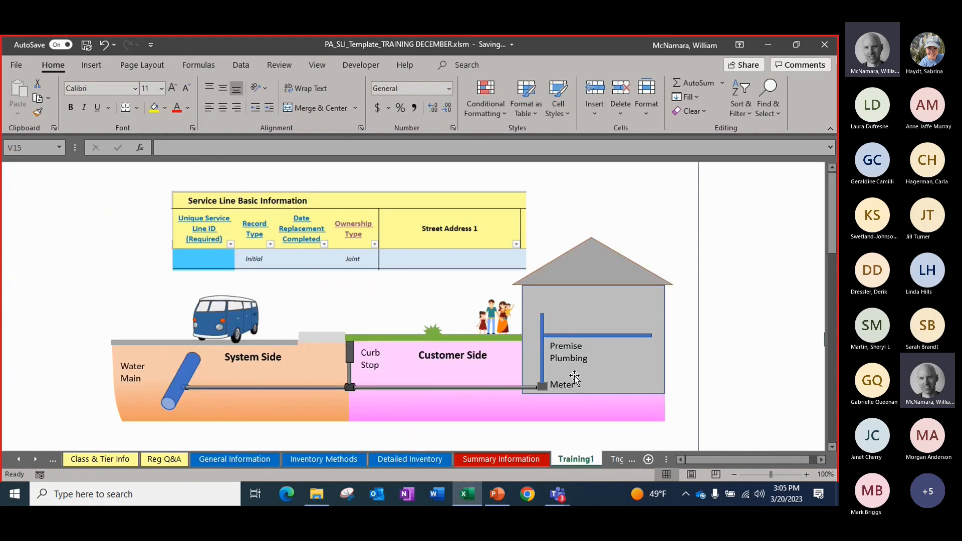
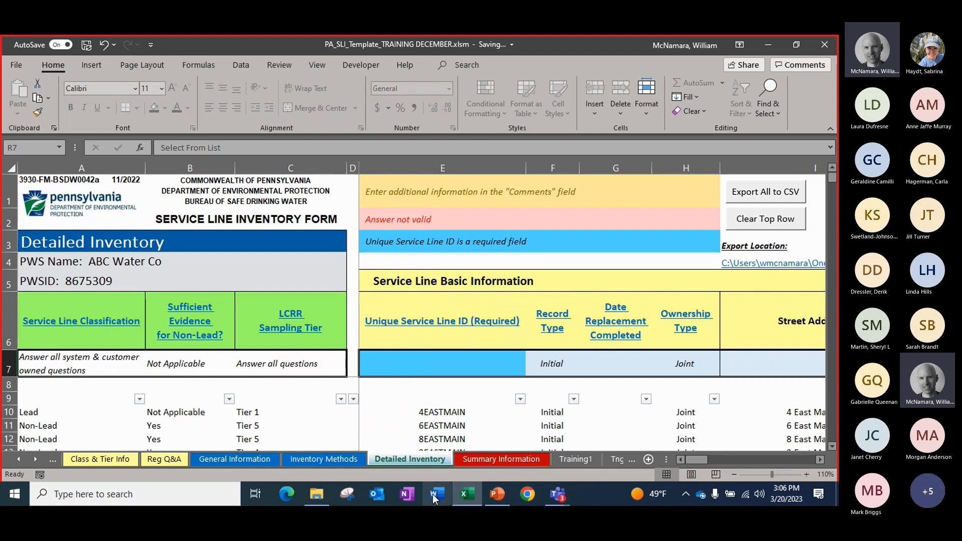
Review the instructions for the Unique Service Line ID column, and return to the Detailed Inventory form
mouse_move(466, 494)
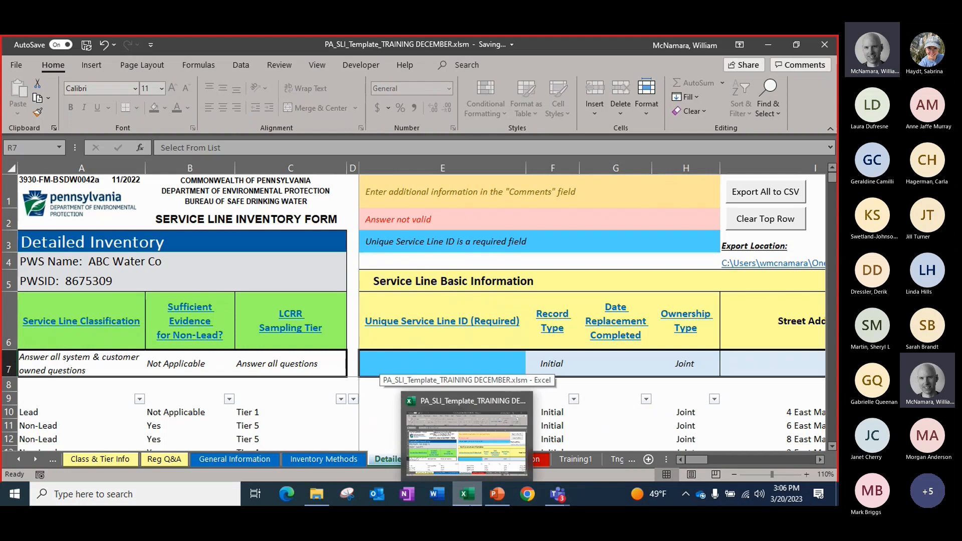
click(427, 361)
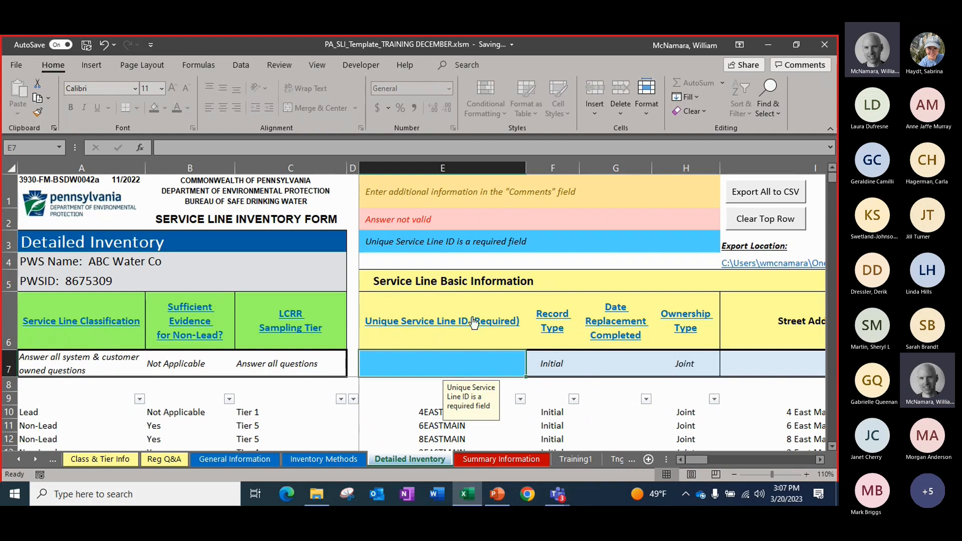
click(411, 323)
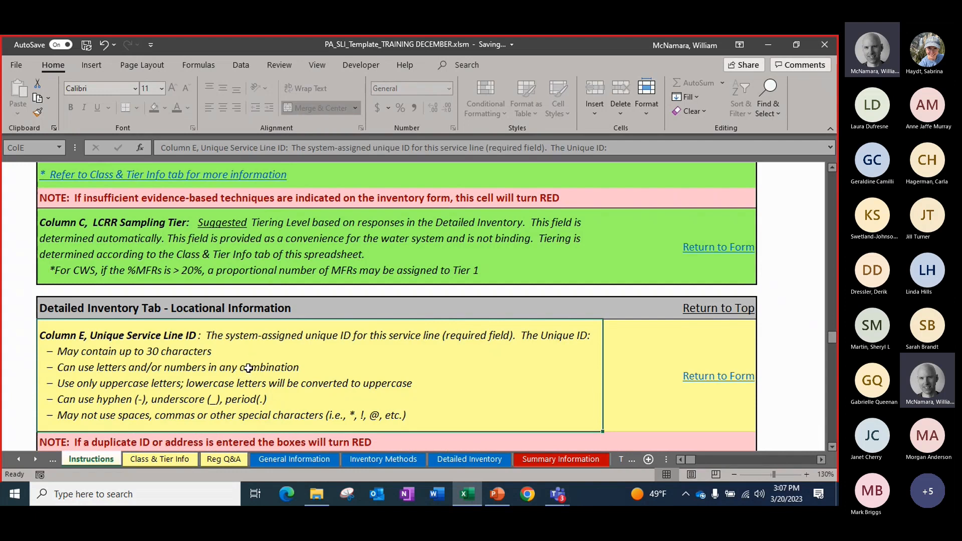
scroll(242, 374, down, 1)
click(206, 269)
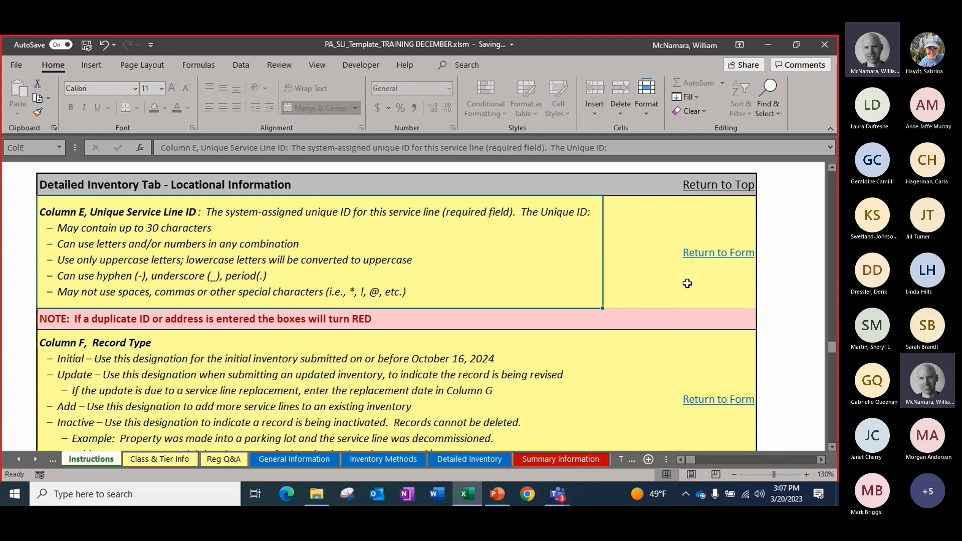
click(700, 257)
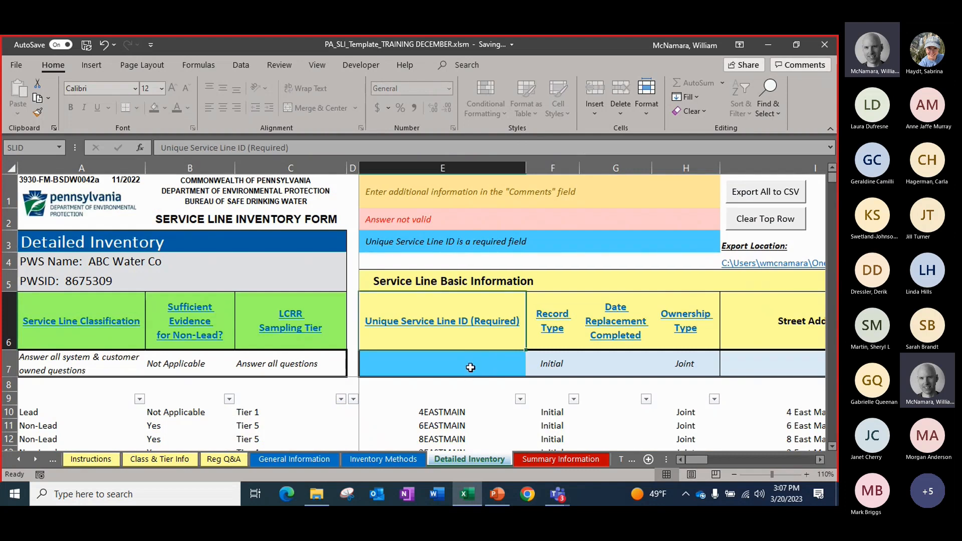
Enter 10robin as the Unique Service Line ID in the entry row, and keep the Initial record type
click(471, 367)
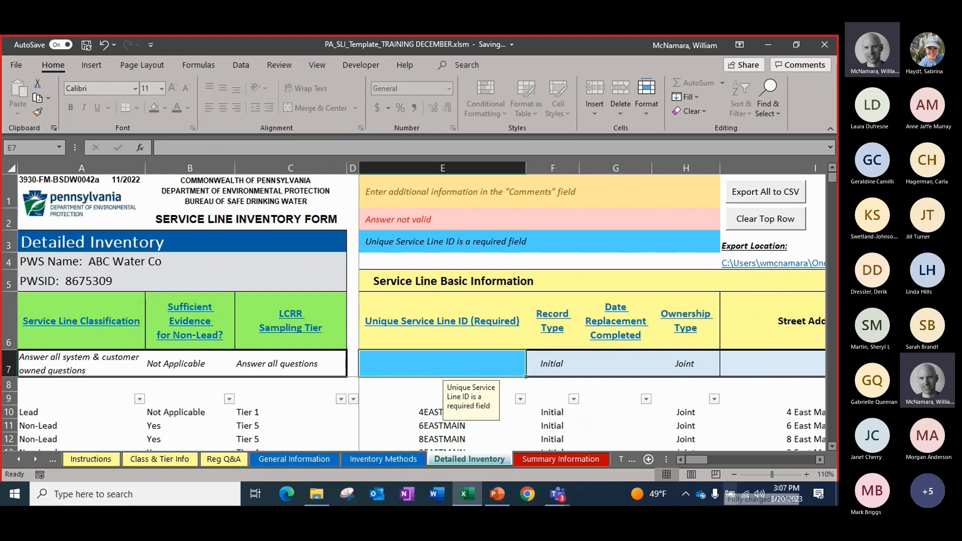
text(10)
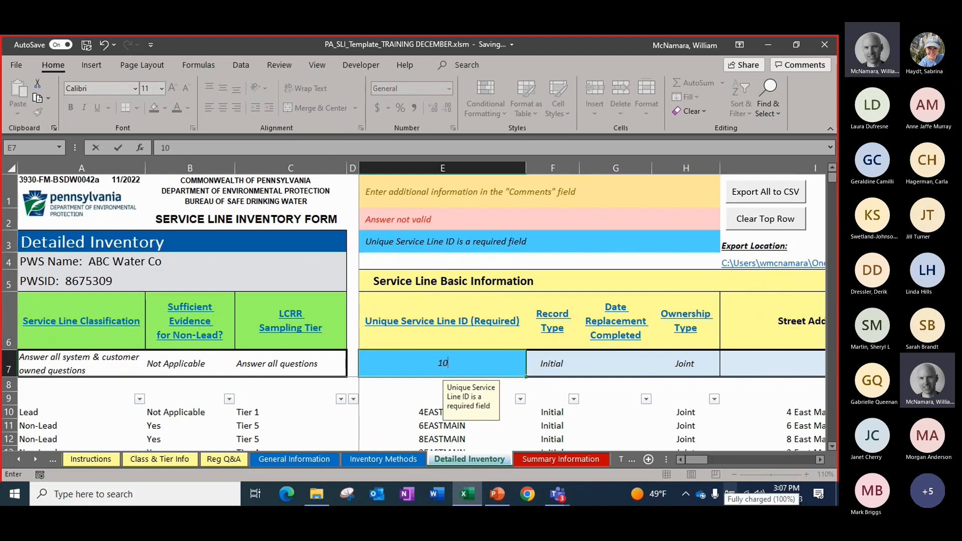
text(robin)
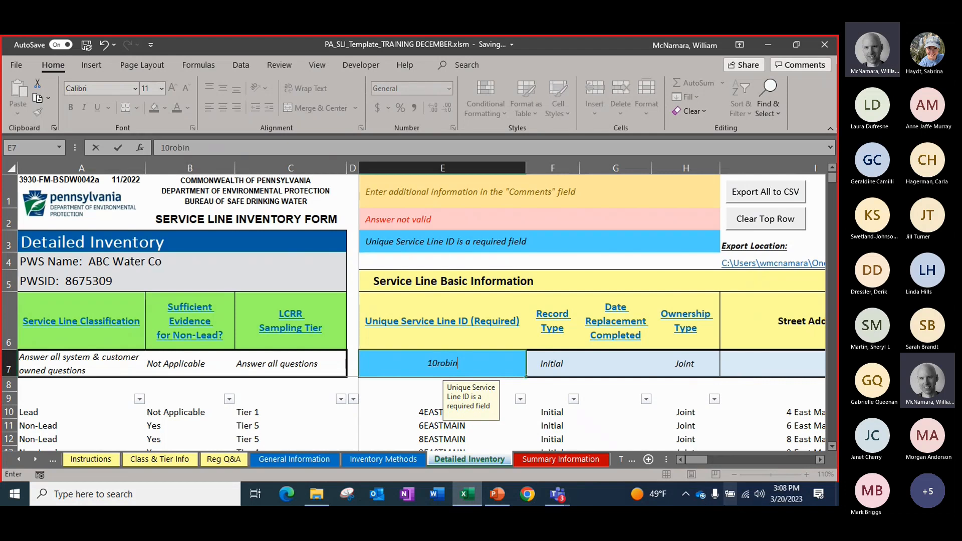
key(Tab)
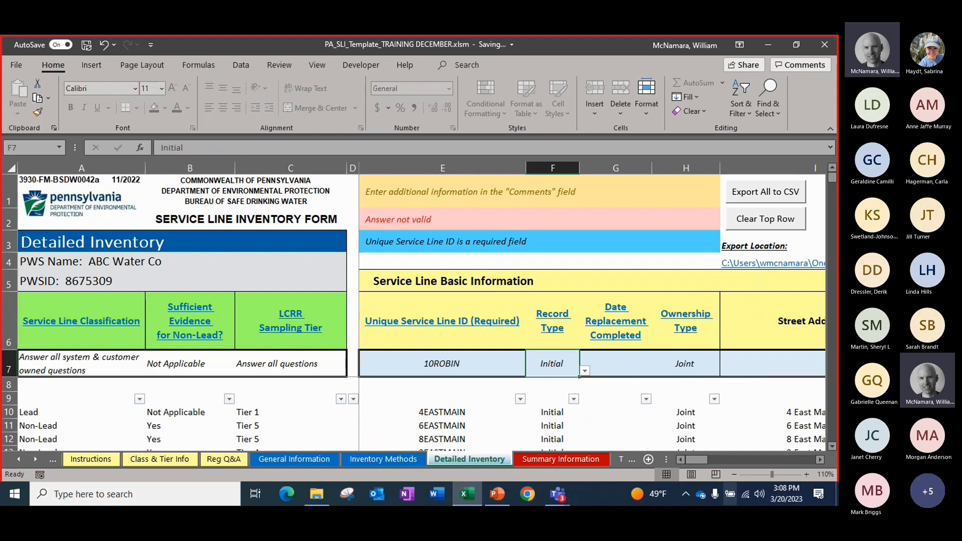
key(Tab)
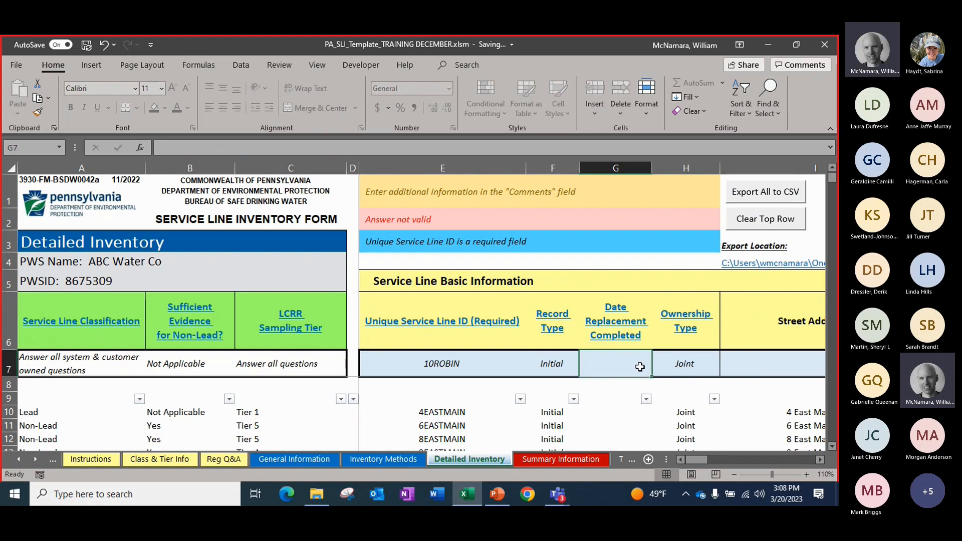
Keep the Joint ownership type and enter the service line's street address in the entry row's Street Address 1 cell
click(820, 460)
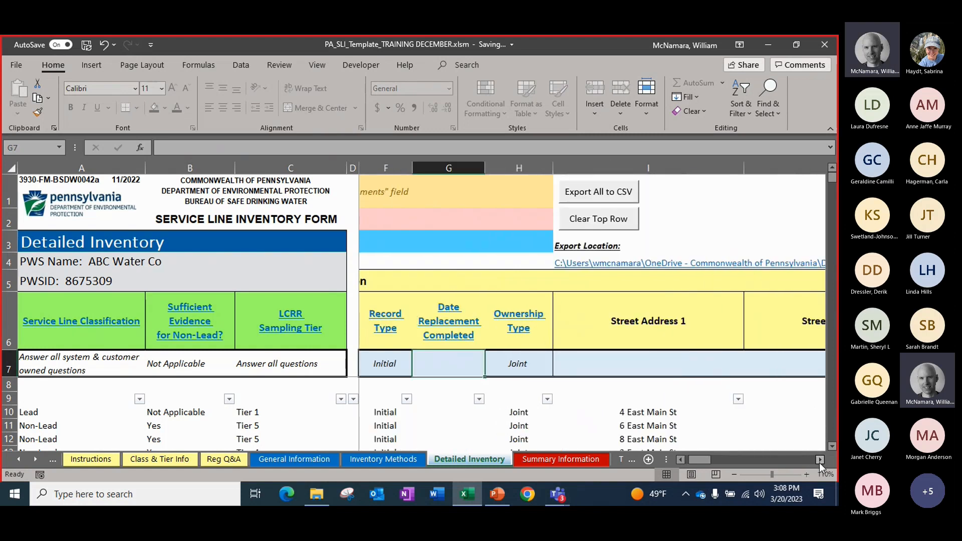
click(529, 371)
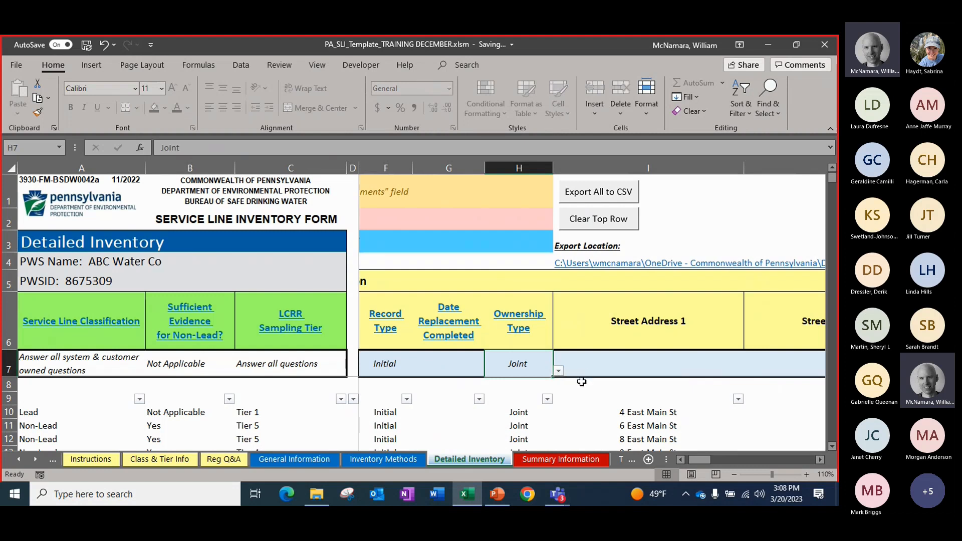
click(609, 365)
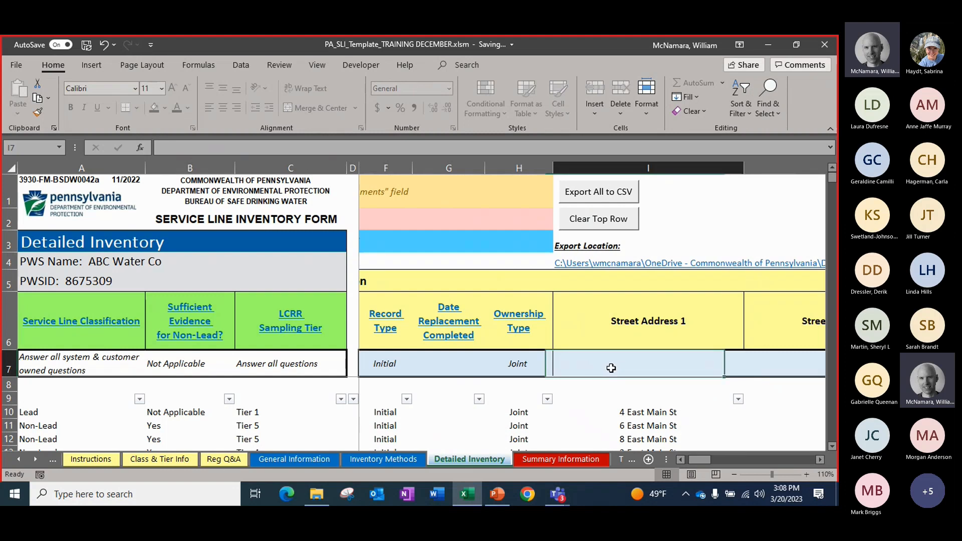
text(10 )
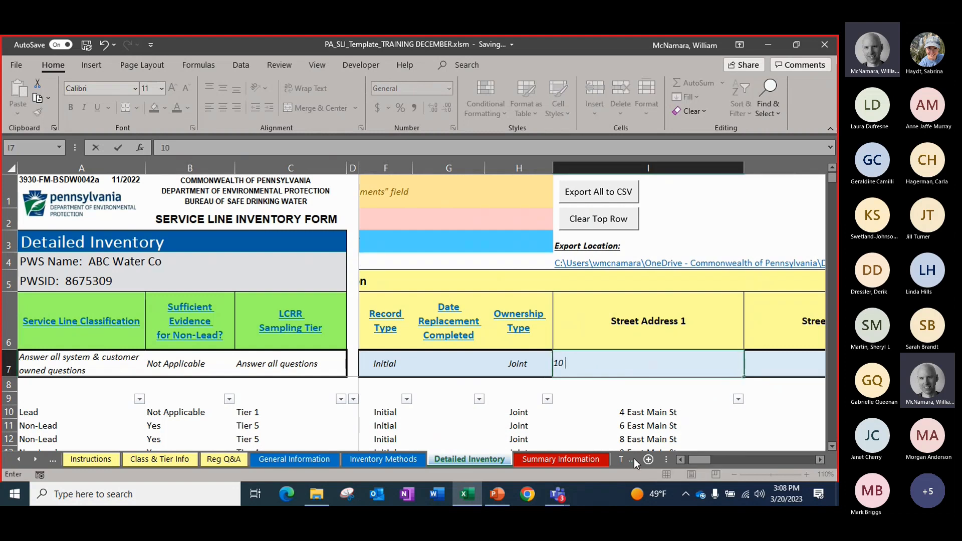
text(Robin )
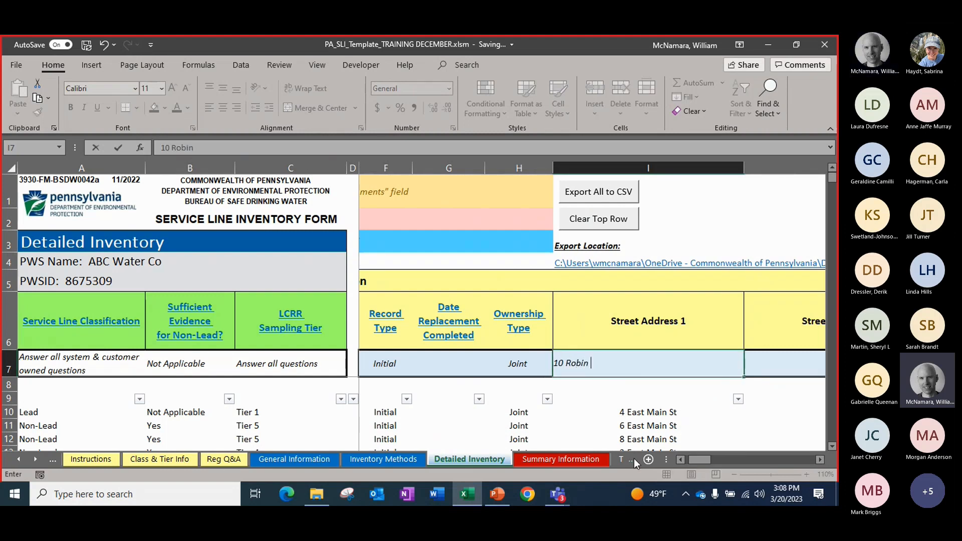
text(Road)
key(Tab)
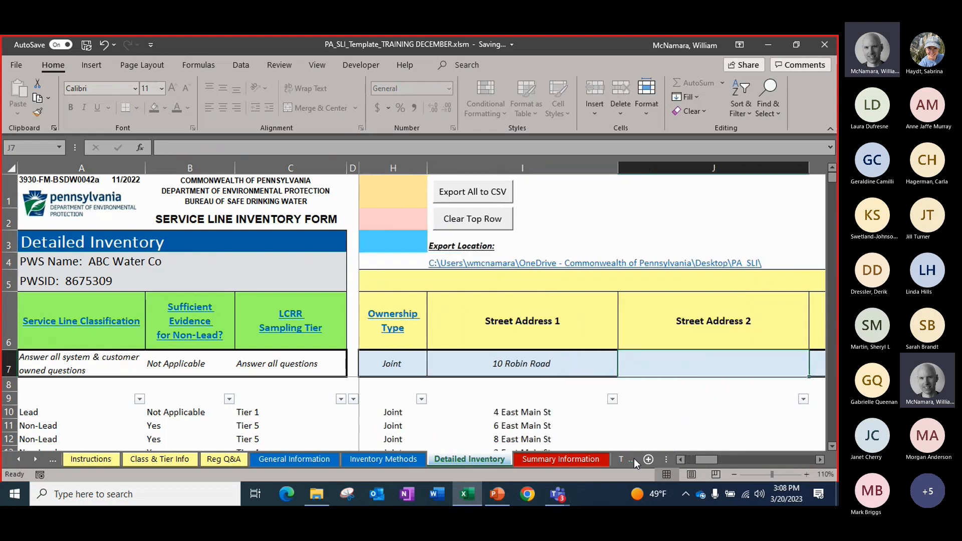
Leave Street Address 2 blank and fill in the service line's city and zip code in the entry row
key(Tab)
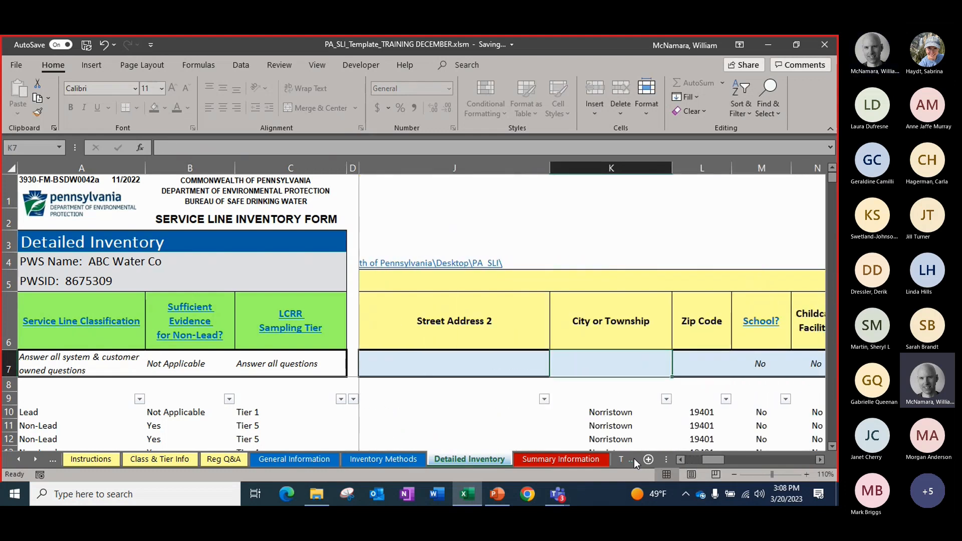
text(Harrisburg)
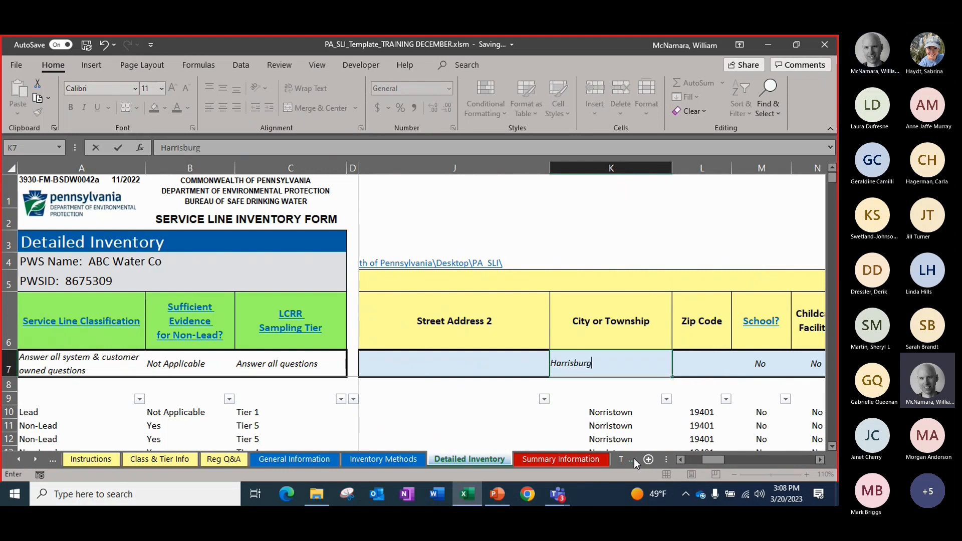
key(Tab)
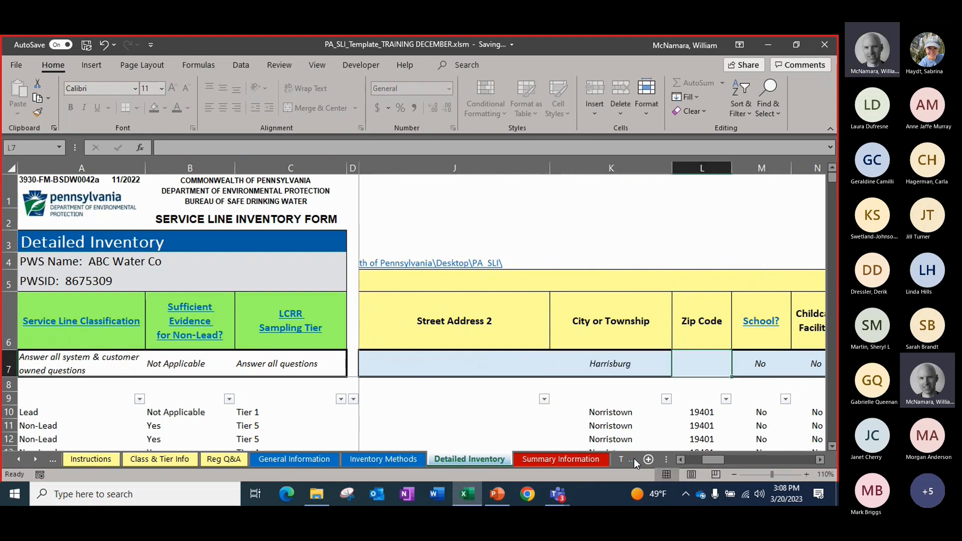
text(17)
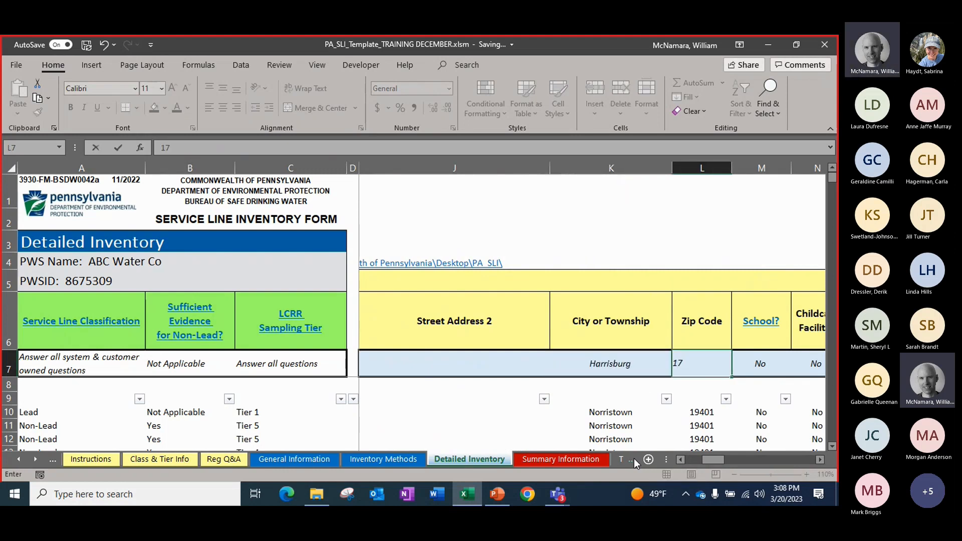
text(101)
key(Tab)
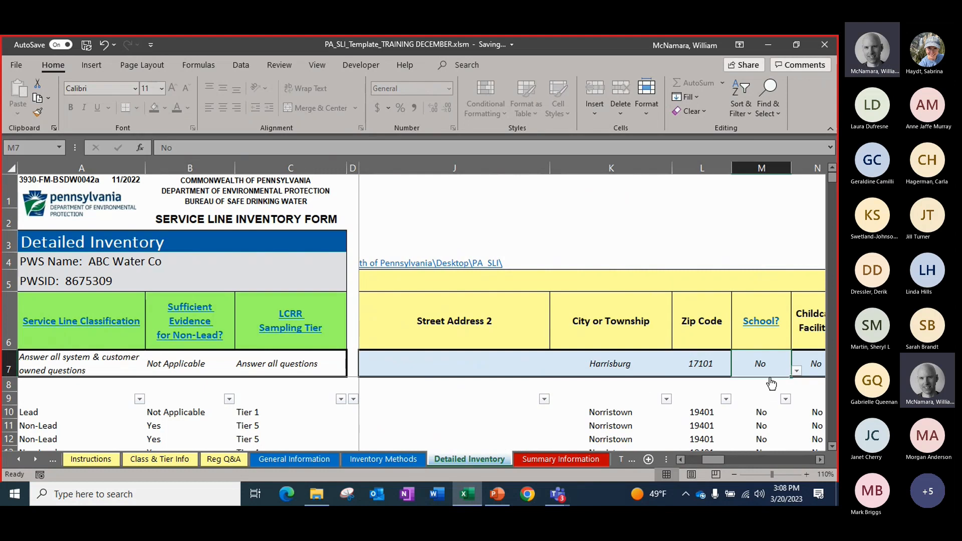
Review the instructions for the School and Childcare Facility columns, and return to the Detailed Inventory form
click(820, 460)
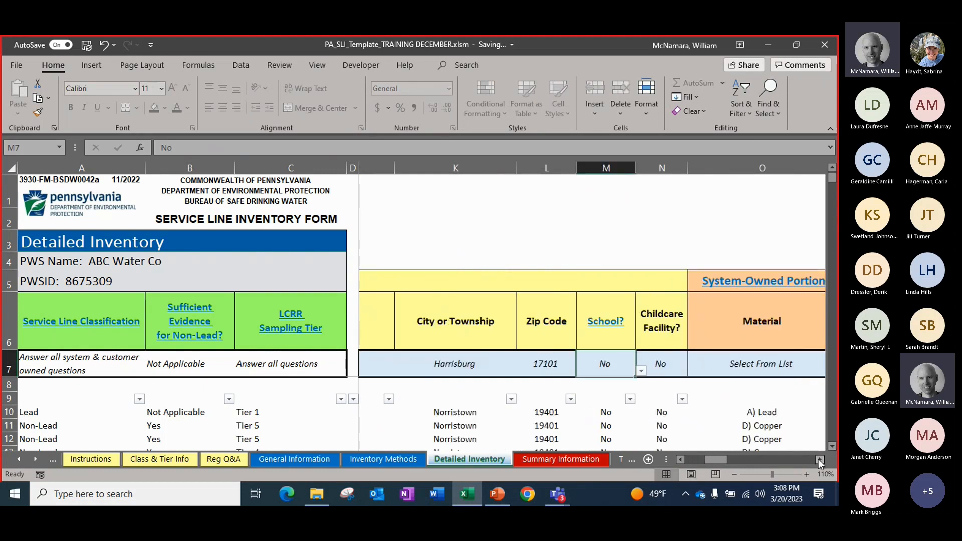
click(820, 459)
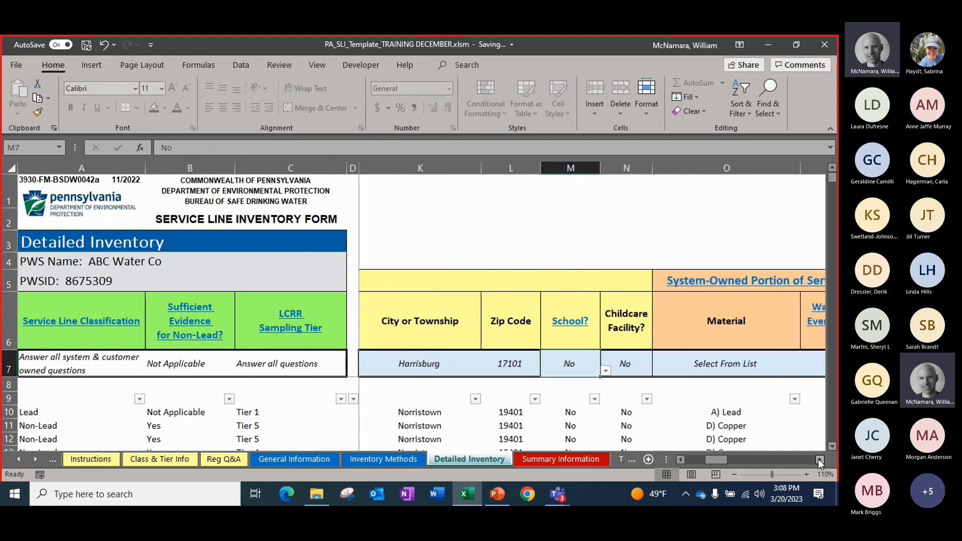
click(580, 347)
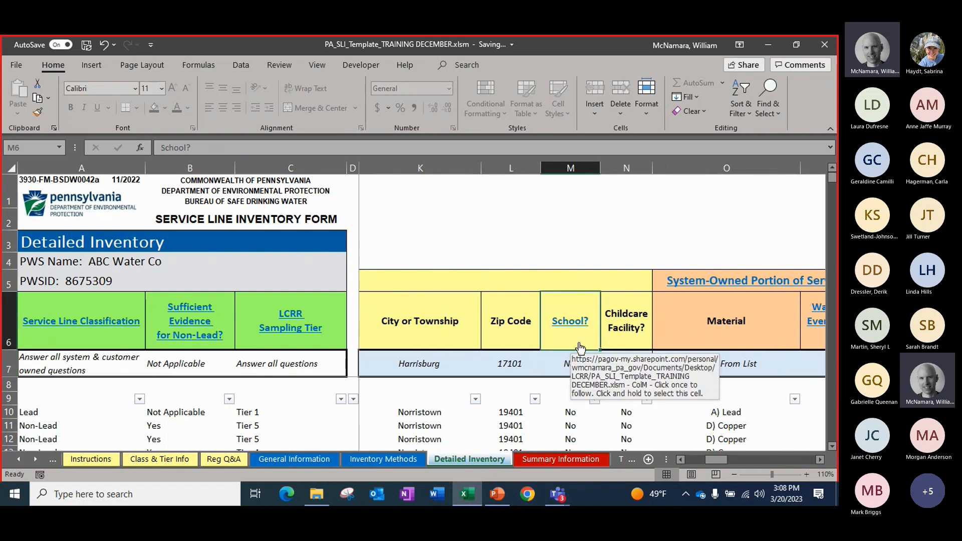
click(581, 348)
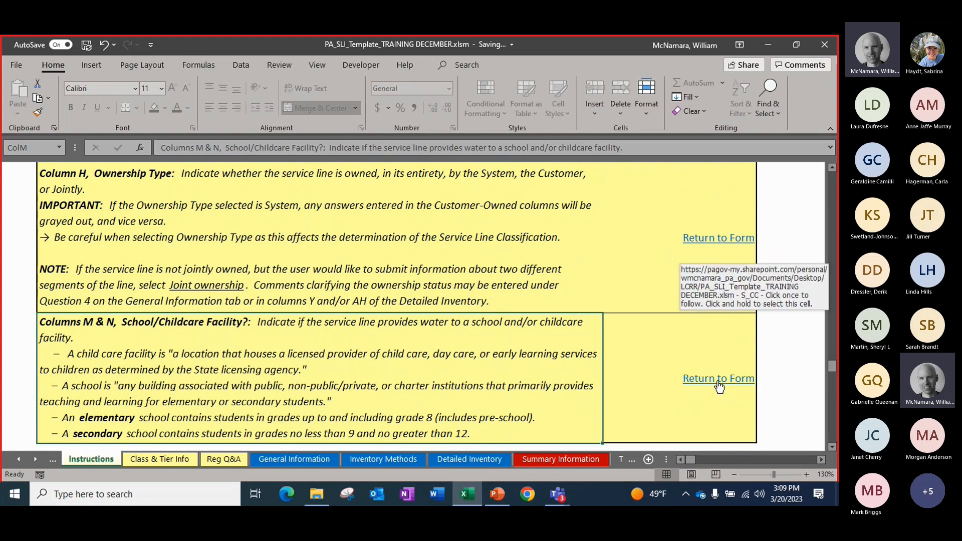
click(718, 379)
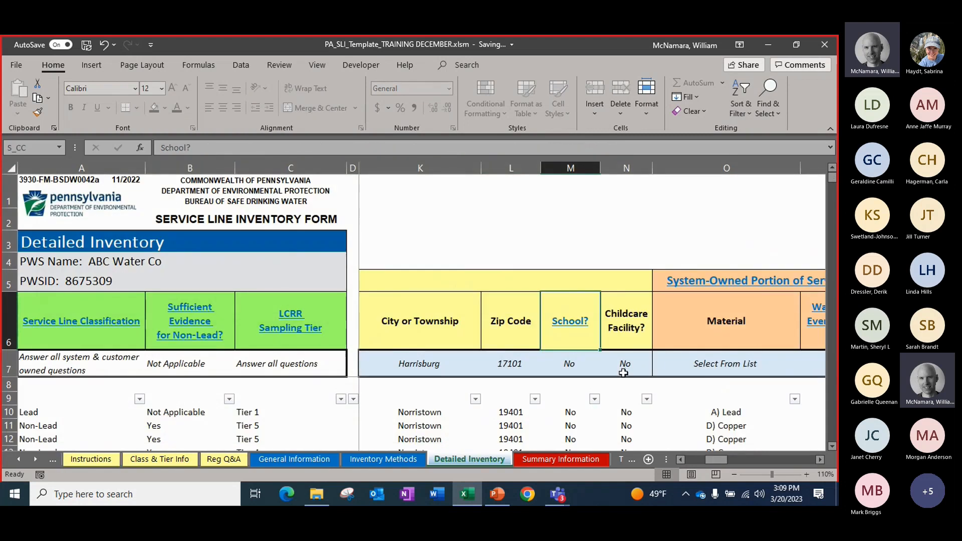
Check the available School? answers for the entry row, keeping No
click(573, 369)
click(606, 371)
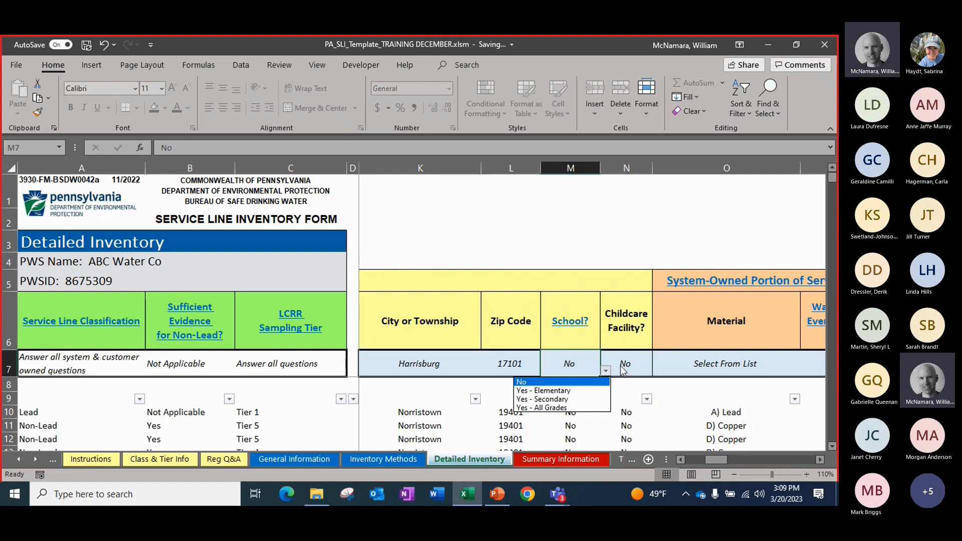
click(620, 364)
Review the material choices for the system-owned portion in the entry row and set Material to D) Copper
click(819, 460)
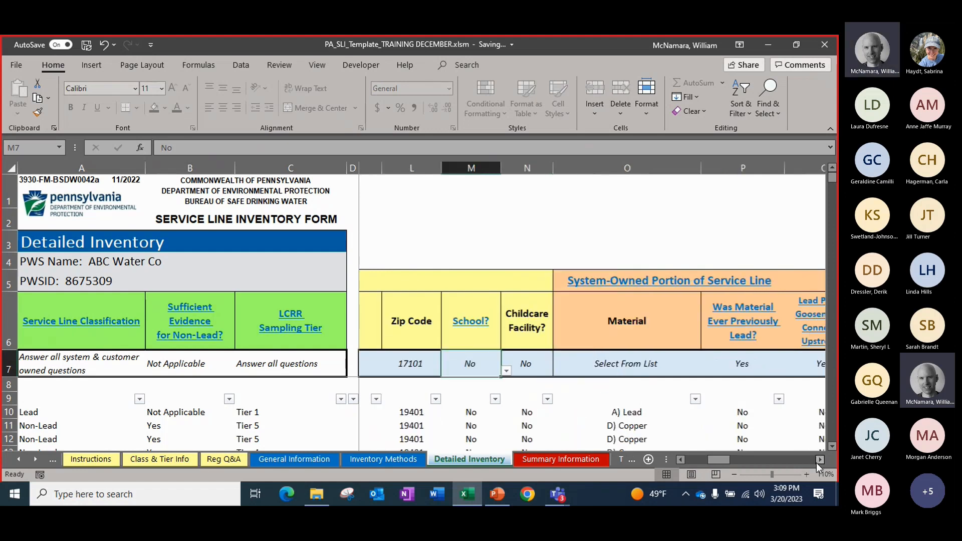
click(819, 459)
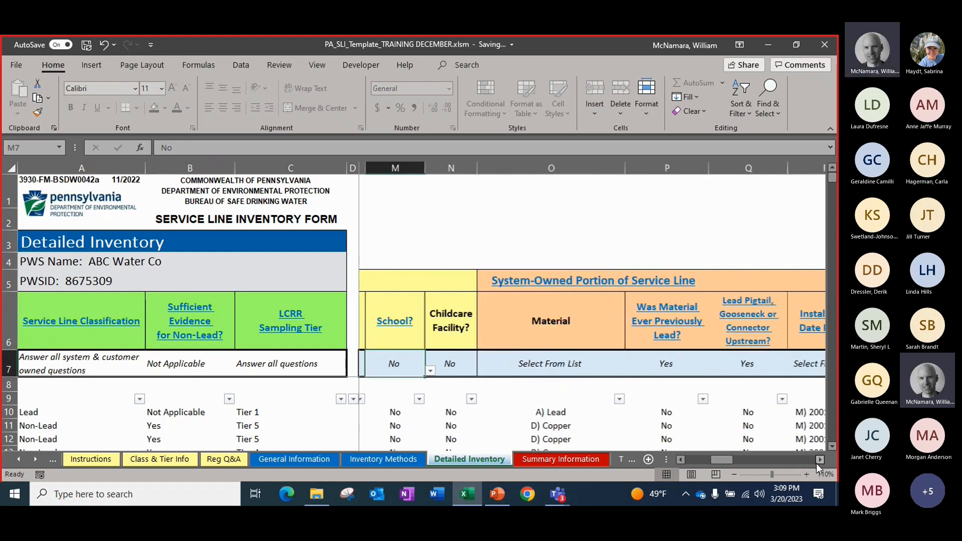
click(569, 365)
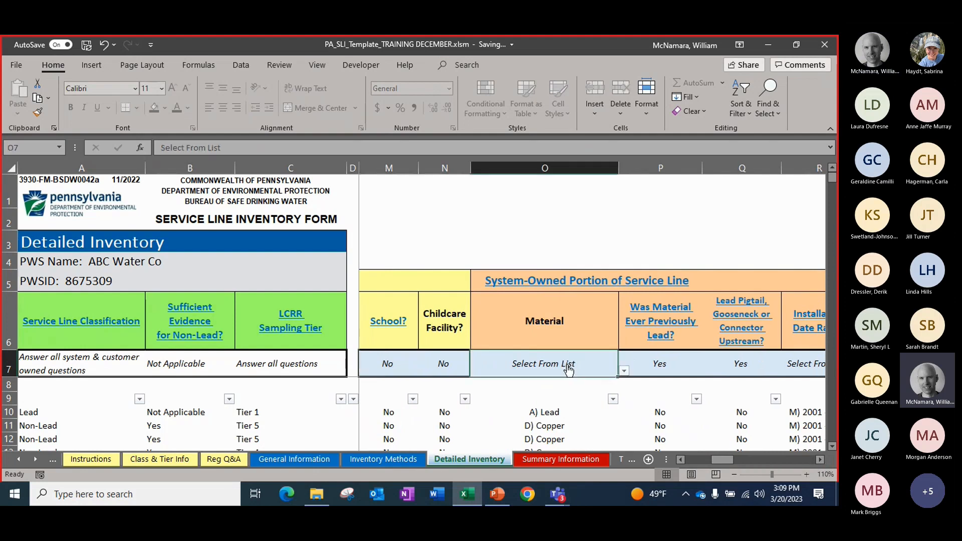
click(819, 460)
click(819, 460)
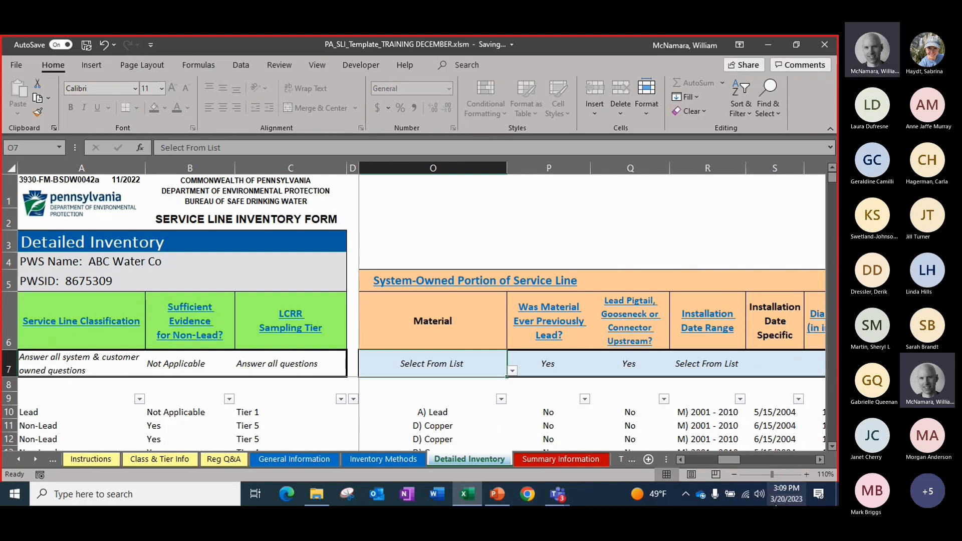
click(512, 370)
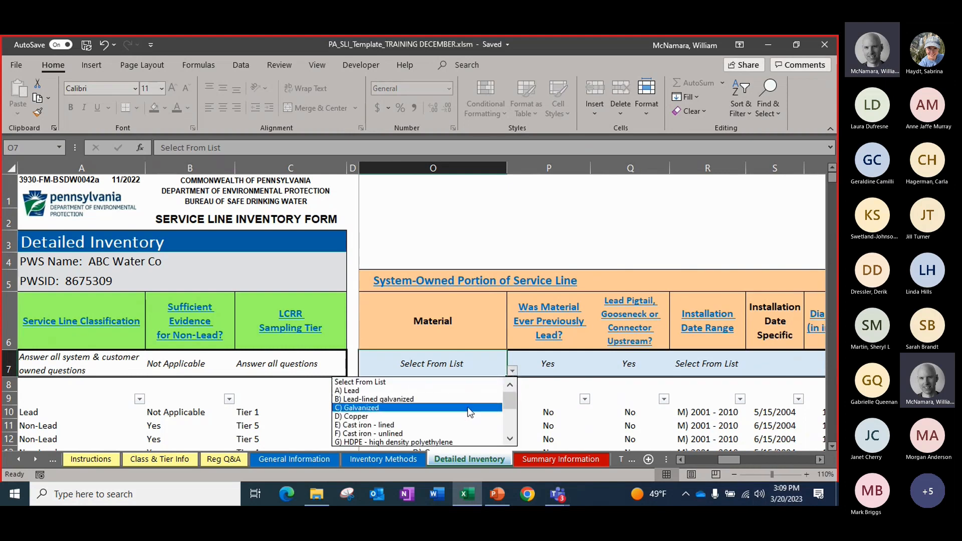
click(509, 440)
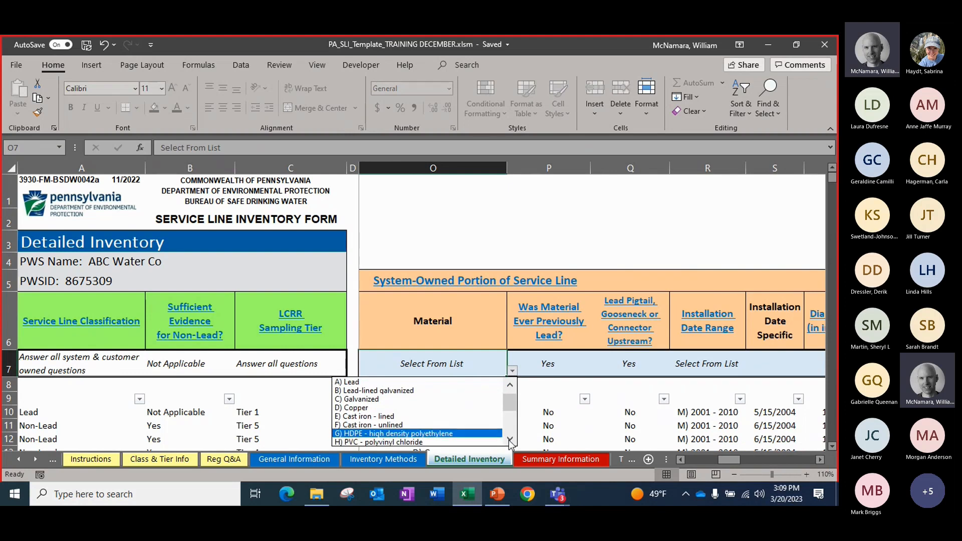
click(511, 440)
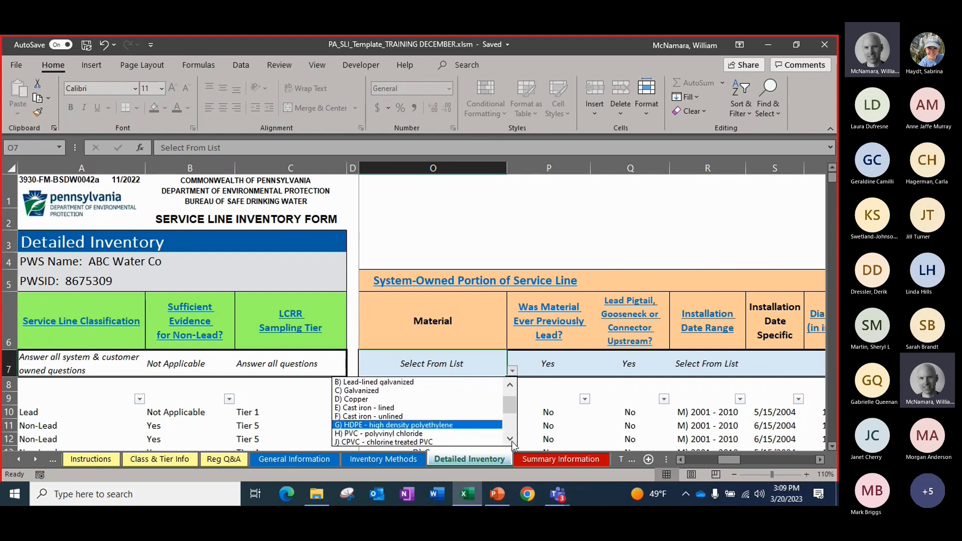
click(509, 440)
click(509, 440)
click(510, 440)
click(509, 440)
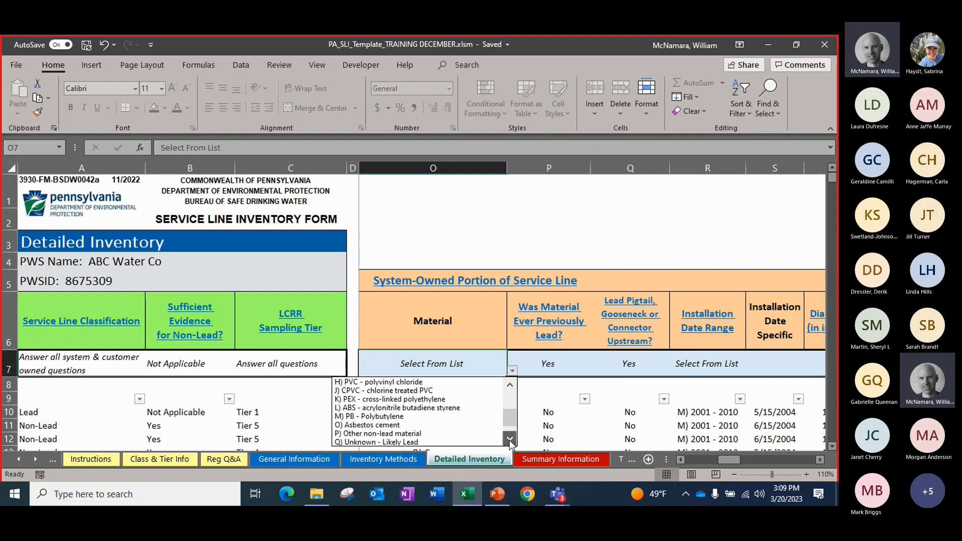
click(510, 440)
click(510, 441)
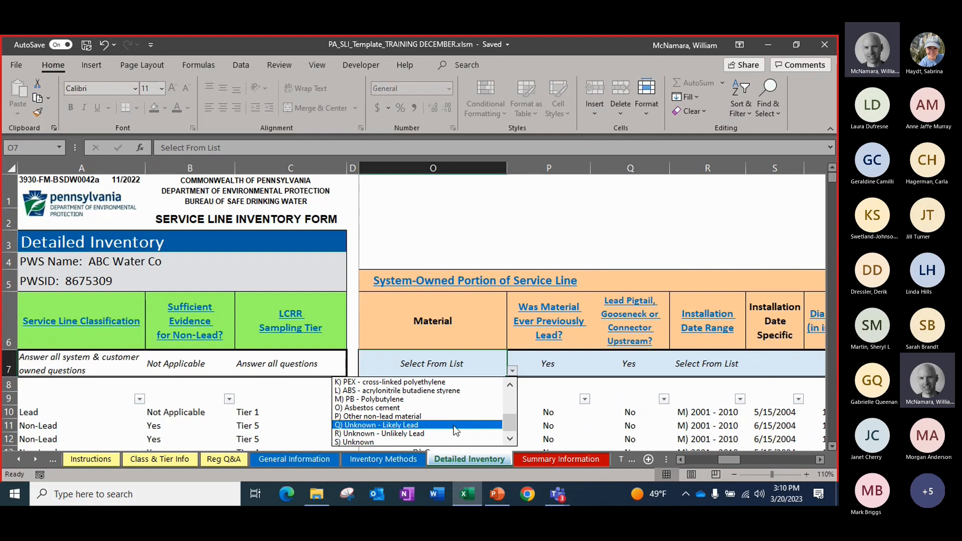
drag(510, 423, 509, 401)
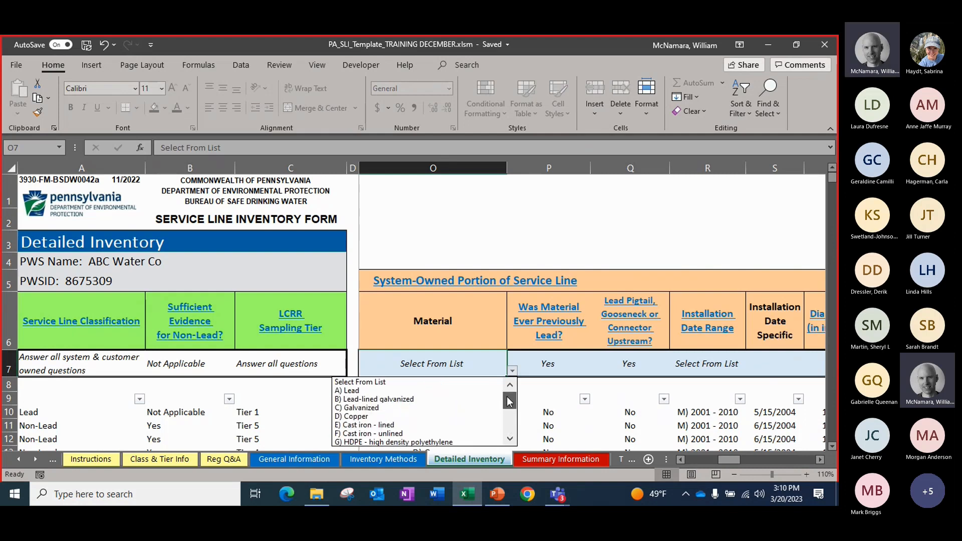
click(422, 417)
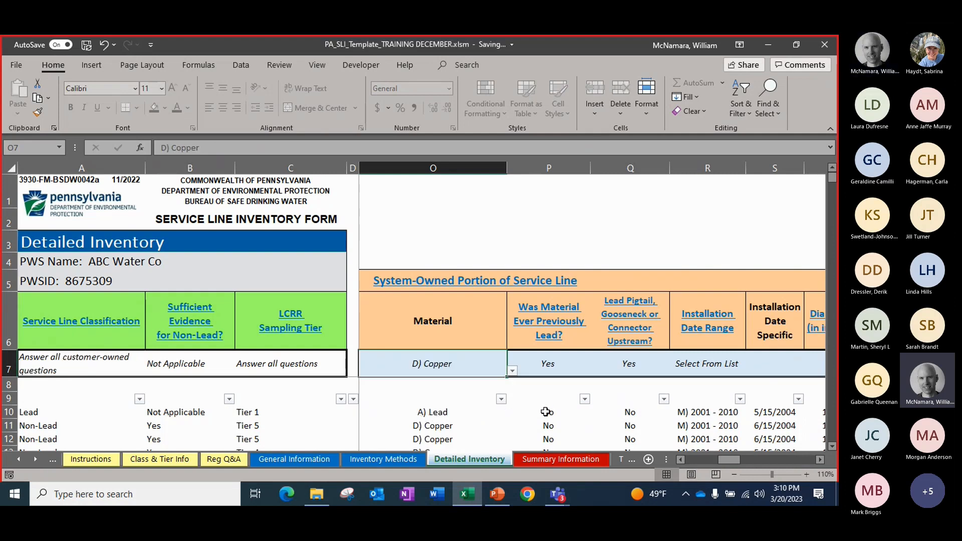
Answer No to both Was Material Ever Previously Lead? and Lead Pigtail, Gooseneck or Connector Upstream? in the entry row
click(551, 373)
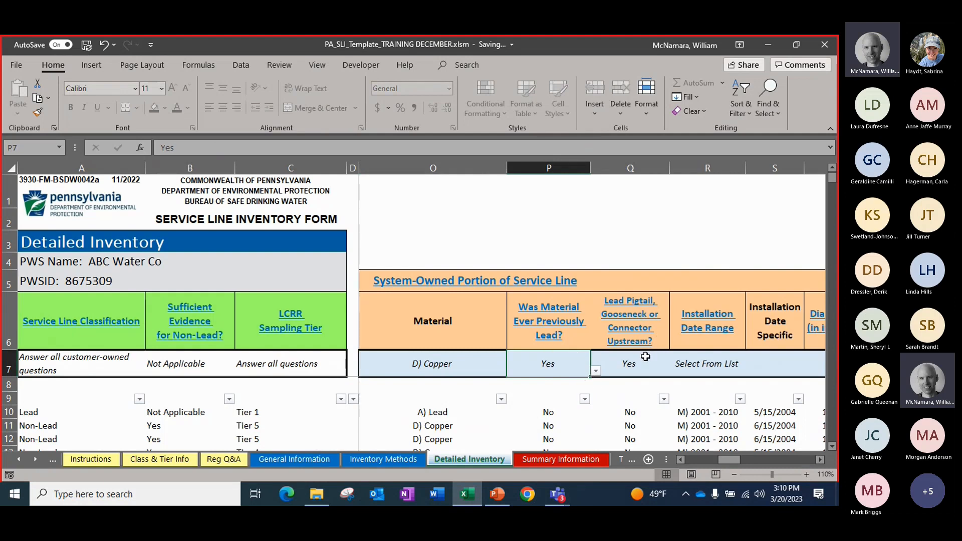
click(595, 372)
click(571, 390)
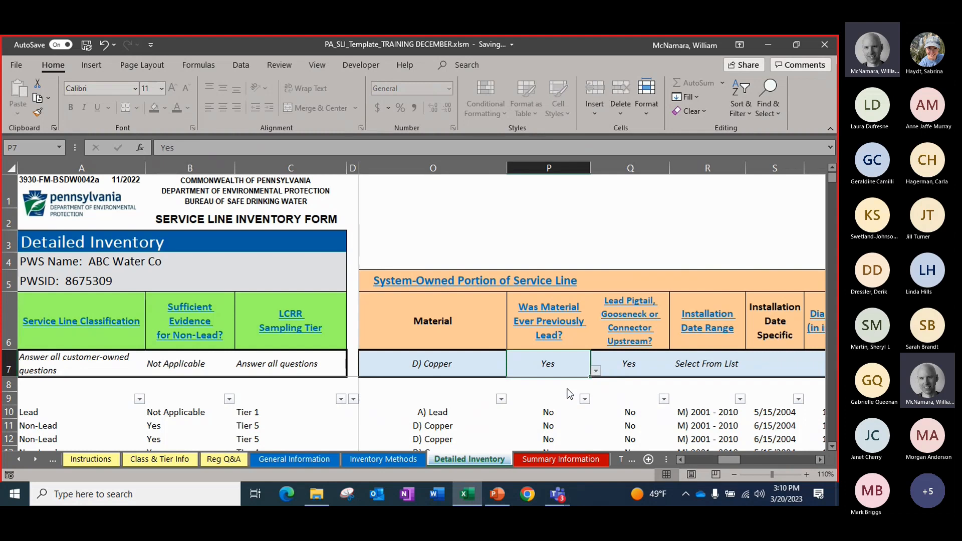
click(623, 365)
click(674, 372)
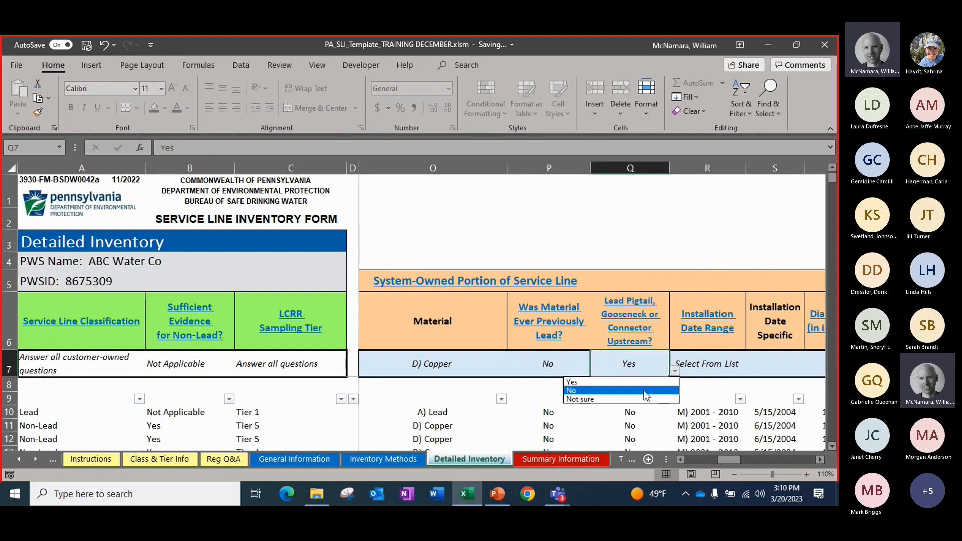
click(627, 391)
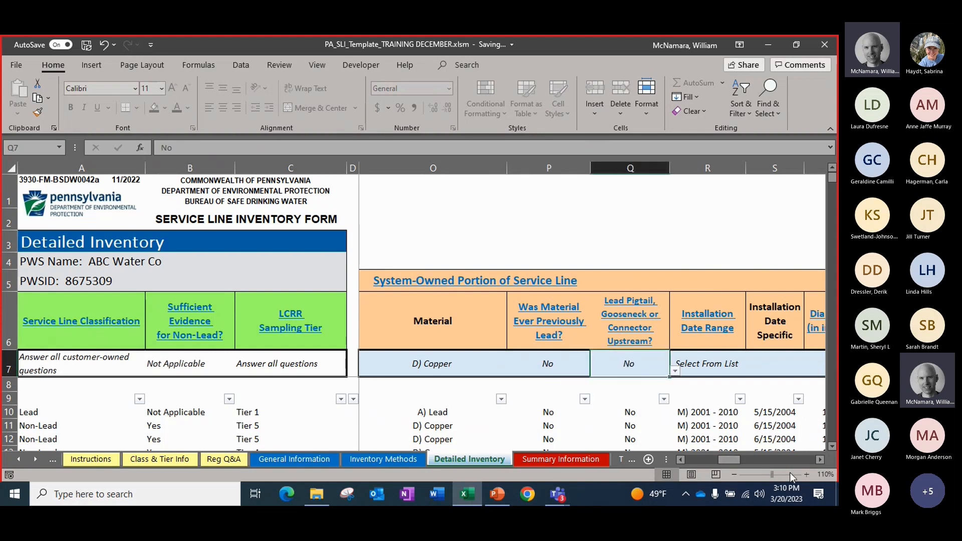
Set the system-owned portion's Installation Date Range in the entry row to M) 2001 - 2010
click(820, 460)
click(820, 459)
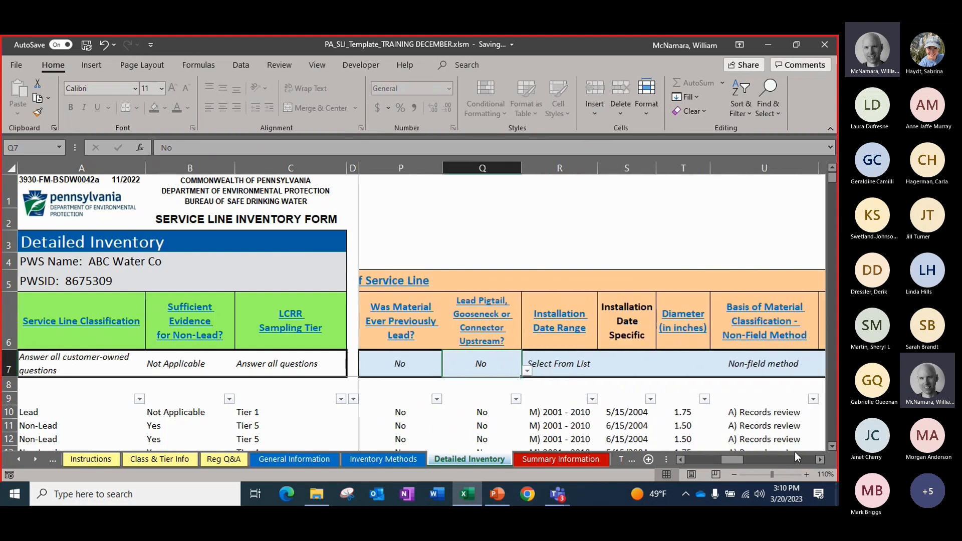
click(567, 362)
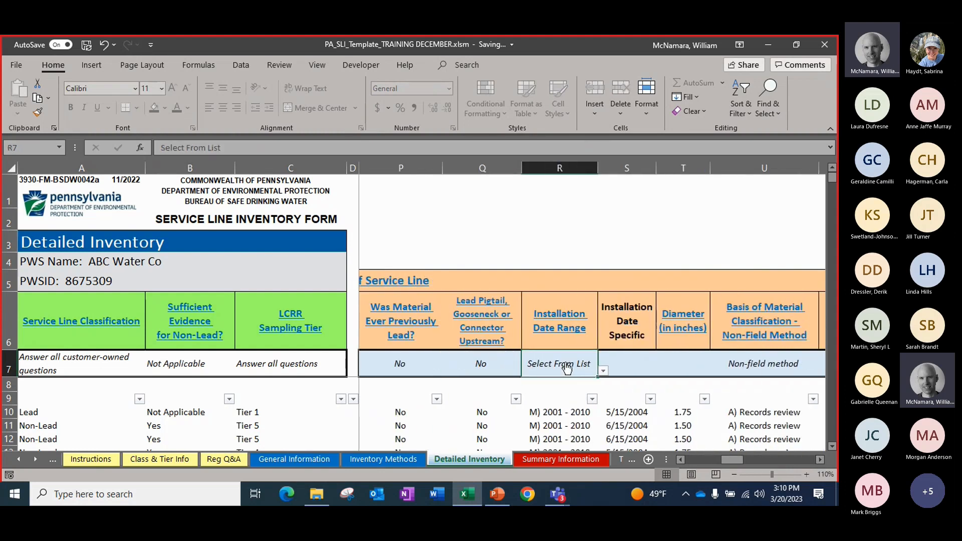
click(604, 372)
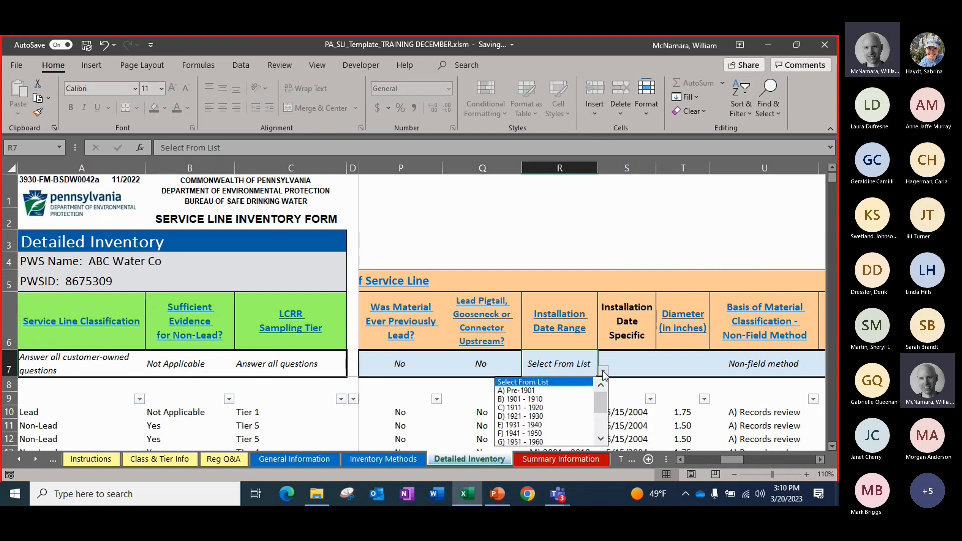
click(601, 439)
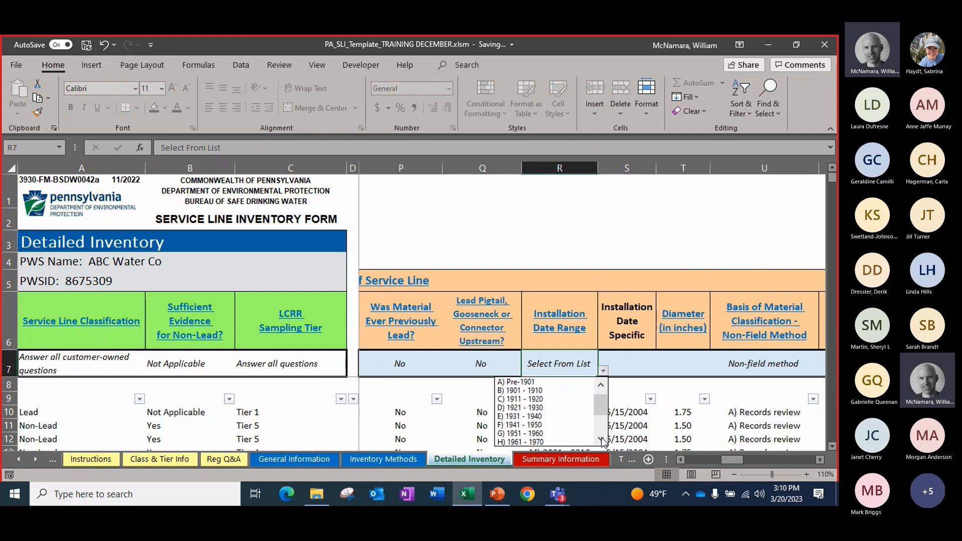
click(601, 439)
click(601, 438)
click(602, 439)
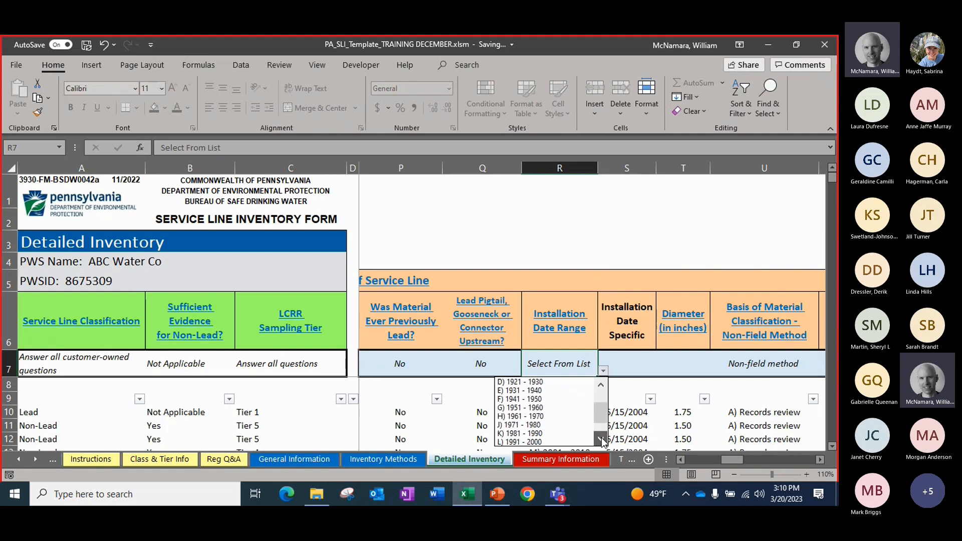
click(601, 439)
click(601, 438)
click(601, 439)
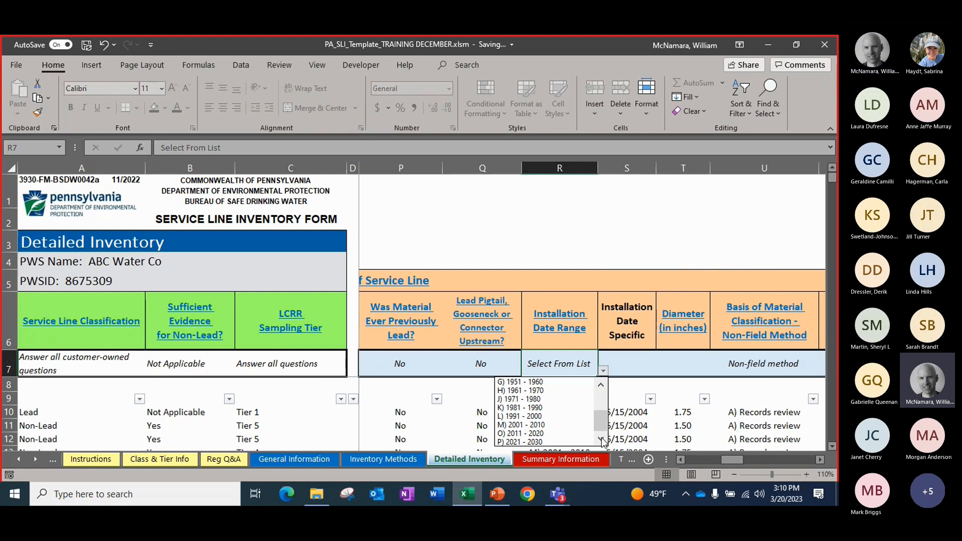
click(541, 426)
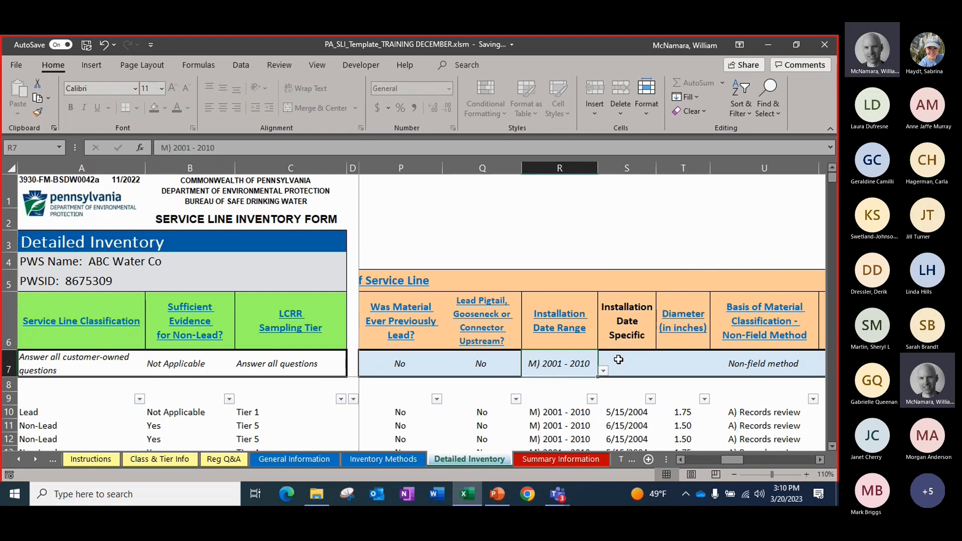
Enter 2004 as the specific installation date and 1.75 inches as the diameter in the entry row
click(618, 361)
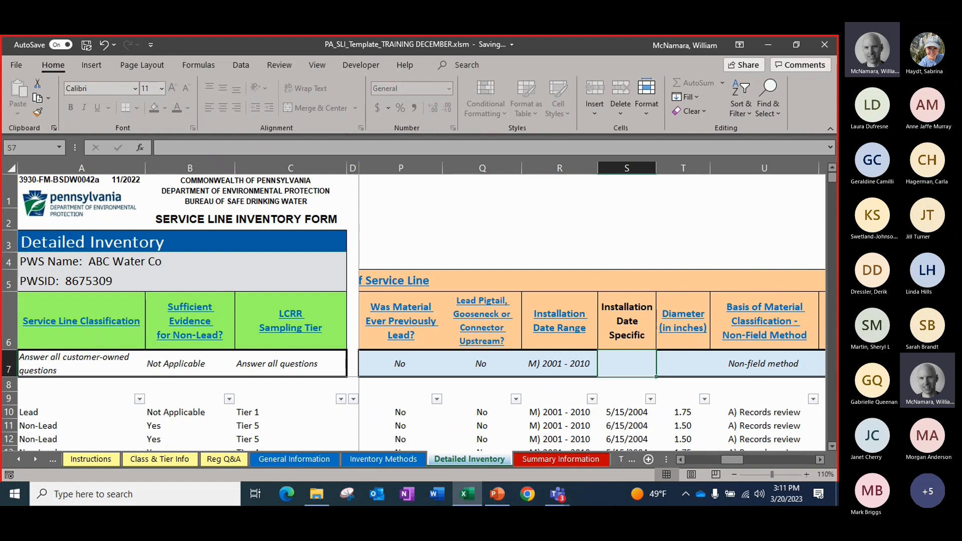
text(20)
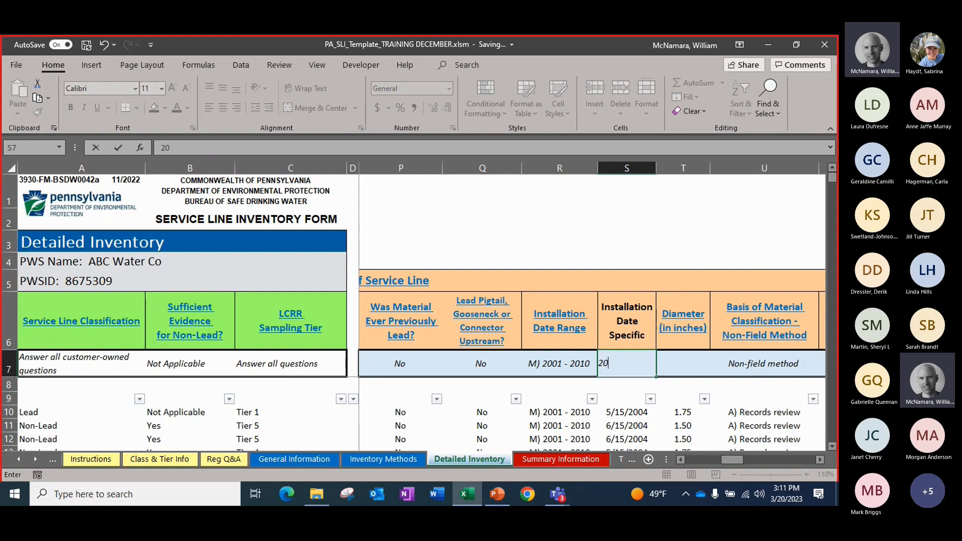
text(04)
key(Tab)
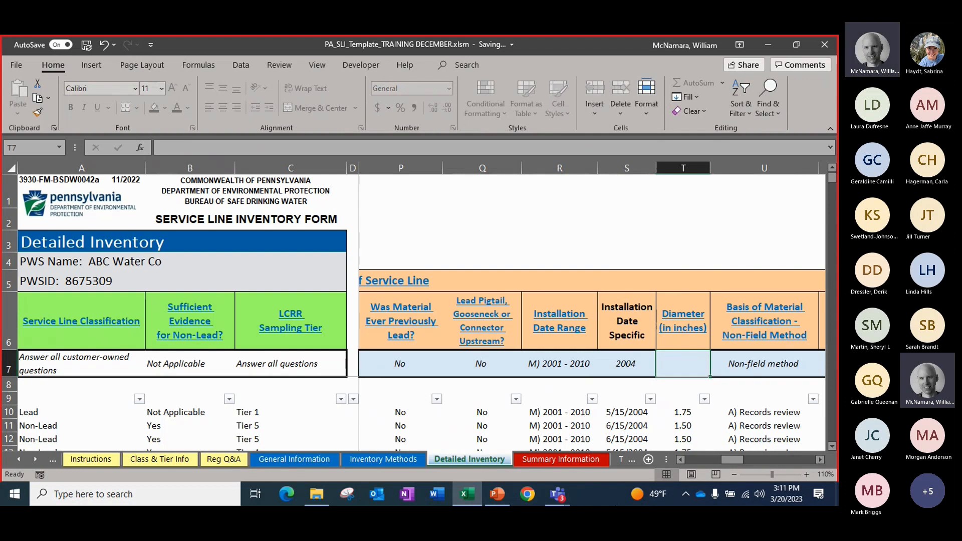
text(1.75)
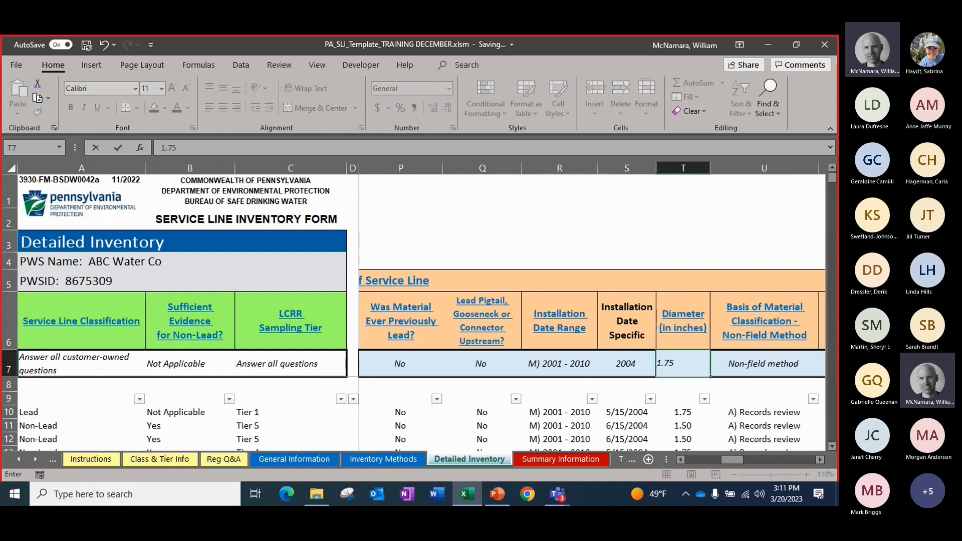
key(Tab)
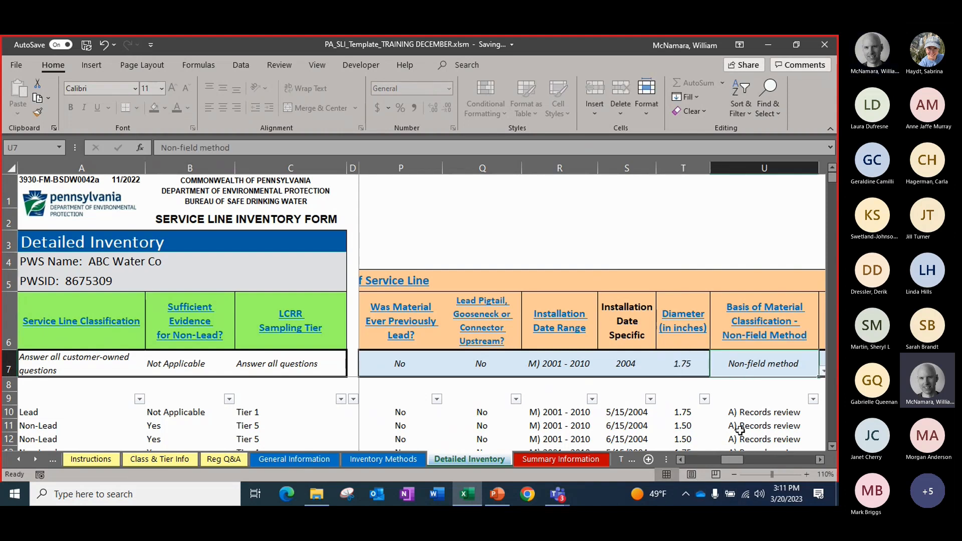
Examine the Basis of Material Classification columns and the Date of Field Verification column of the system-owned portion
click(820, 459)
click(819, 460)
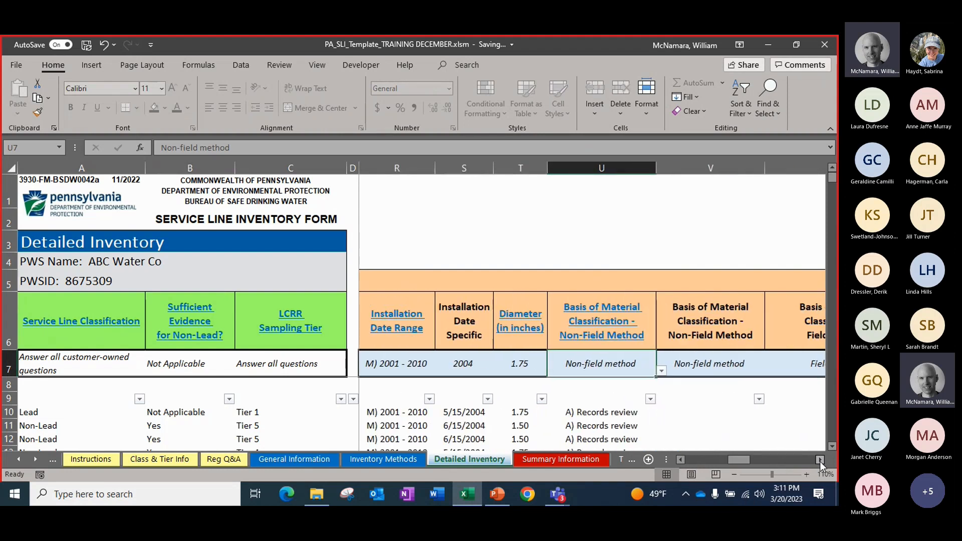
click(819, 460)
click(820, 460)
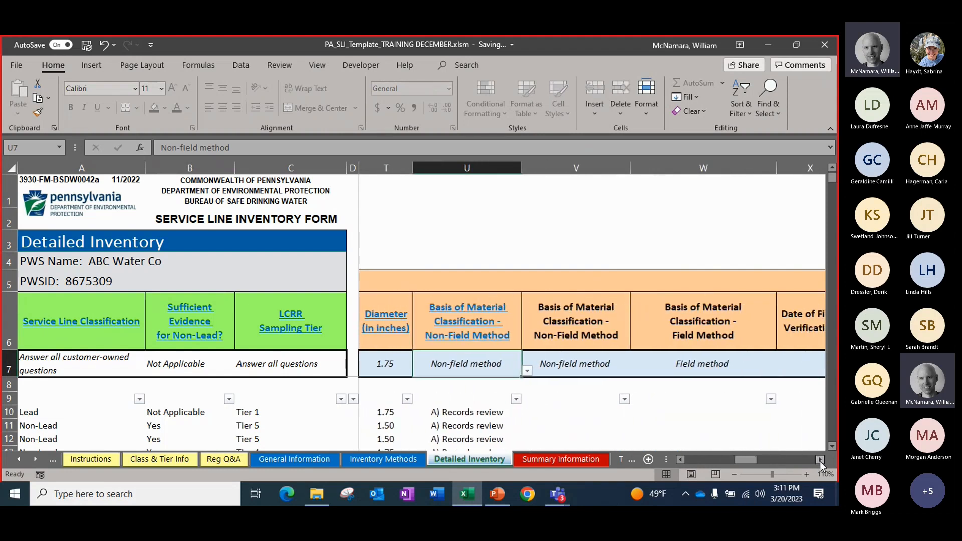
click(820, 460)
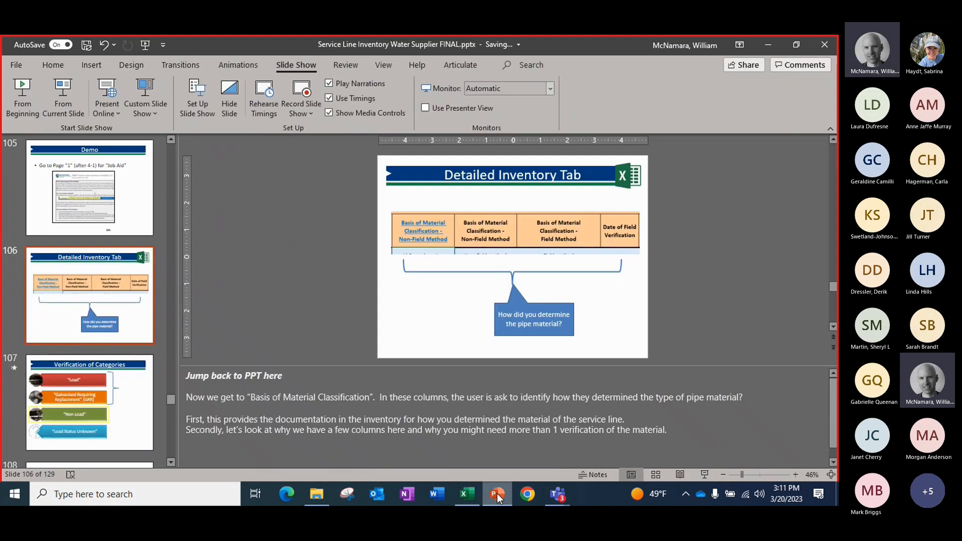
Switch to the PowerPoint presentation, enlarge the slide area above the notes, and present the current Detailed Inventory Tab slide full screen
click(498, 494)
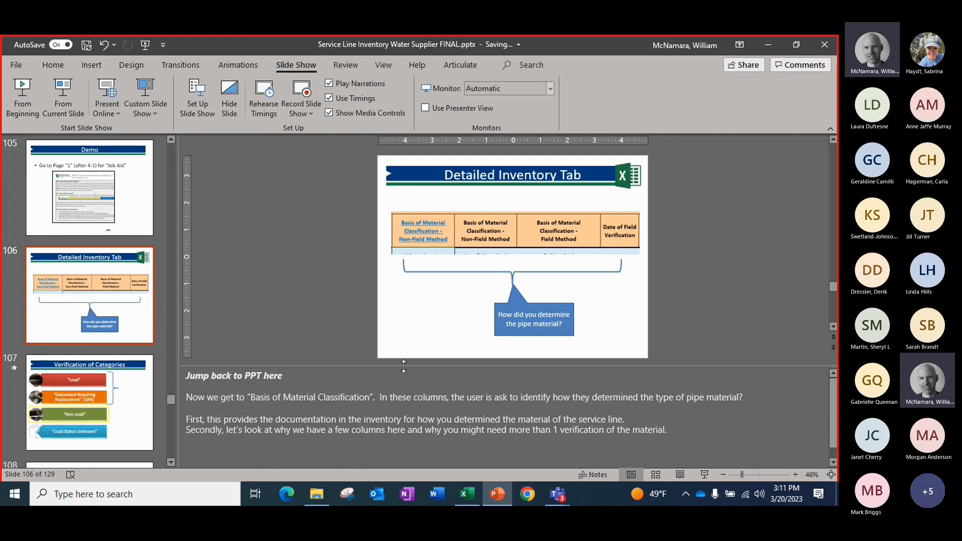
drag(404, 366, 409, 403)
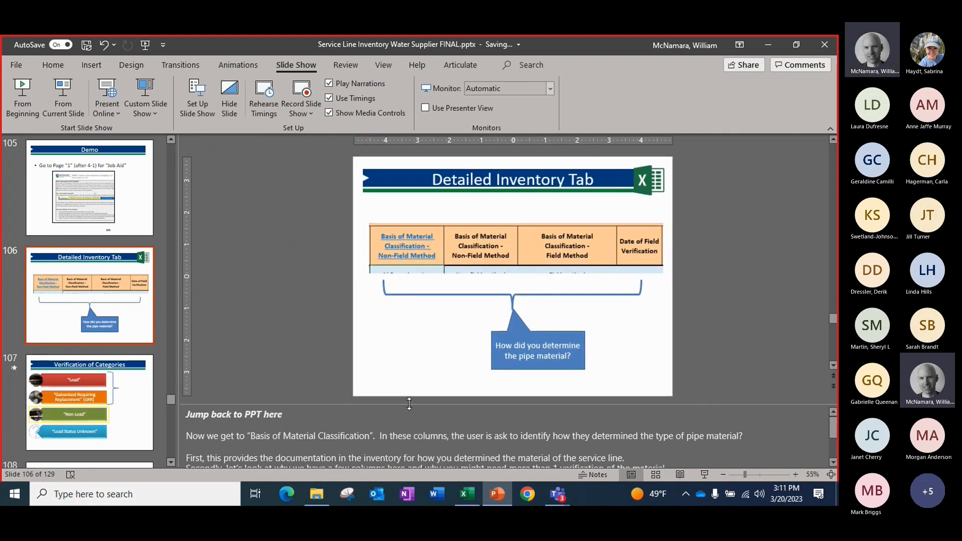
click(704, 473)
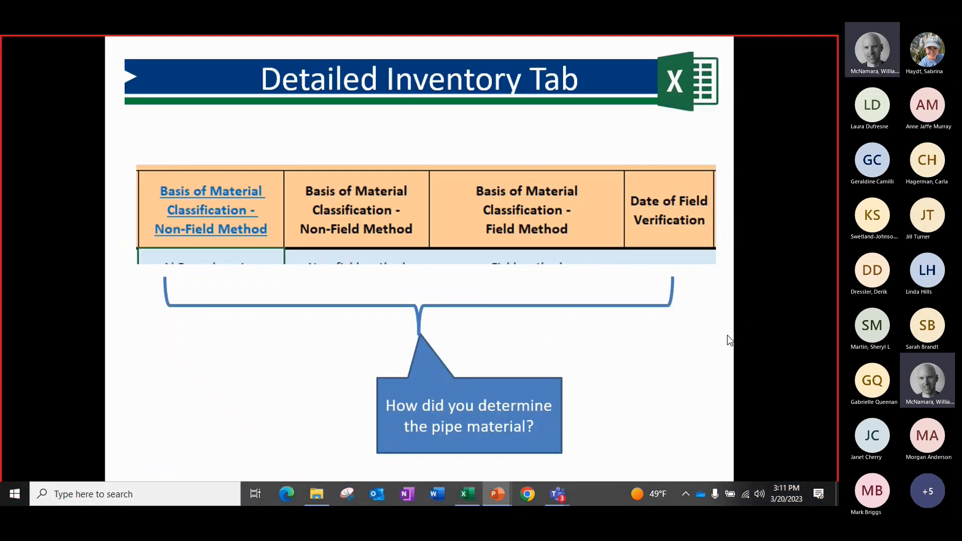
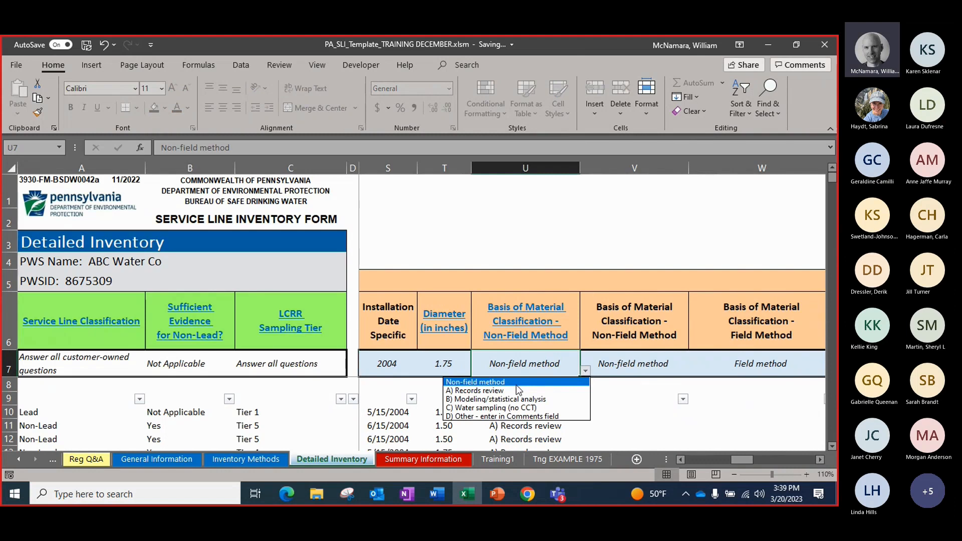
Set the system-owned portion's first non-field classification basis to A) Records review and the customer-owned portion's Material to D) Copper in the entry row
click(515, 390)
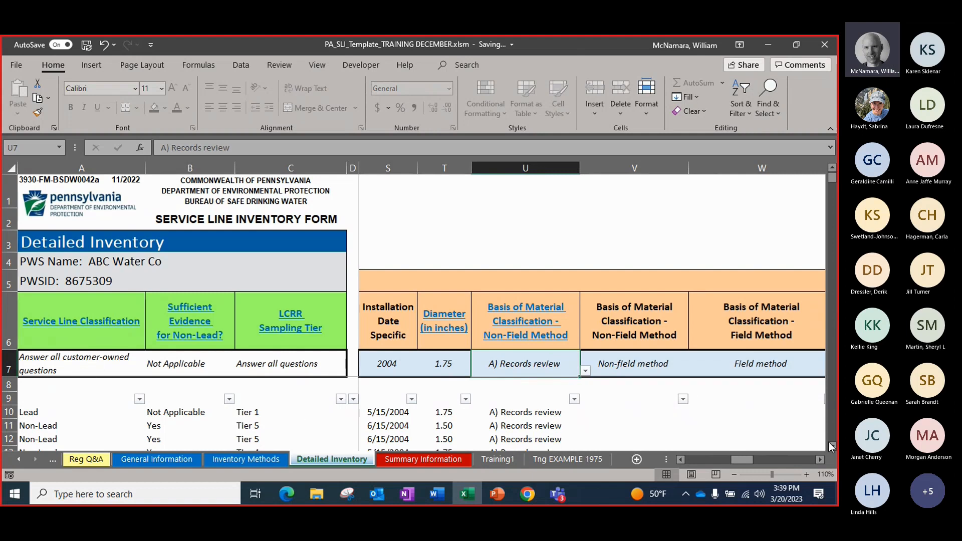
click(820, 462)
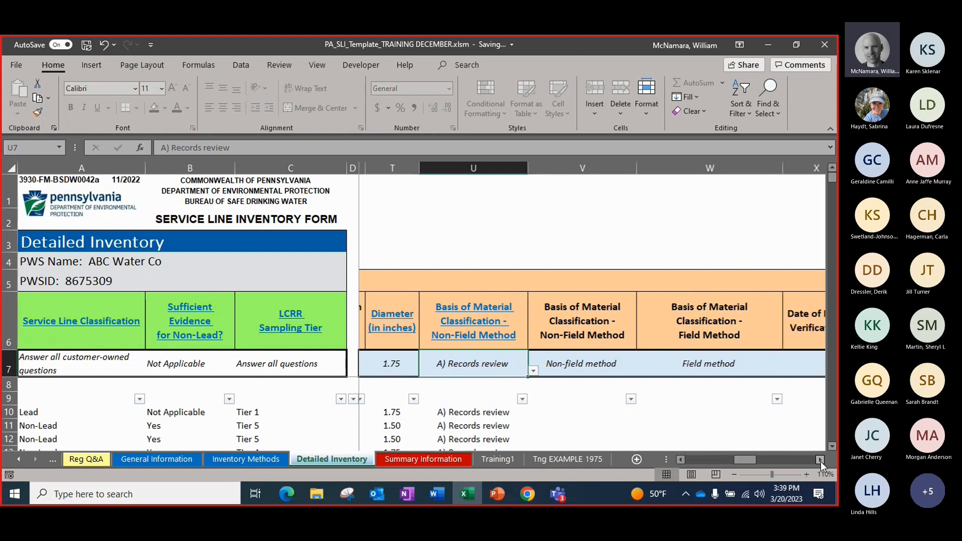
click(820, 462)
click(821, 462)
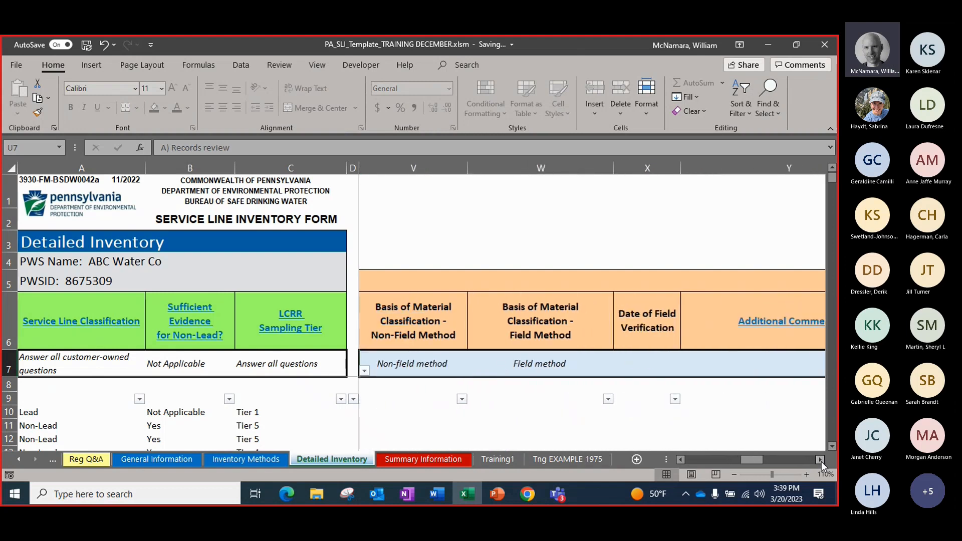
click(822, 461)
click(823, 462)
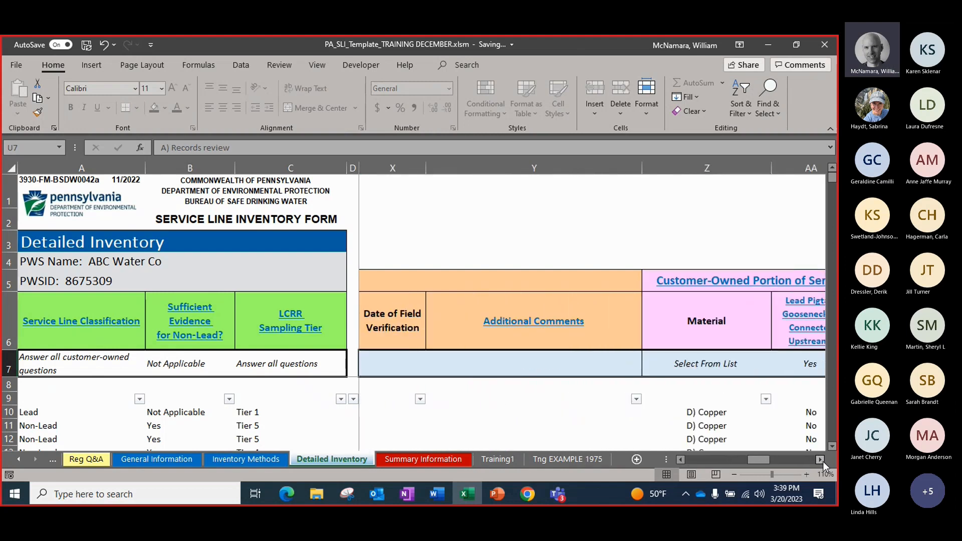
click(821, 459)
click(820, 459)
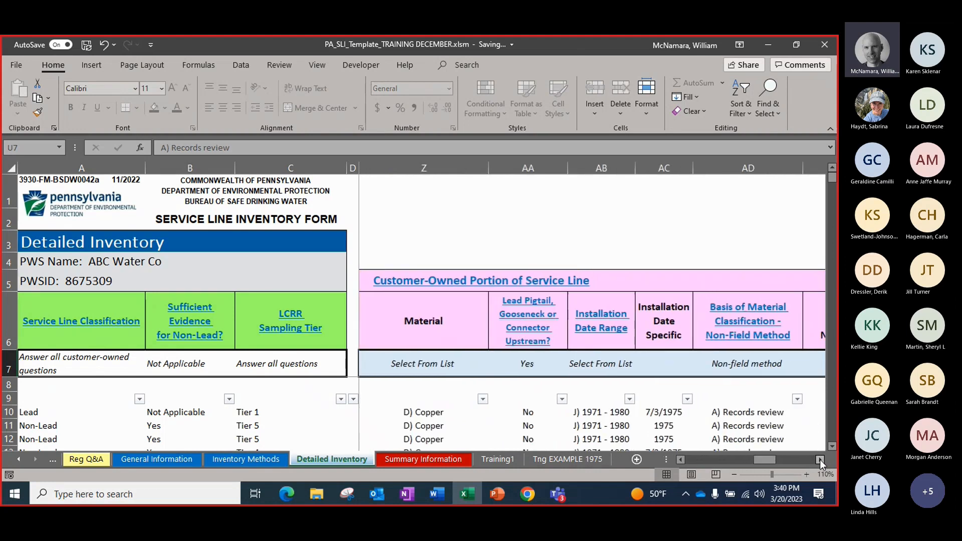
click(431, 371)
click(494, 371)
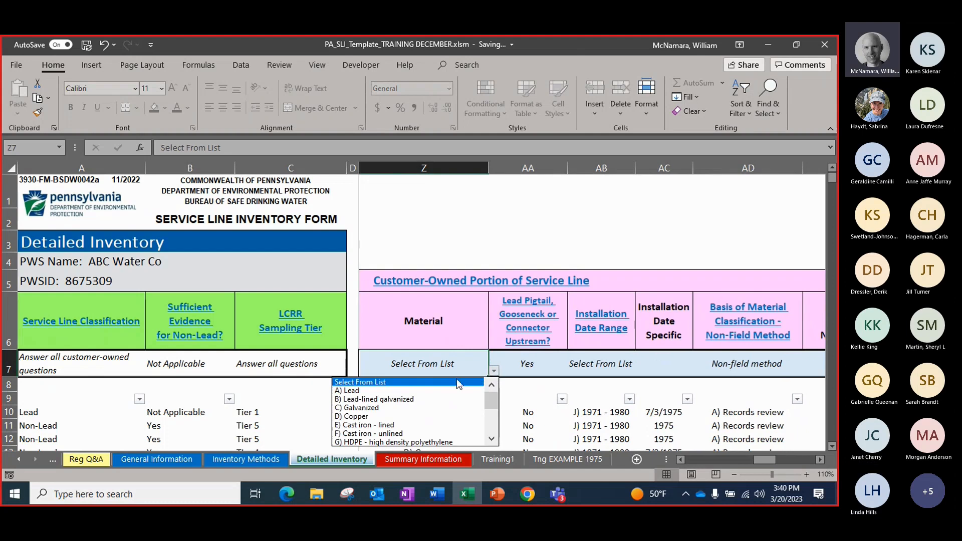
click(421, 415)
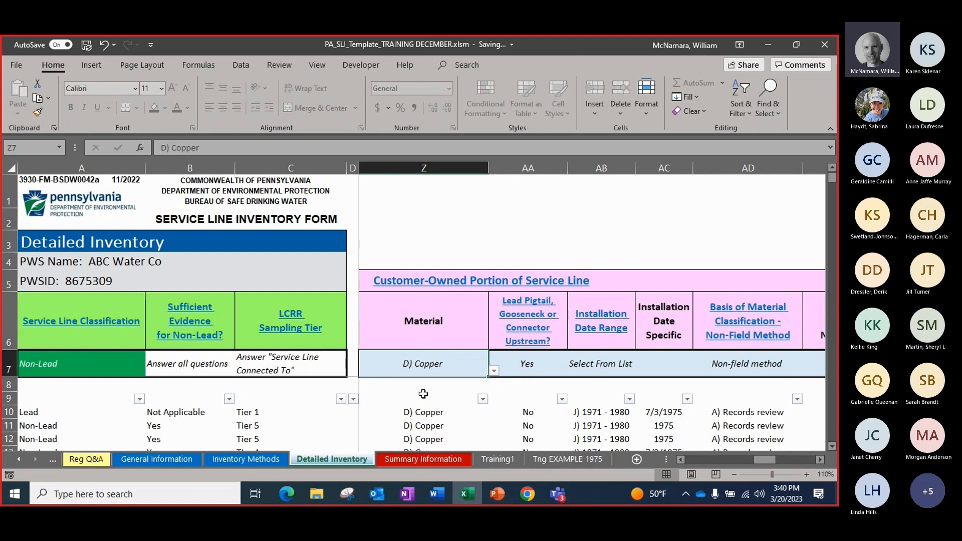
Set the customer-owned portion's upstream lead pigtail, gooseneck or connector answer to No and its Installation Date Range to J) 1971 - 1980
click(532, 364)
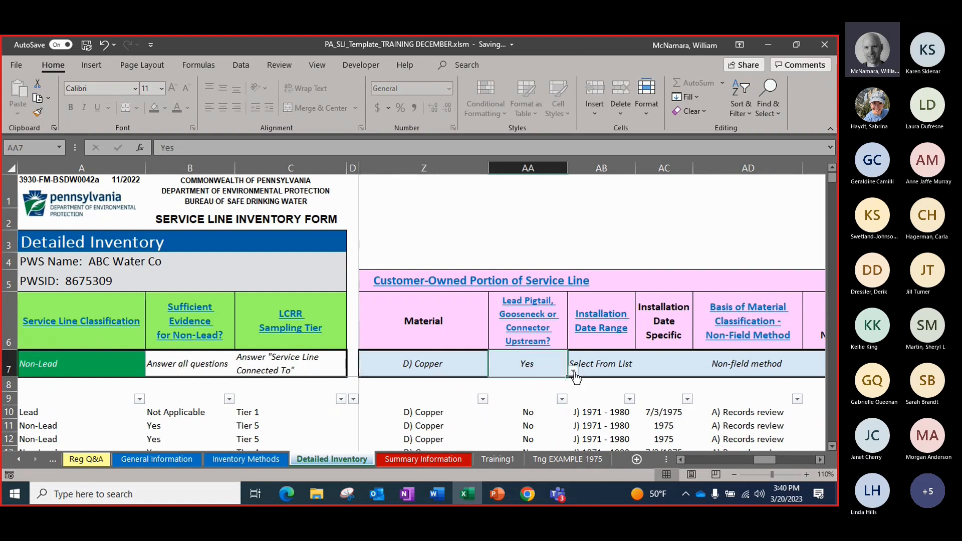
click(573, 370)
click(534, 390)
click(630, 374)
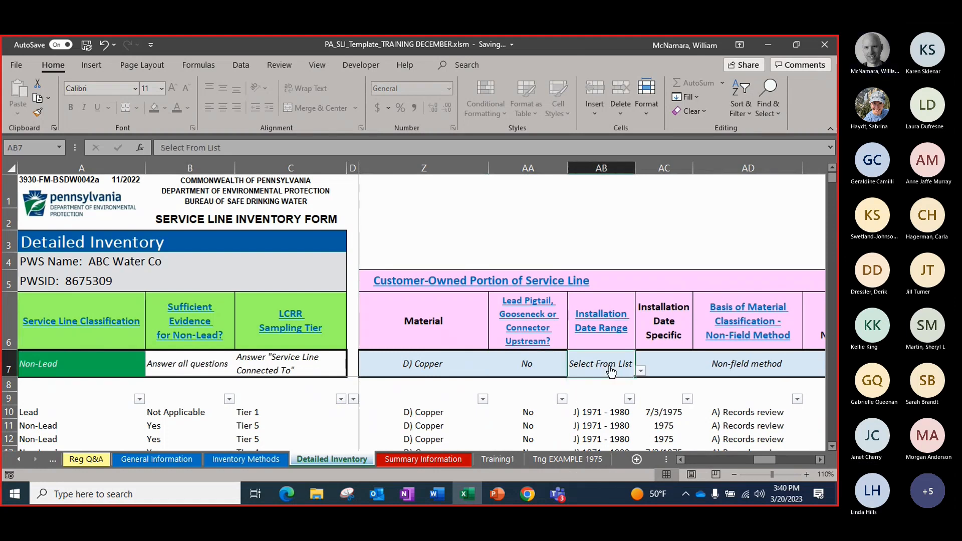
click(641, 371)
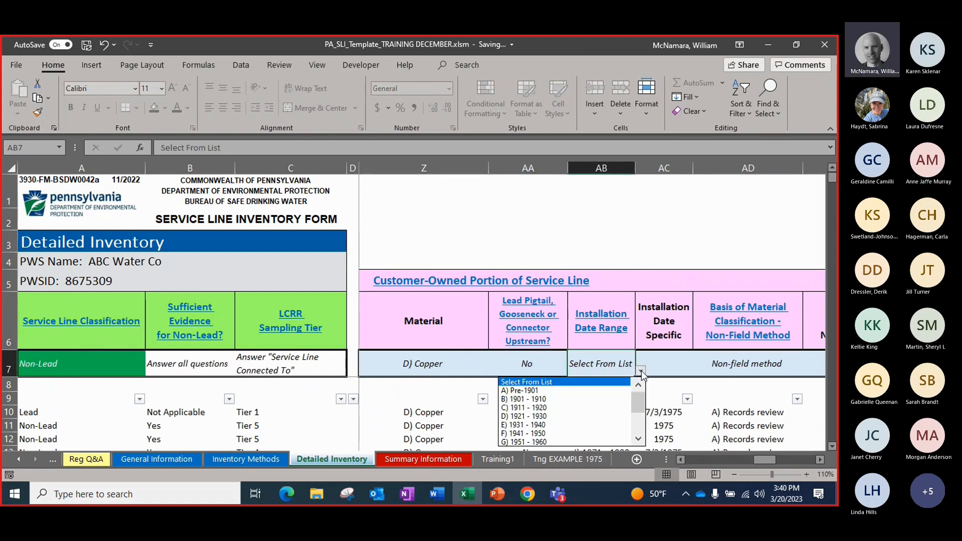
click(638, 439)
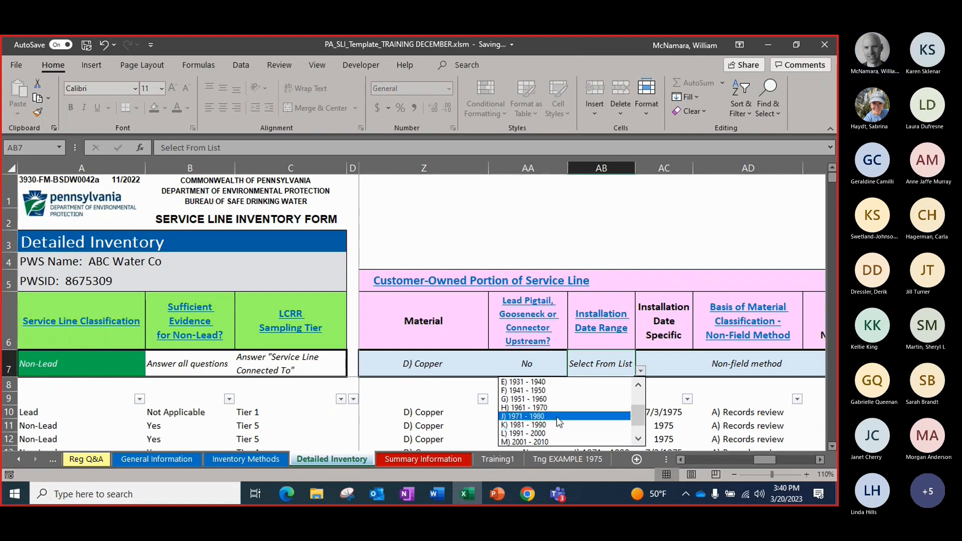
click(556, 424)
Enter 4/1/1975 as the customer-owned specific installation date and set its first non-field classification basis to A) Records review
click(662, 366)
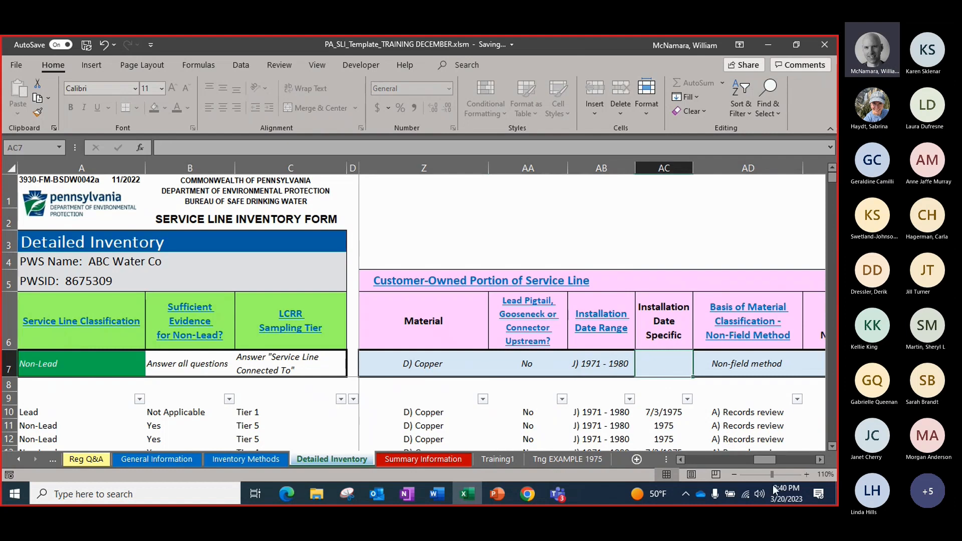
text(4/1/1)
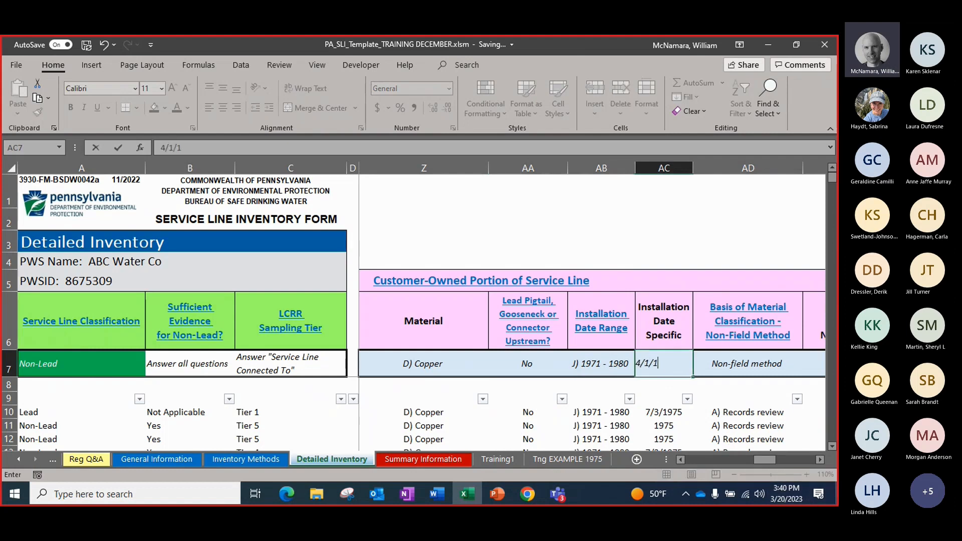
text(975)
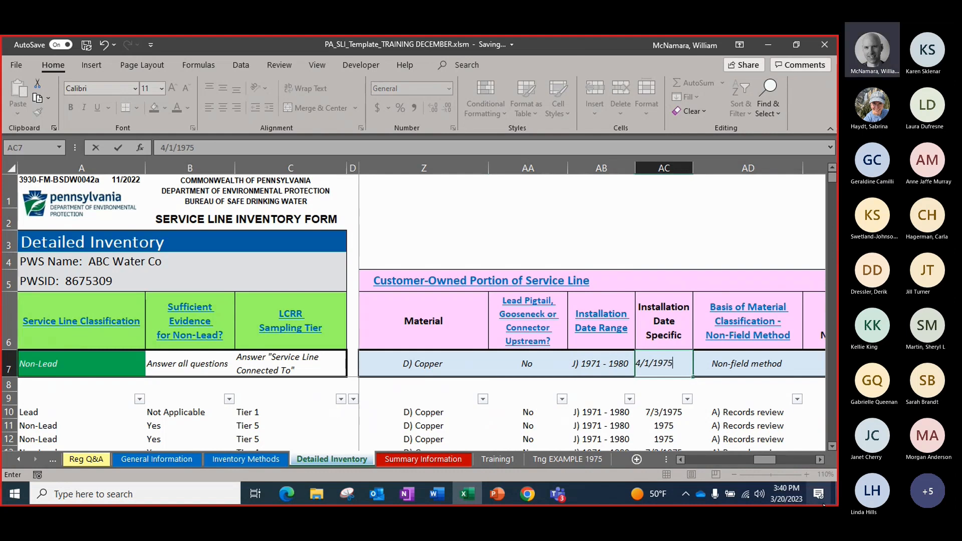
click(747, 369)
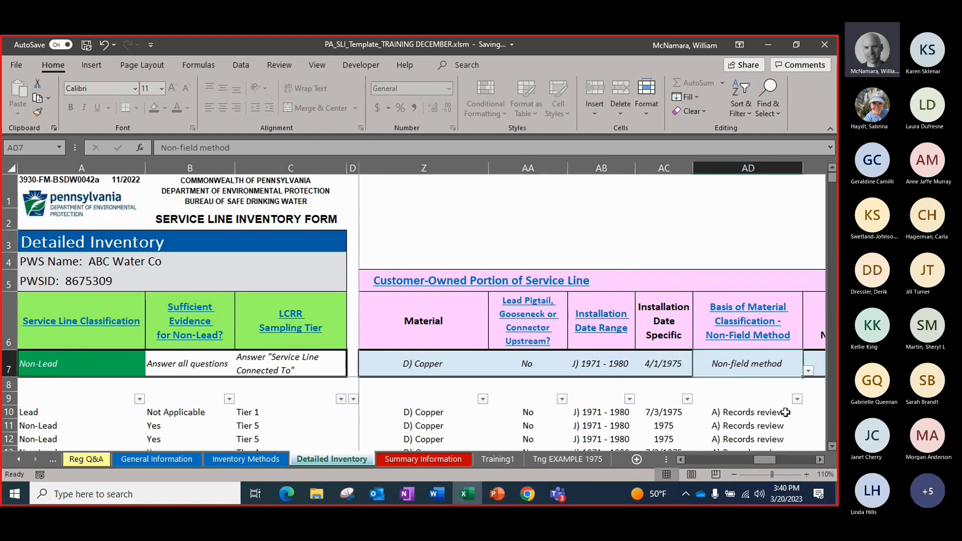
click(819, 459)
click(679, 371)
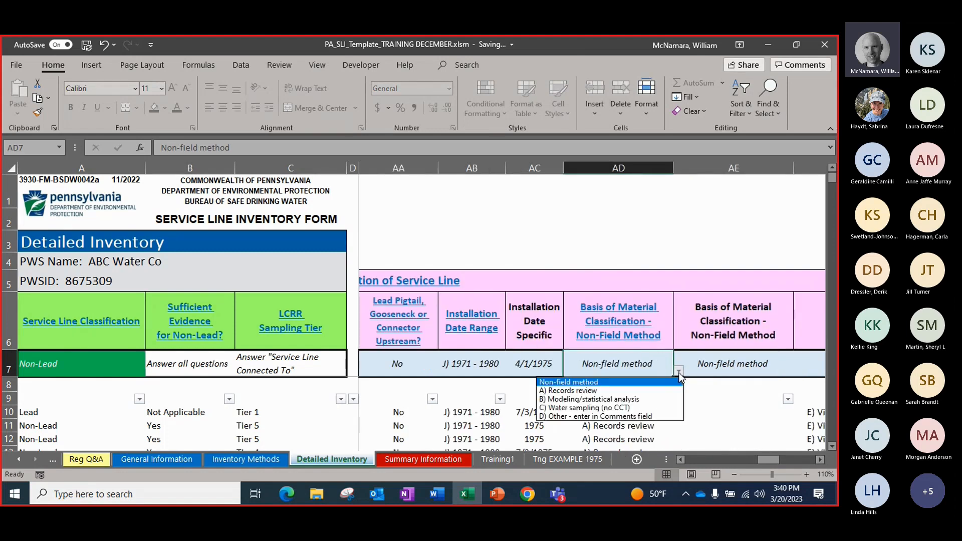
click(651, 390)
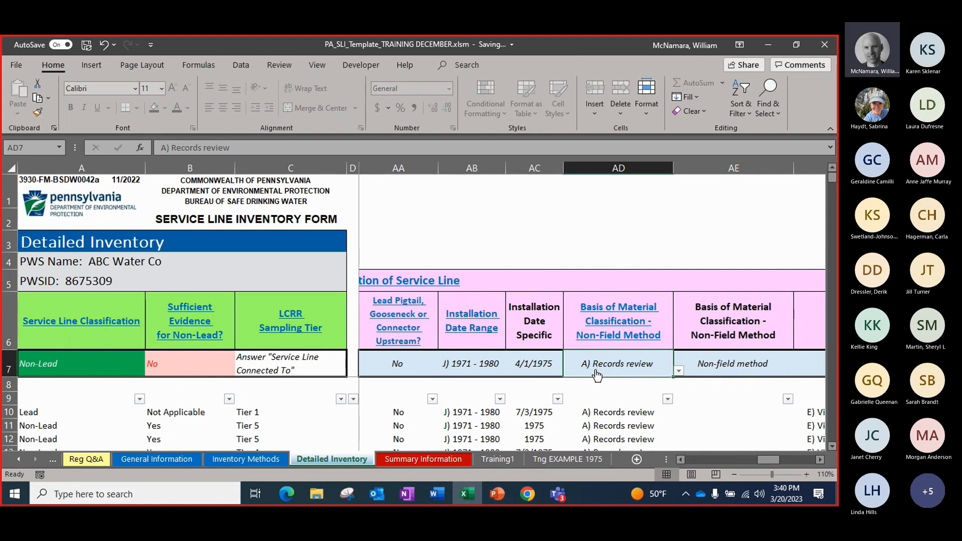
Set the customer-owned field method basis to E) Visual inspection at existing access point and check the Sufficient Evidence for Non-Lead cell
click(820, 460)
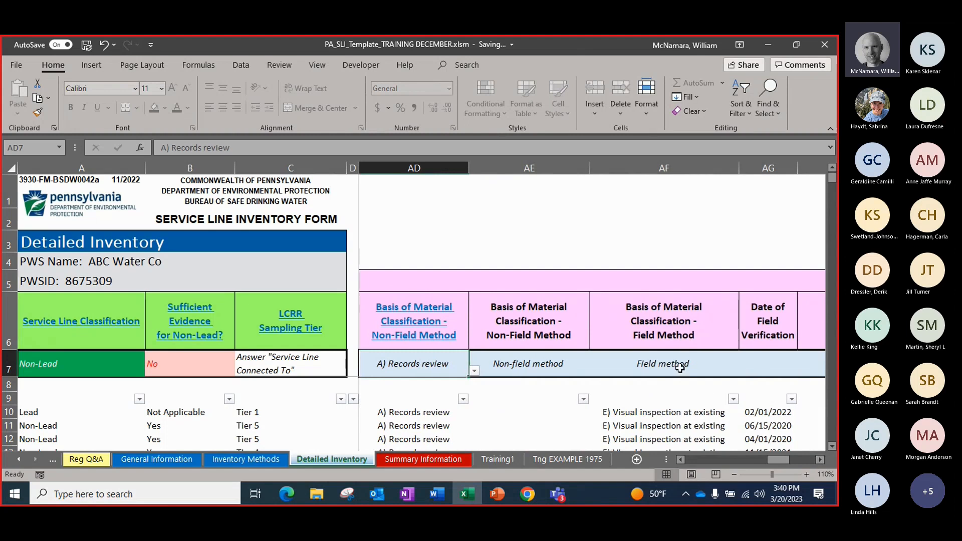
click(680, 367)
click(745, 371)
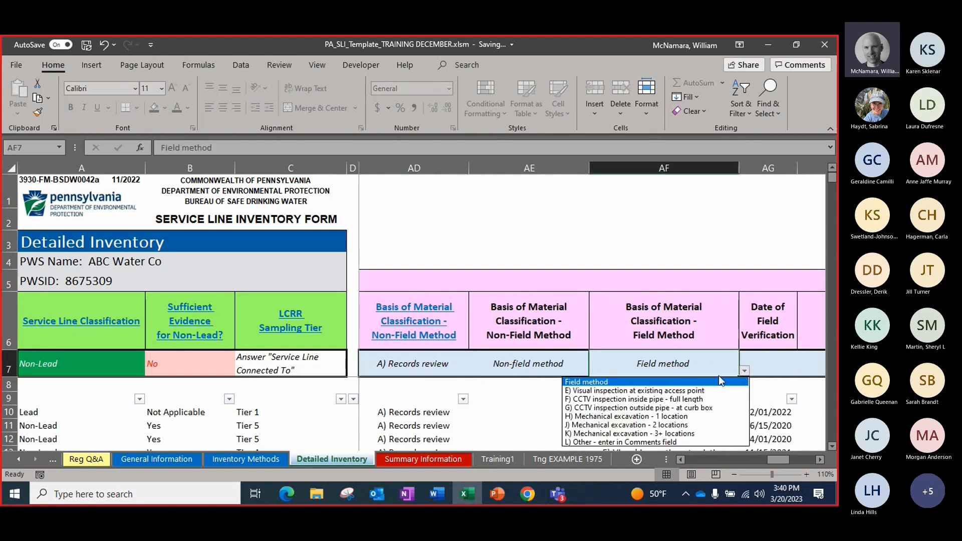
click(679, 391)
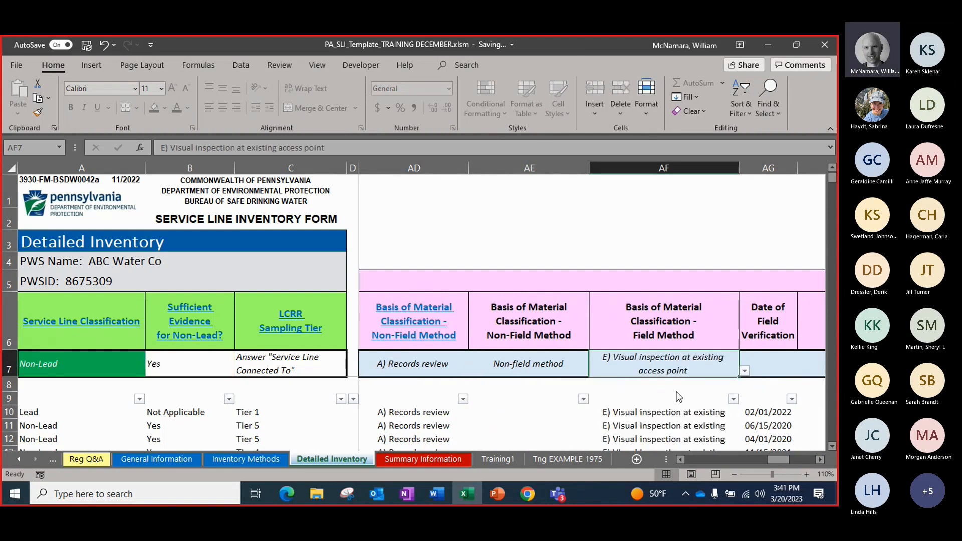
click(199, 364)
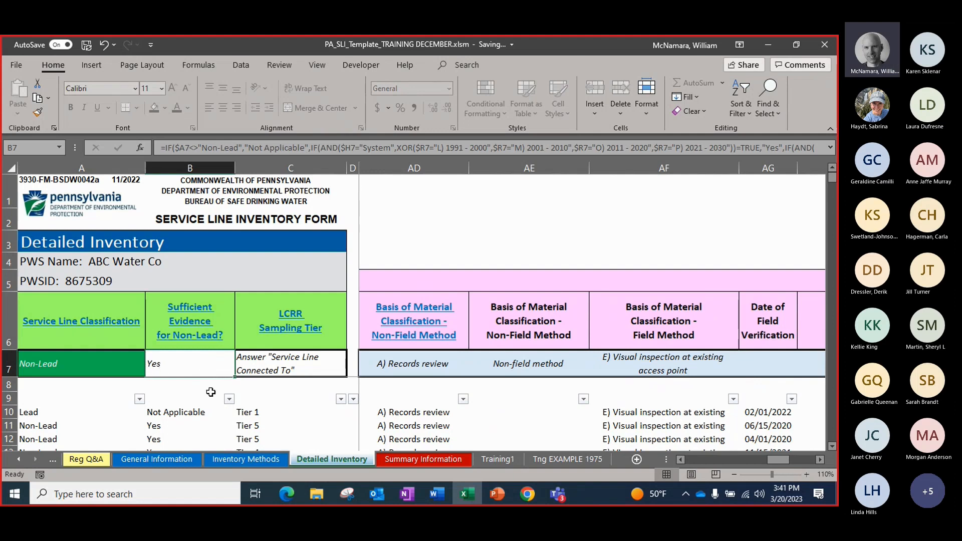
Enter 3/1/2021 as the customer-owned portion's Date of Field Verification in the entry row
click(772, 365)
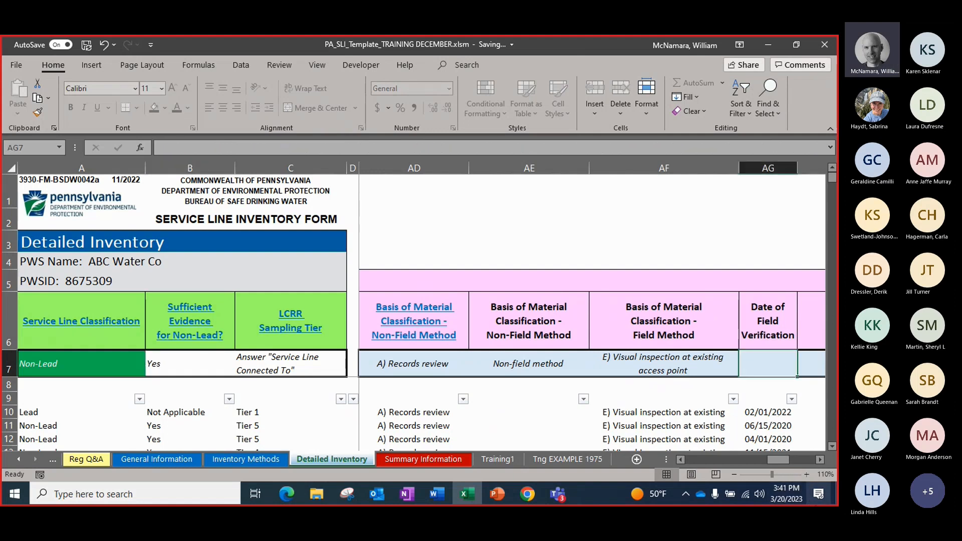
text(3)
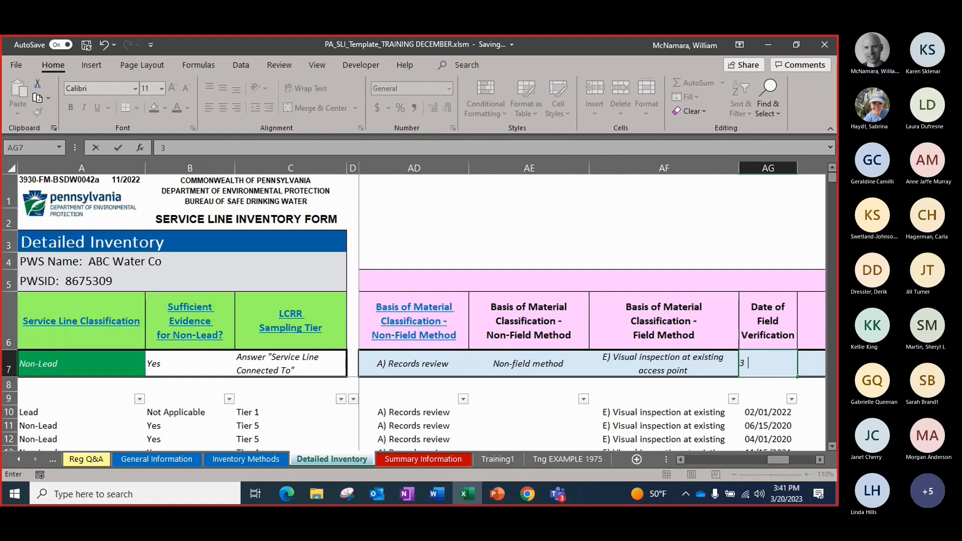
text(/1)
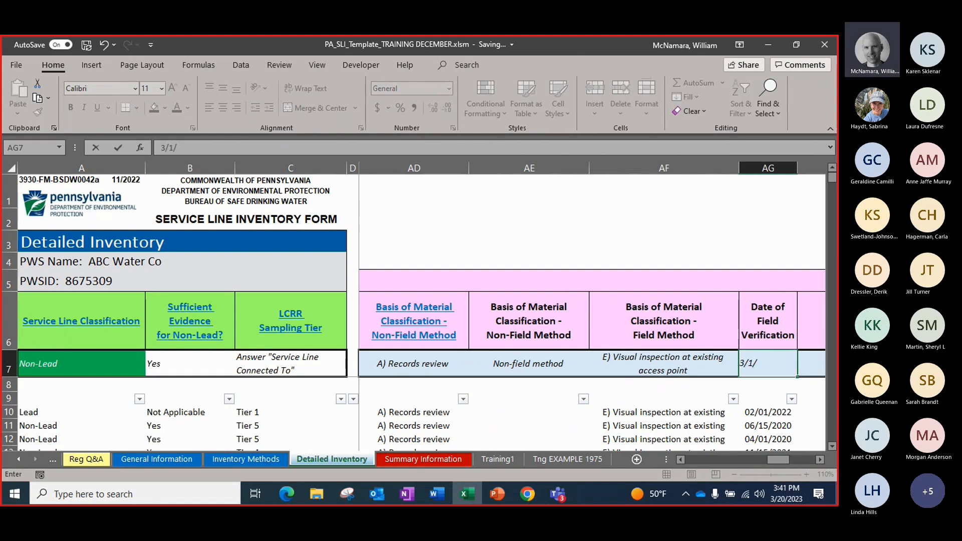
text(/202)
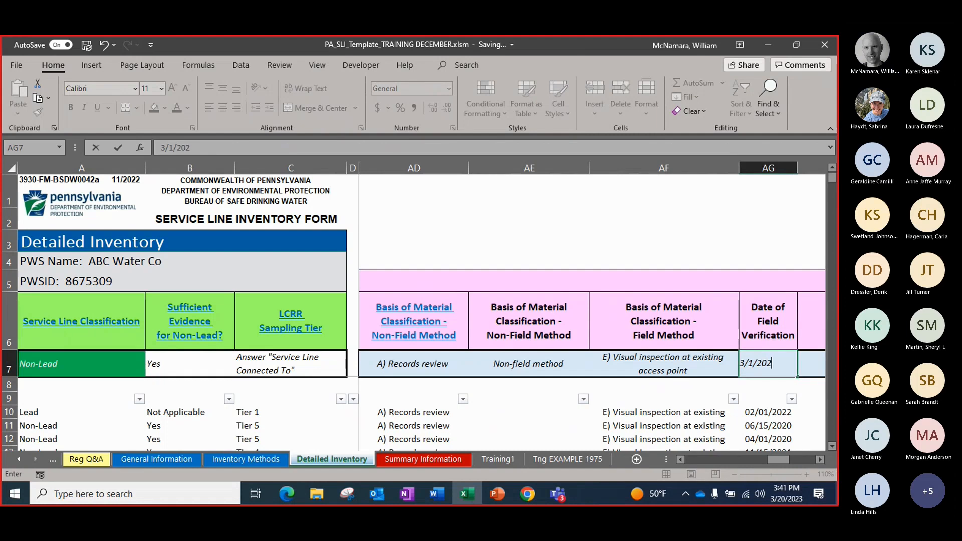
text(1)
key(Tab)
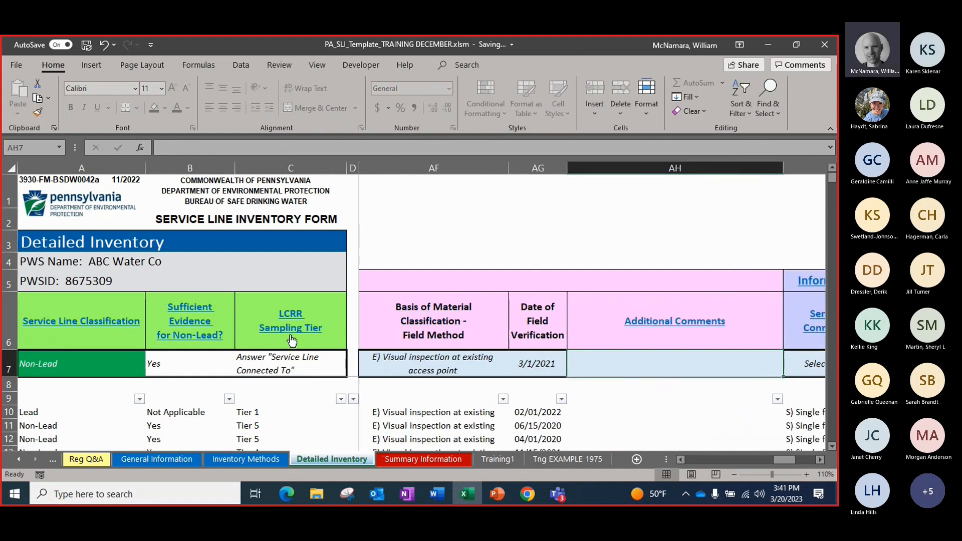
Set Service Line Connected To in the tap monitoring tiering section of the entry row to S) Single family residence
click(819, 459)
click(820, 458)
click(820, 459)
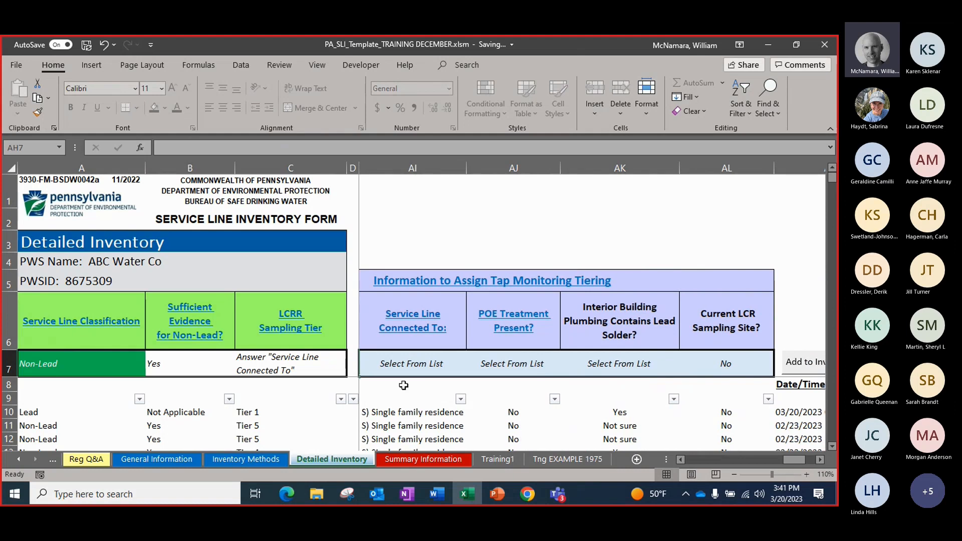
click(409, 366)
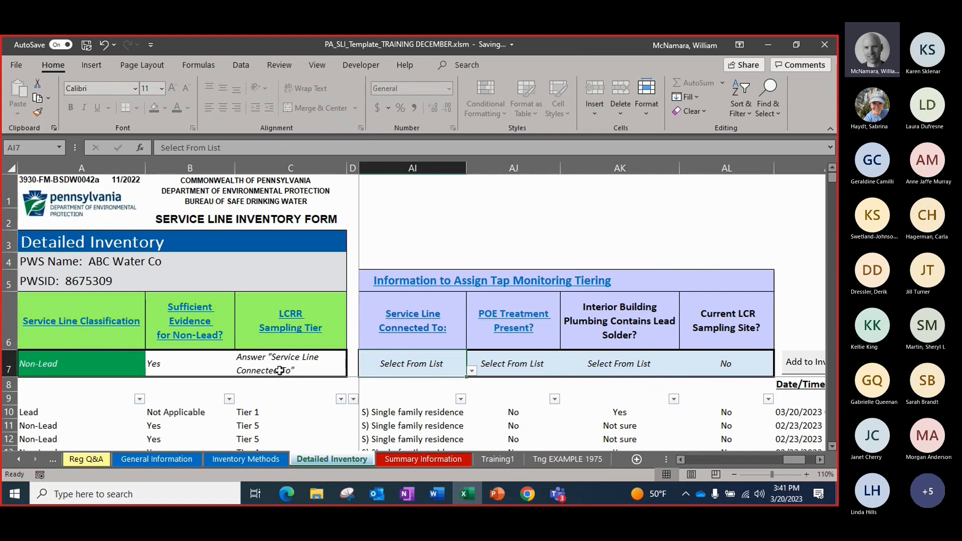
click(471, 372)
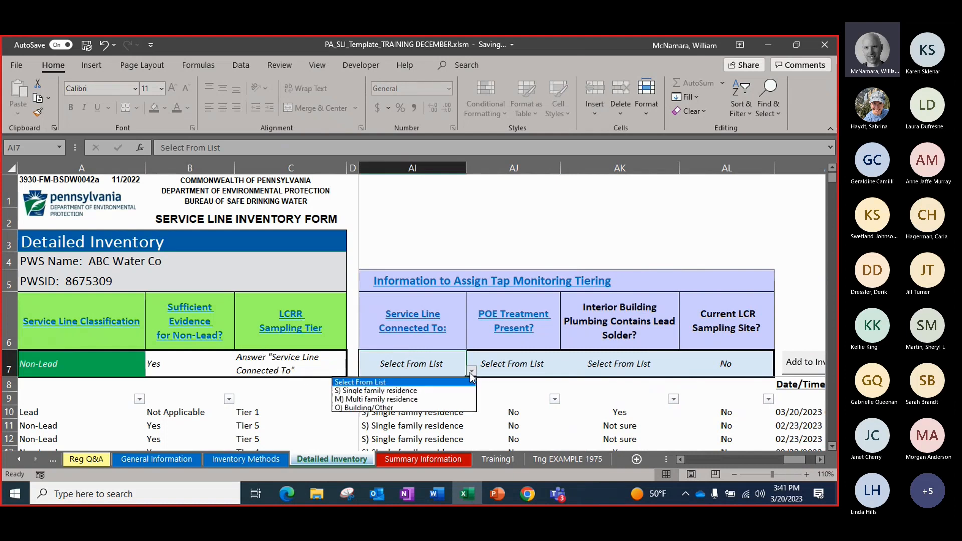
click(420, 394)
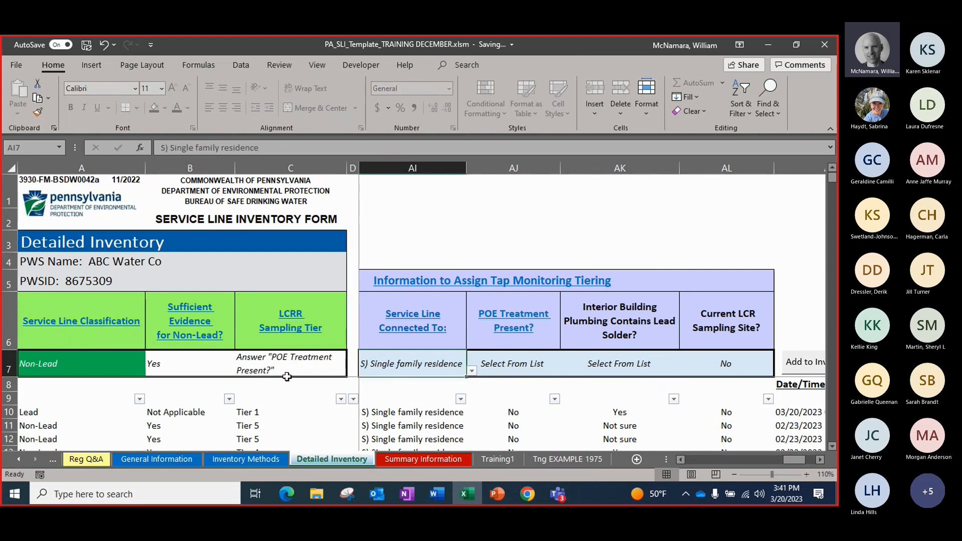
Set POE Treatment Present to No and Interior Building Plumbing Contains Lead Solder to Not sure in the entry row
click(514, 363)
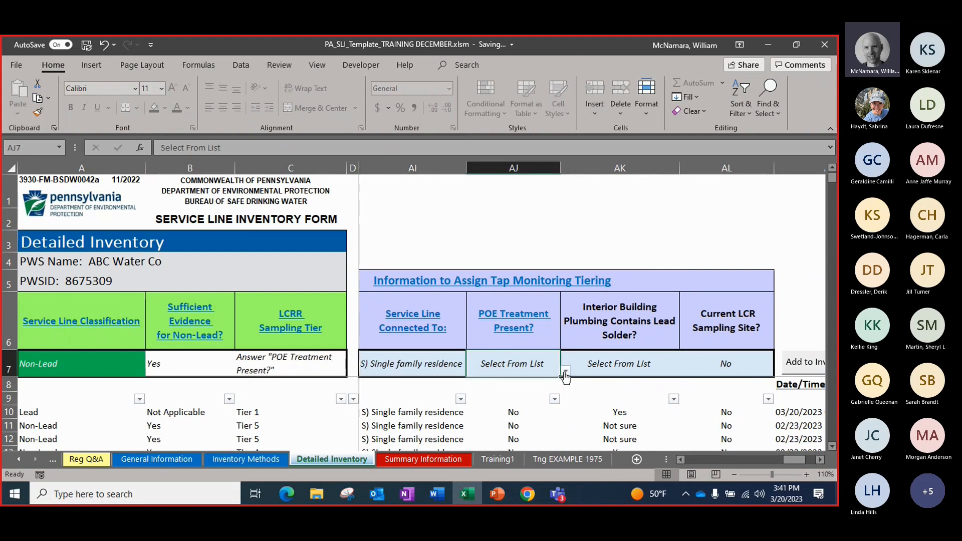
click(566, 371)
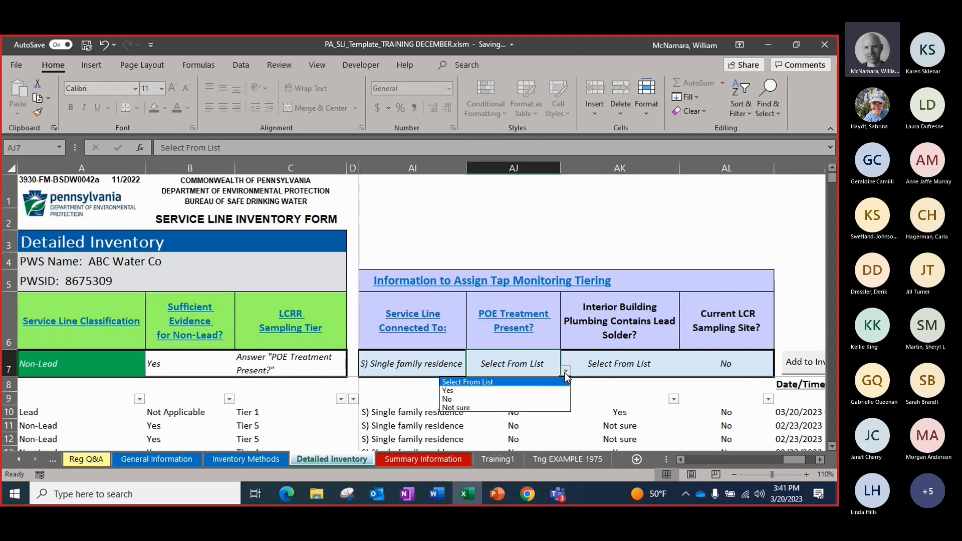
click(465, 400)
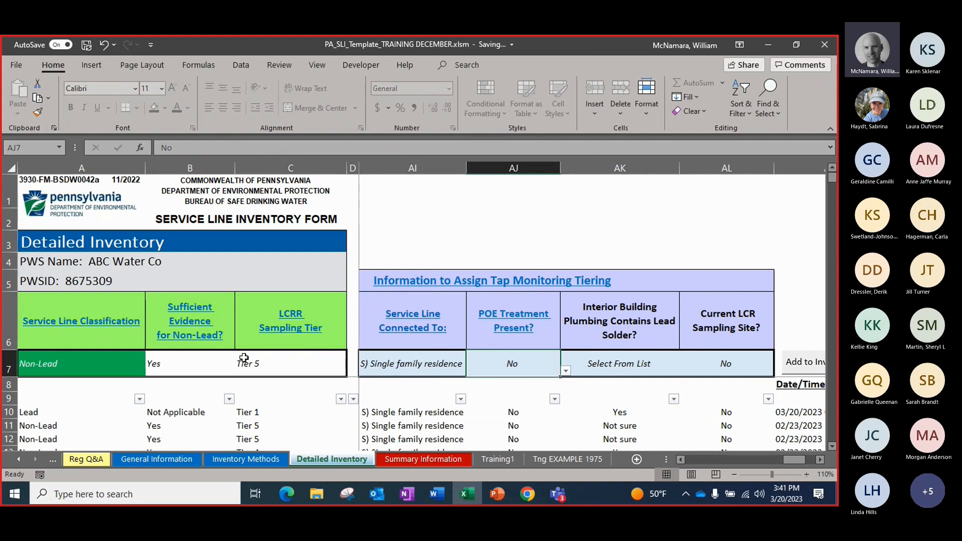
click(610, 364)
click(684, 371)
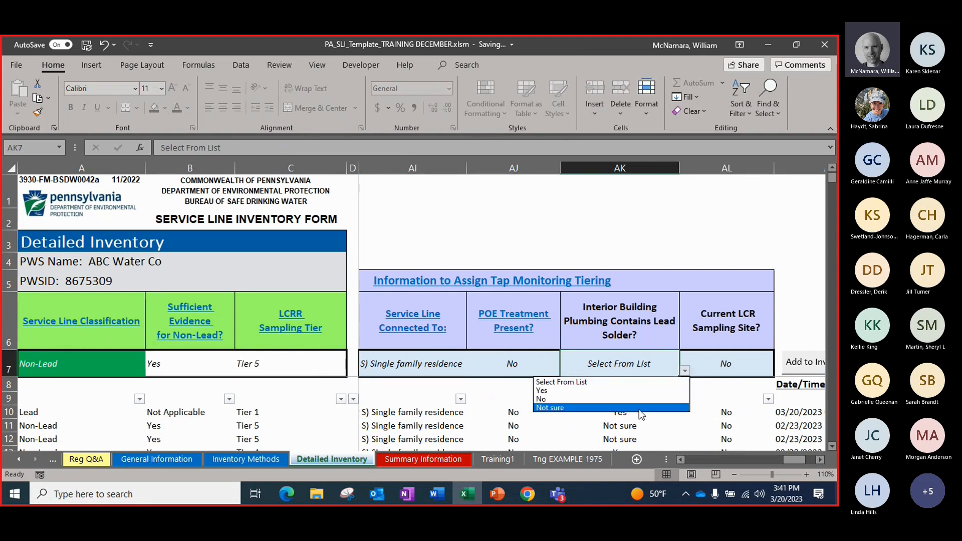
click(596, 408)
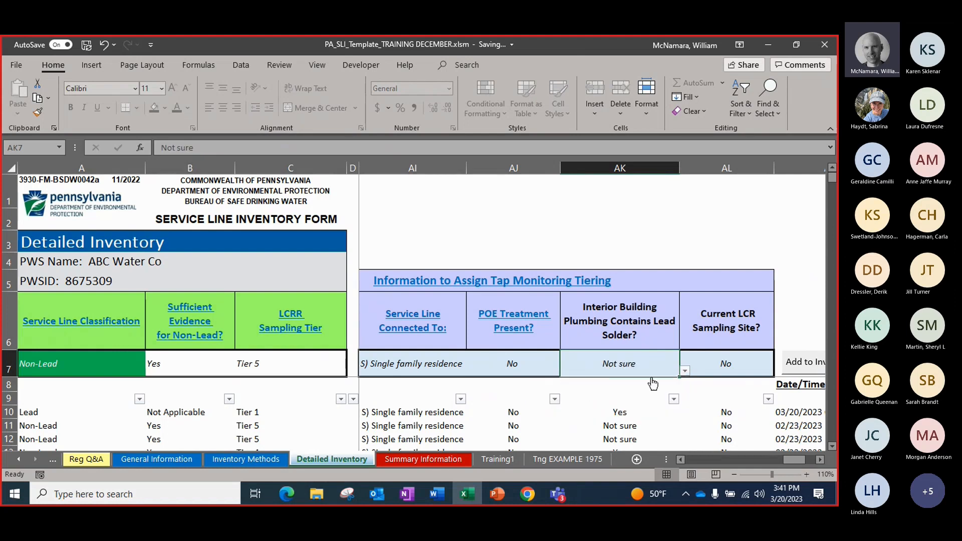
Check the Current LCR Sampling Site answer in the entry row and add the completed record to the inventory
click(713, 372)
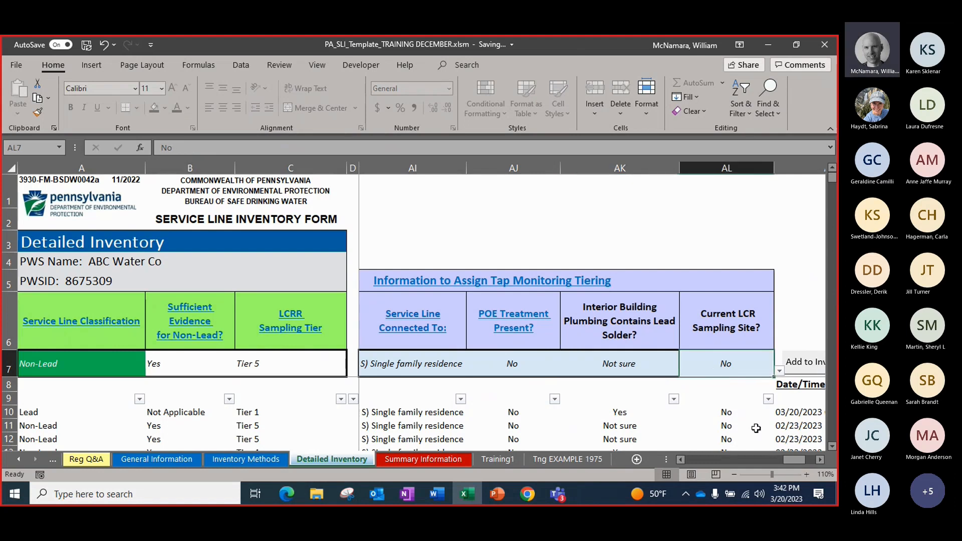
click(819, 459)
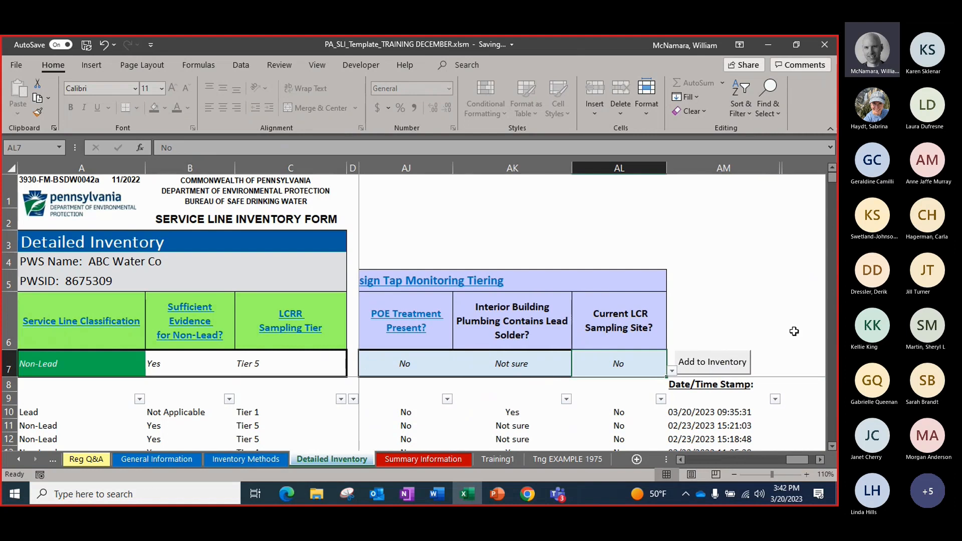
click(701, 367)
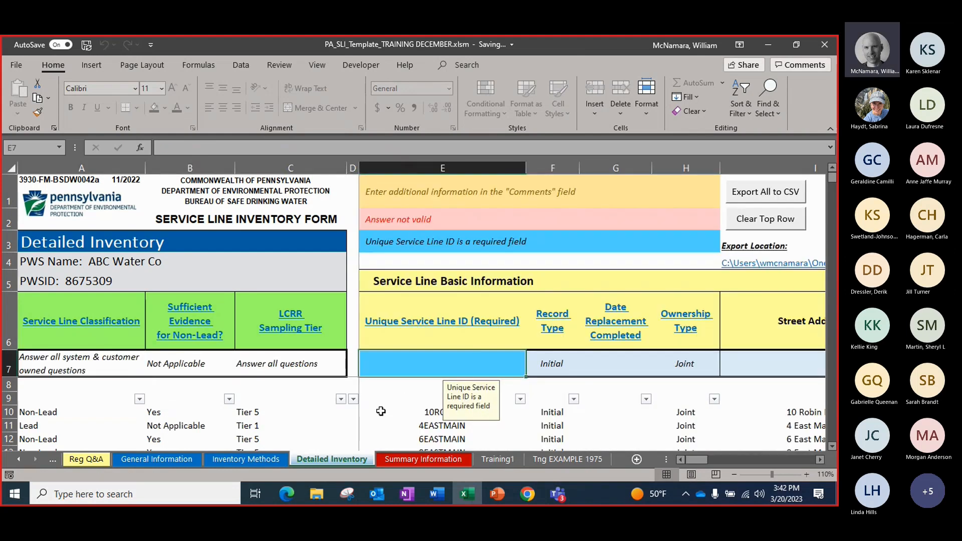
Try to edit the Unique Service Line ID directly in the saved 10ROBIN record below the entry row
click(397, 412)
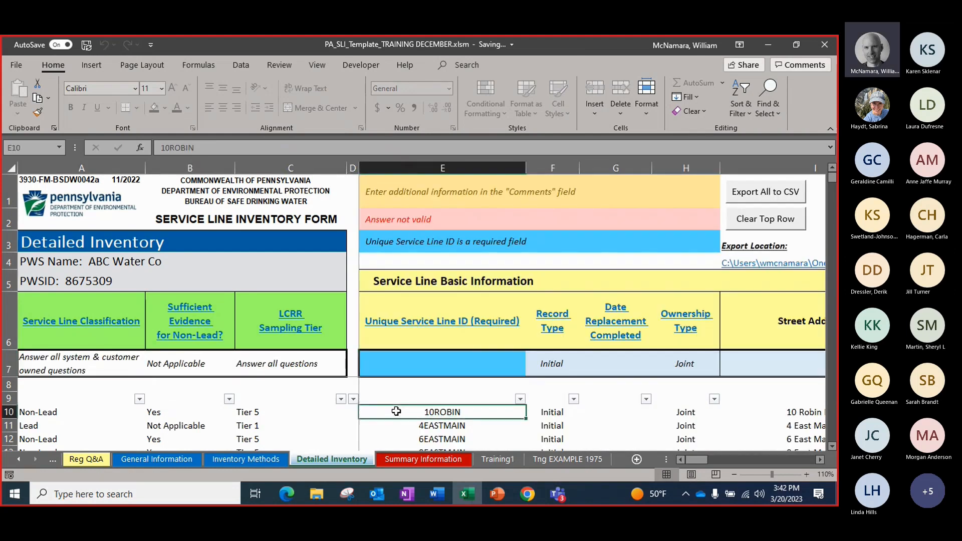
click(832, 446)
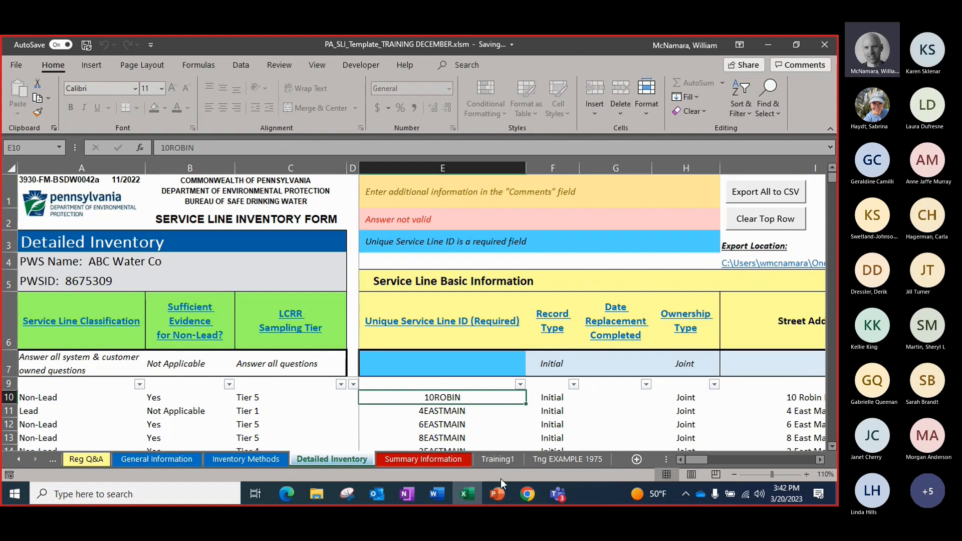
double_click(456, 398)
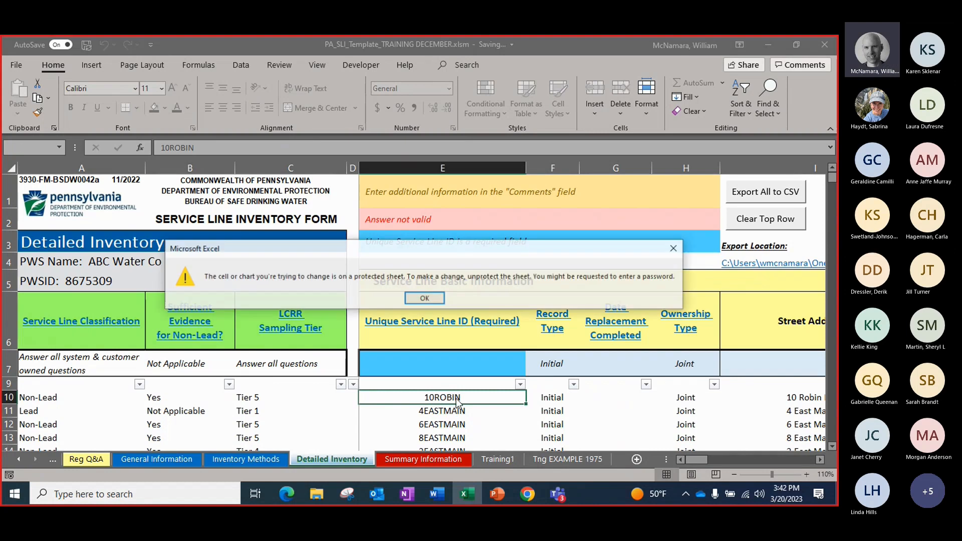
click(425, 299)
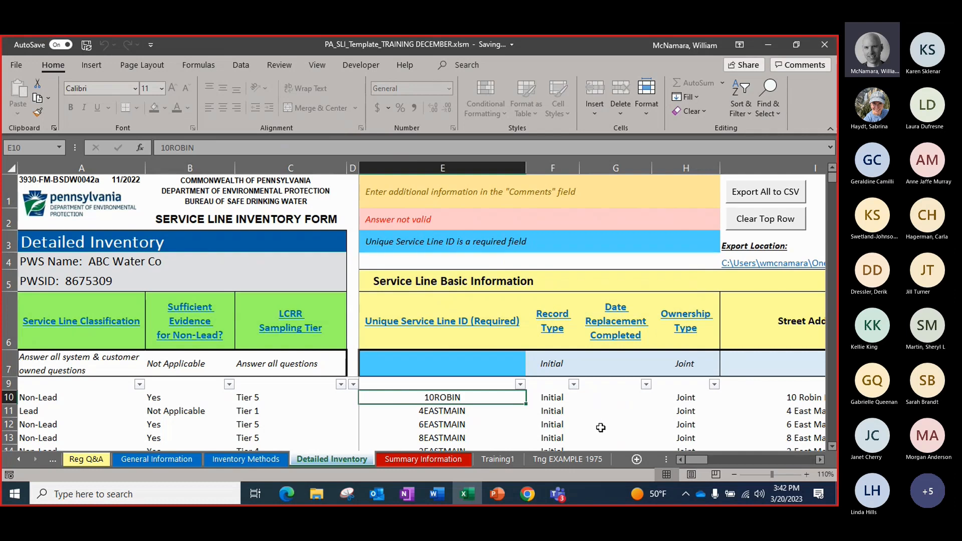
Recall the saved record into the entry row by entering 10robin as the Unique Service Line ID
click(439, 371)
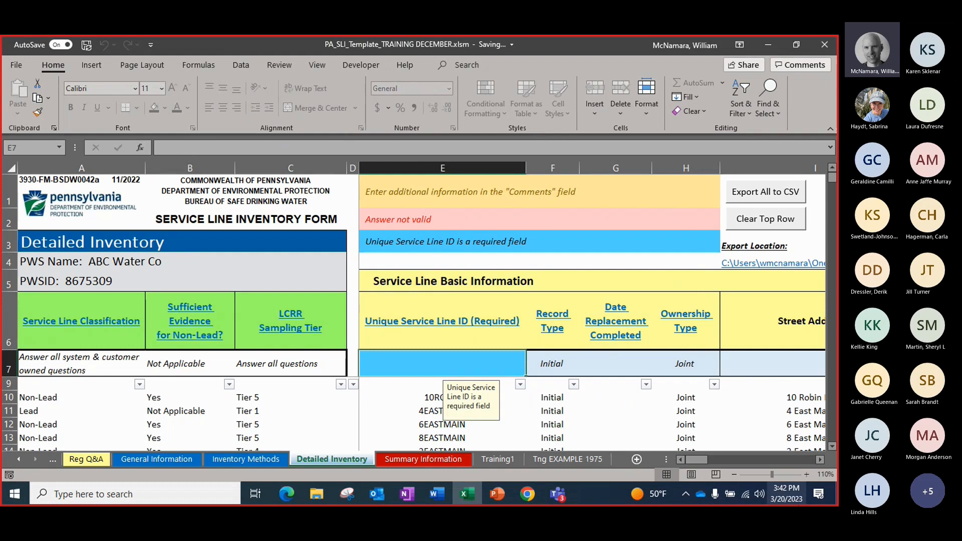
text(10robin)
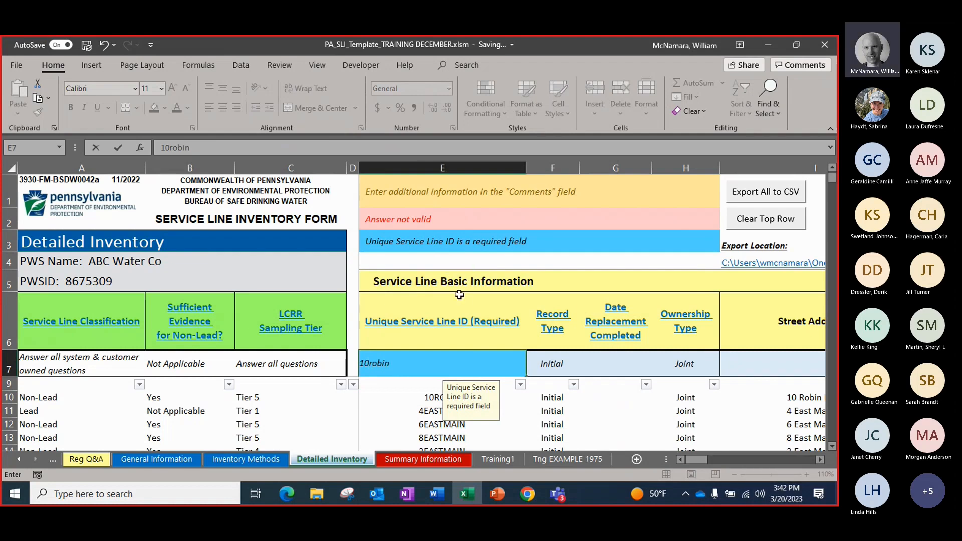
key(Return)
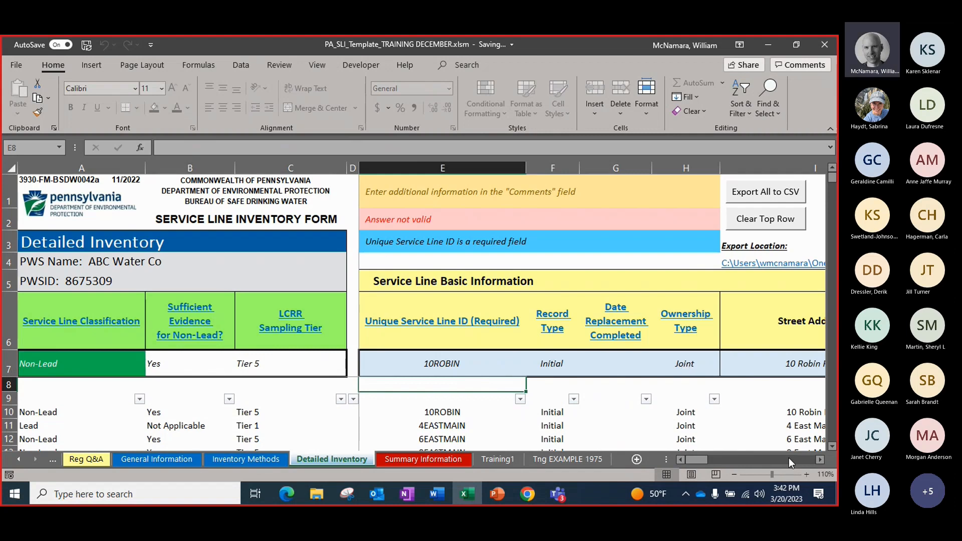
Clear the customer-owned portion's Date of Field Verification in the recalled record's entry row
click(822, 459)
click(822, 459)
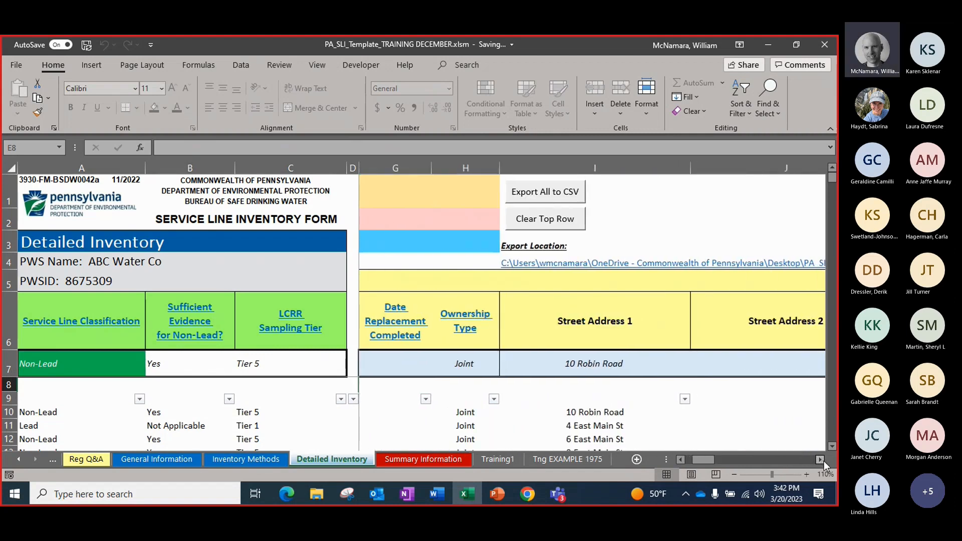
click(820, 458)
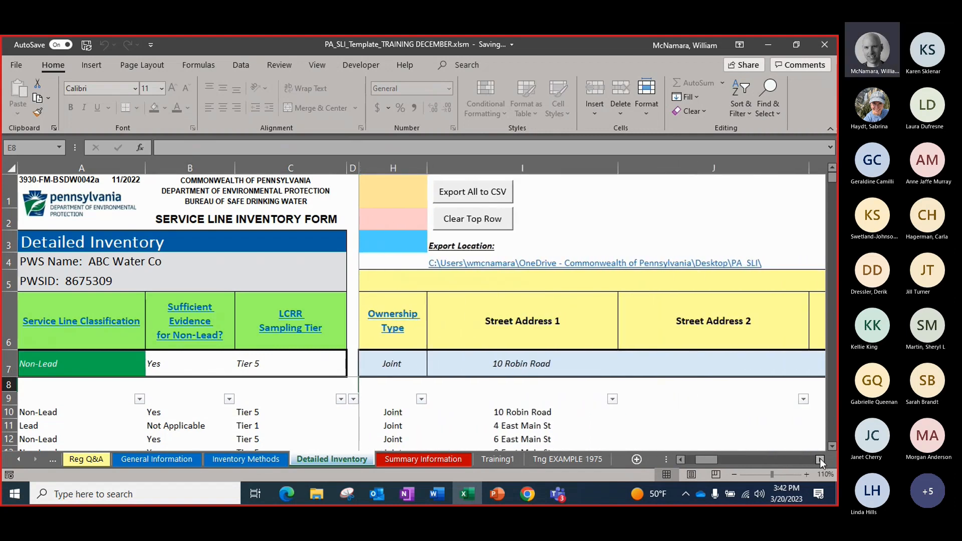
click(820, 459)
click(820, 458)
click(821, 458)
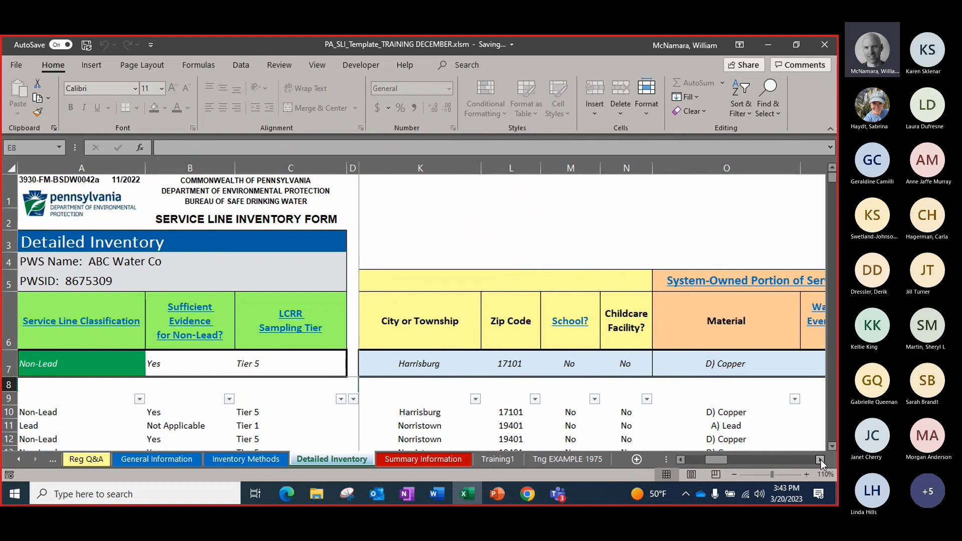
click(819, 459)
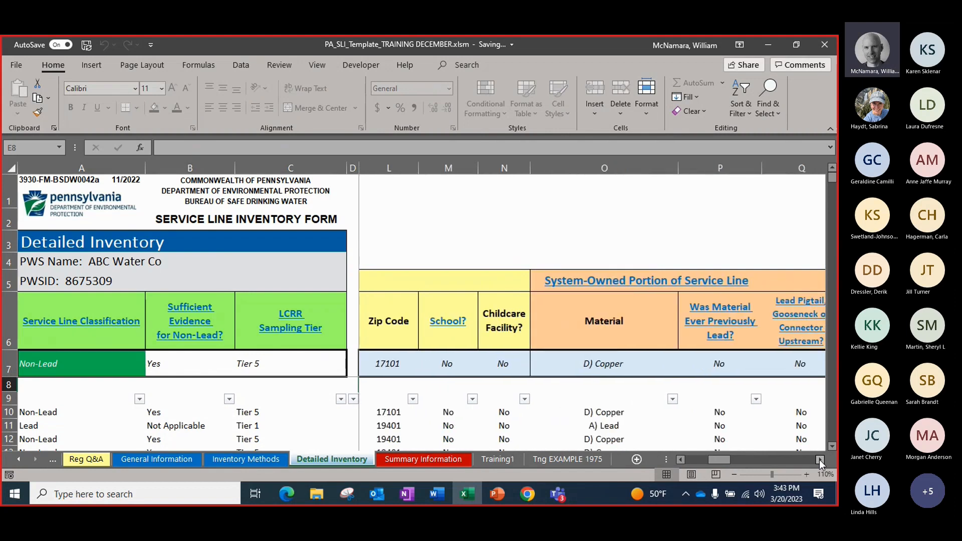
click(819, 459)
click(819, 460)
click(819, 460)
click(820, 460)
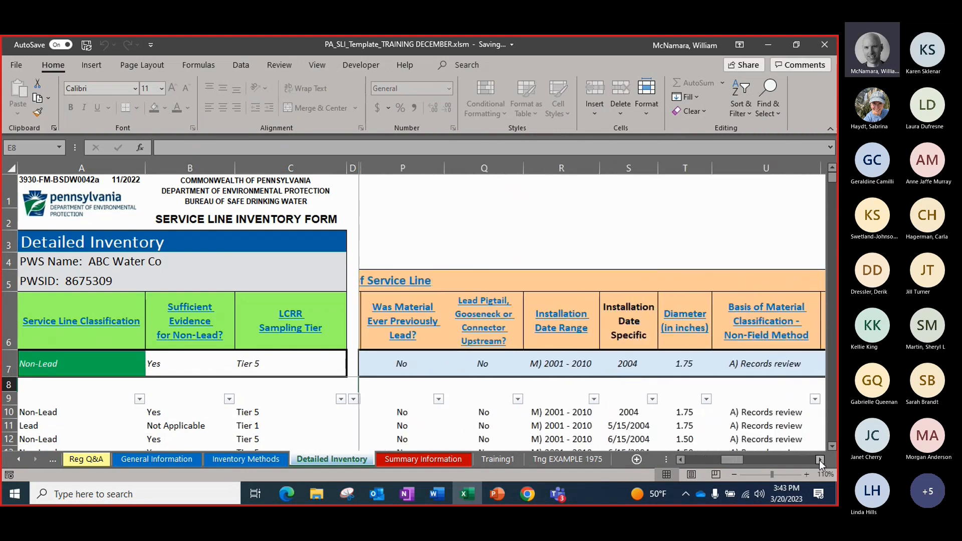
click(819, 460)
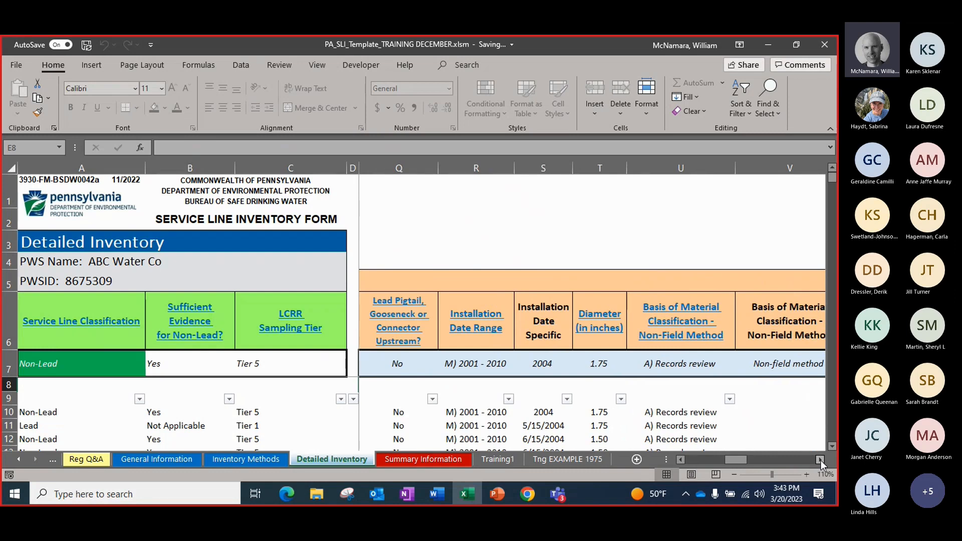
click(820, 459)
click(820, 459)
click(820, 459)
click(820, 459)
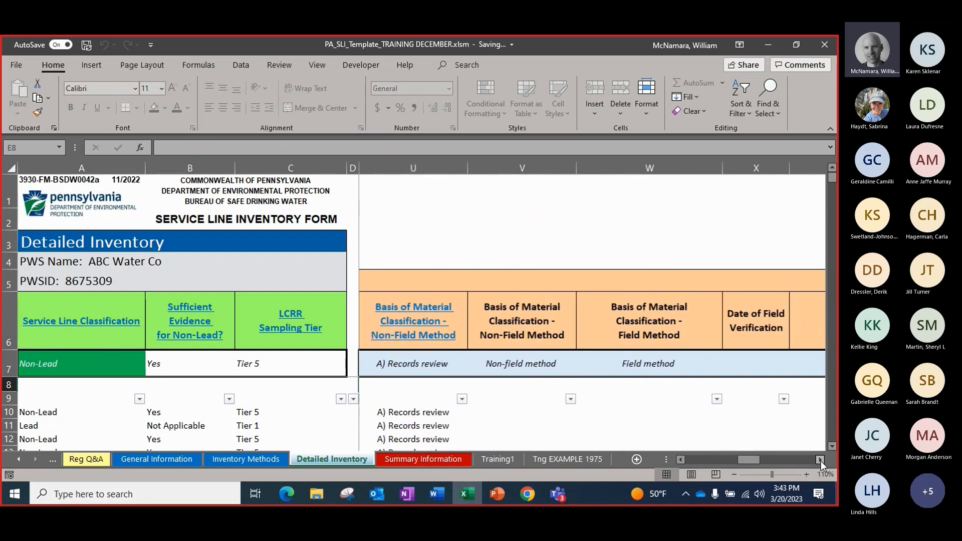
click(820, 459)
click(819, 459)
click(820, 460)
click(820, 460)
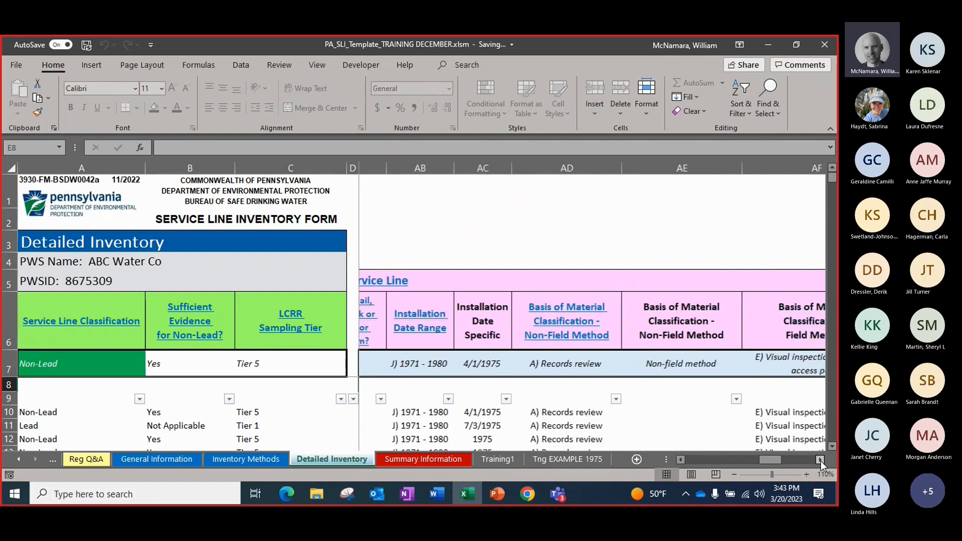
click(820, 460)
click(820, 460)
click(546, 365)
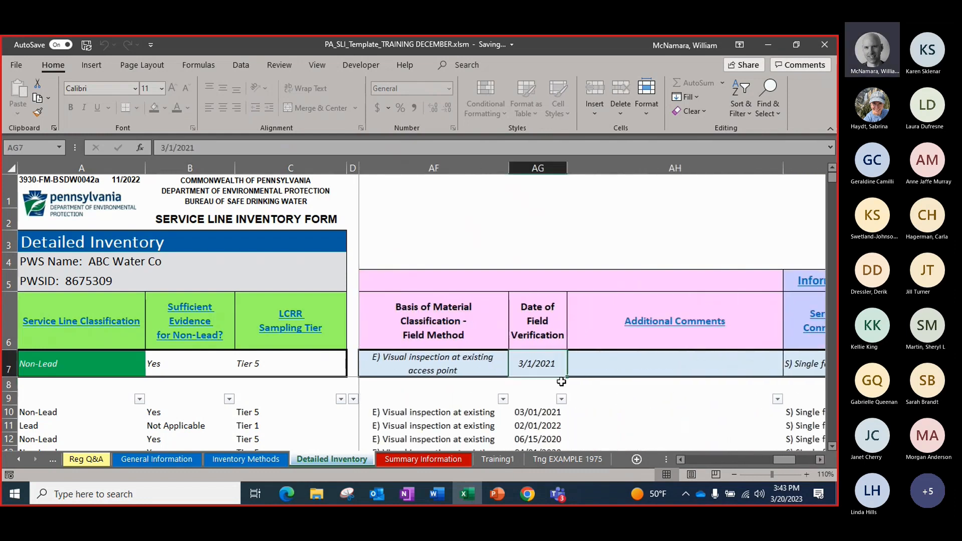
key(Delete)
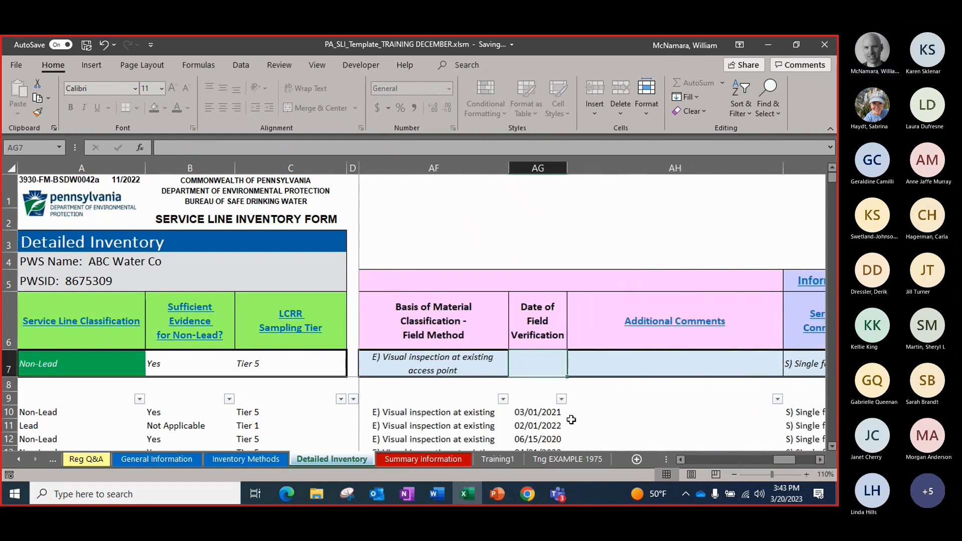
key(Down)
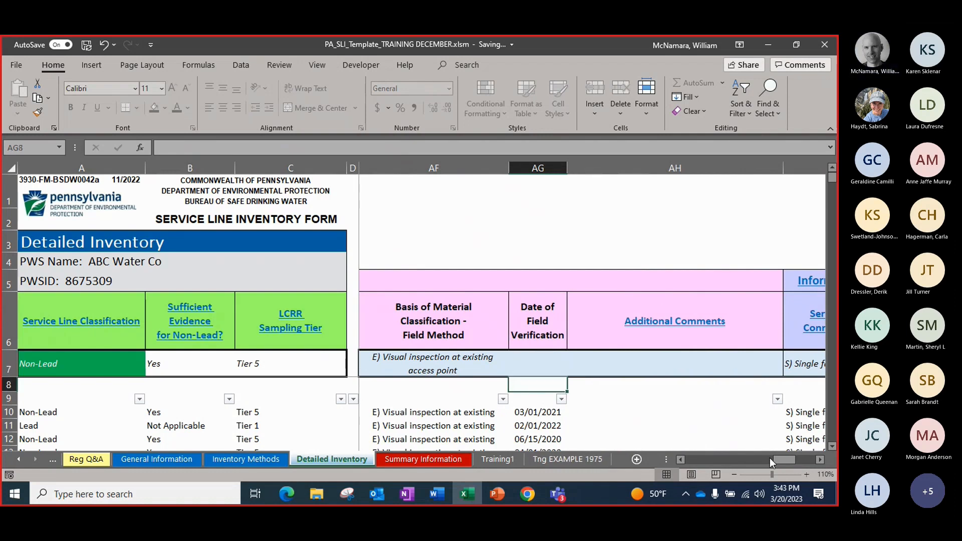
Try to add the entry row to the inventory without the field verification date, and review the error list
click(820, 460)
click(820, 460)
click(820, 460)
click(820, 460)
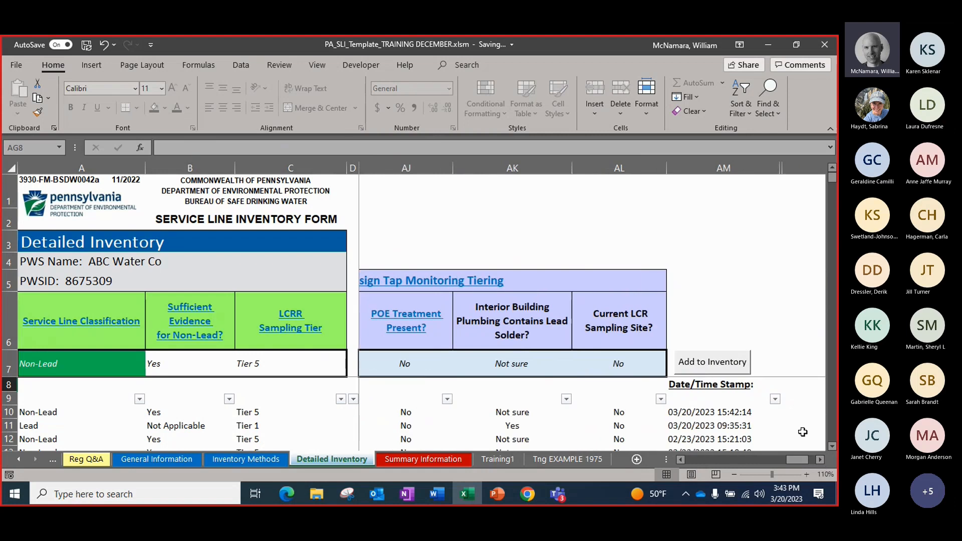
click(719, 362)
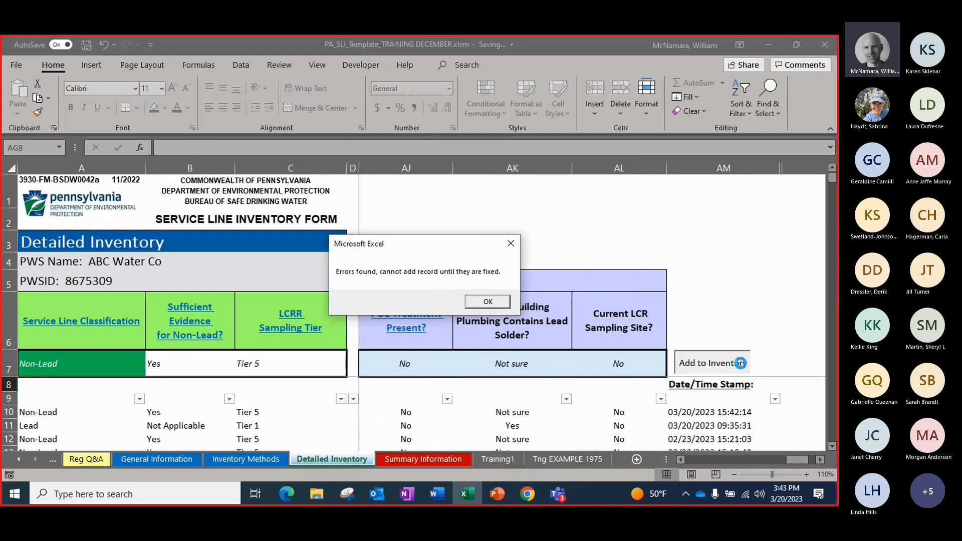
click(482, 301)
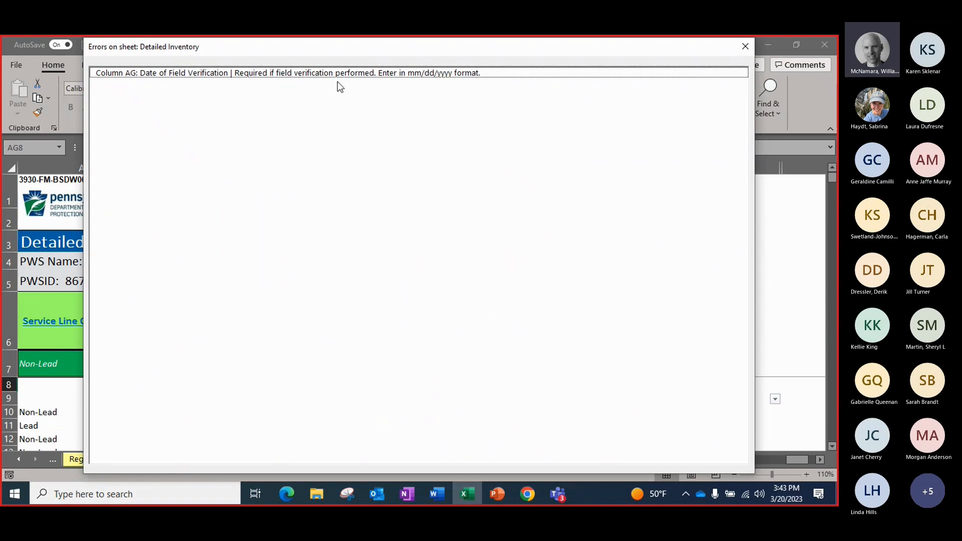
click(737, 48)
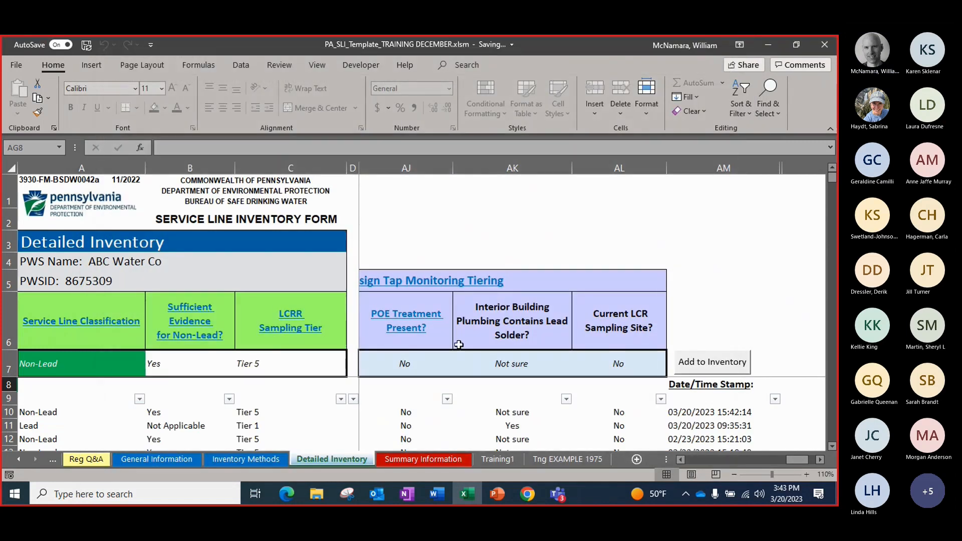
Enter 4/15/2021 as the customer-owned portion's Date of Field Verification in the entry row
click(682, 459)
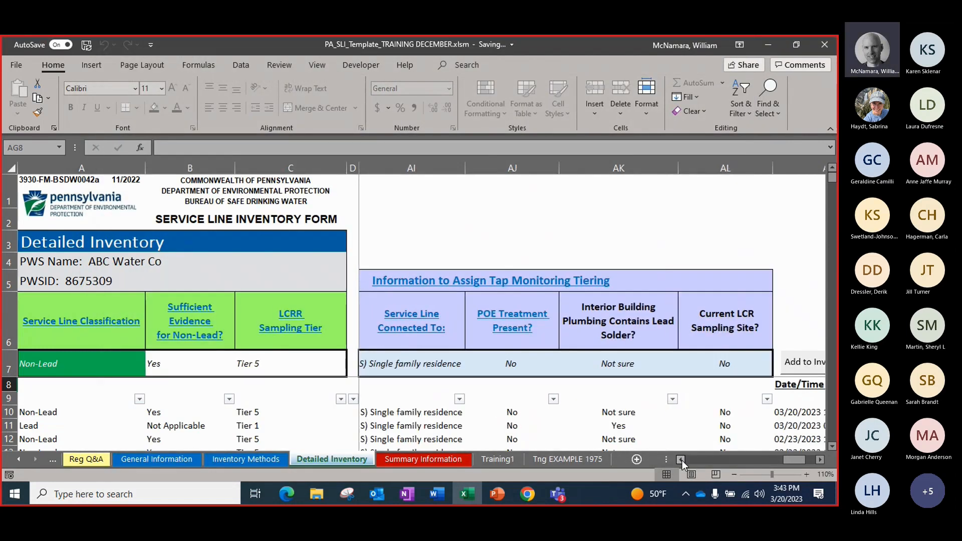
click(682, 460)
click(682, 460)
click(683, 460)
click(683, 461)
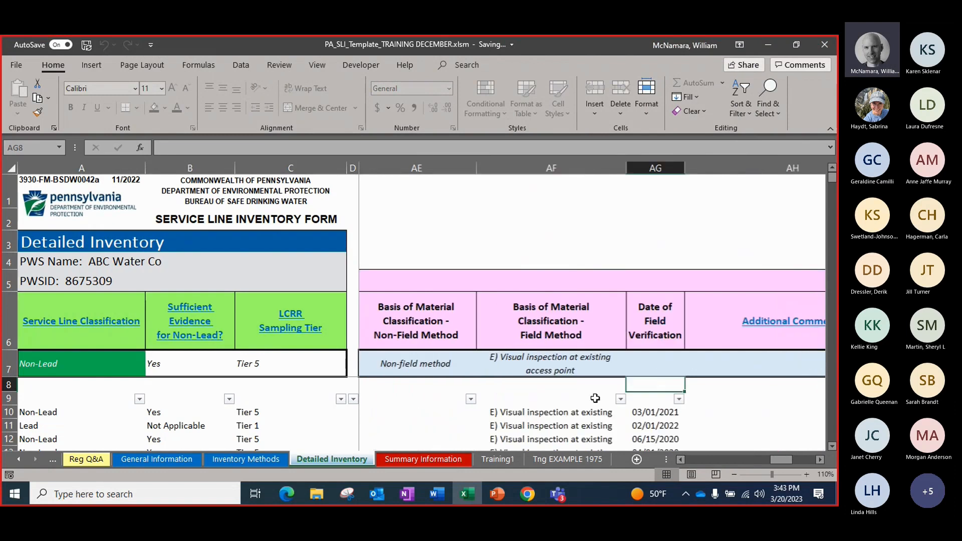
click(648, 366)
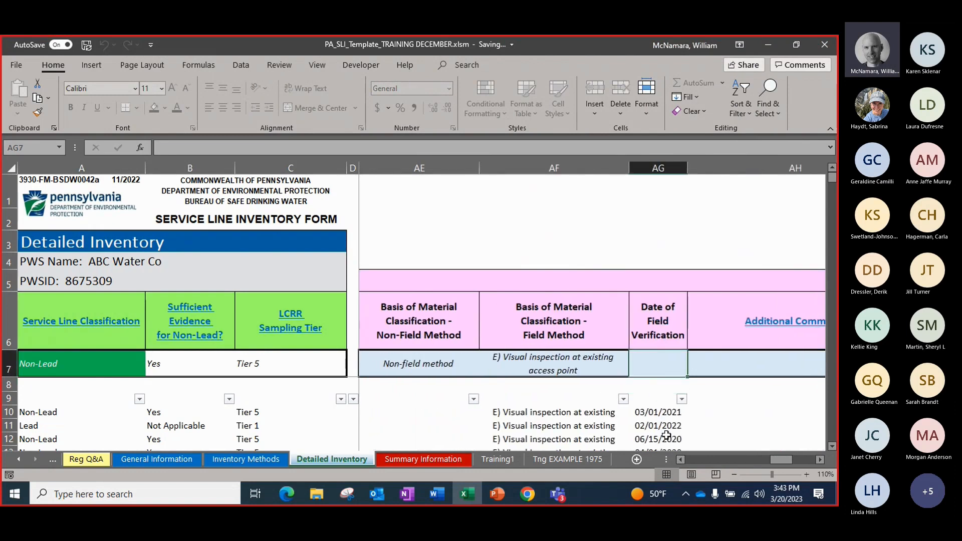
text(4/15/20)
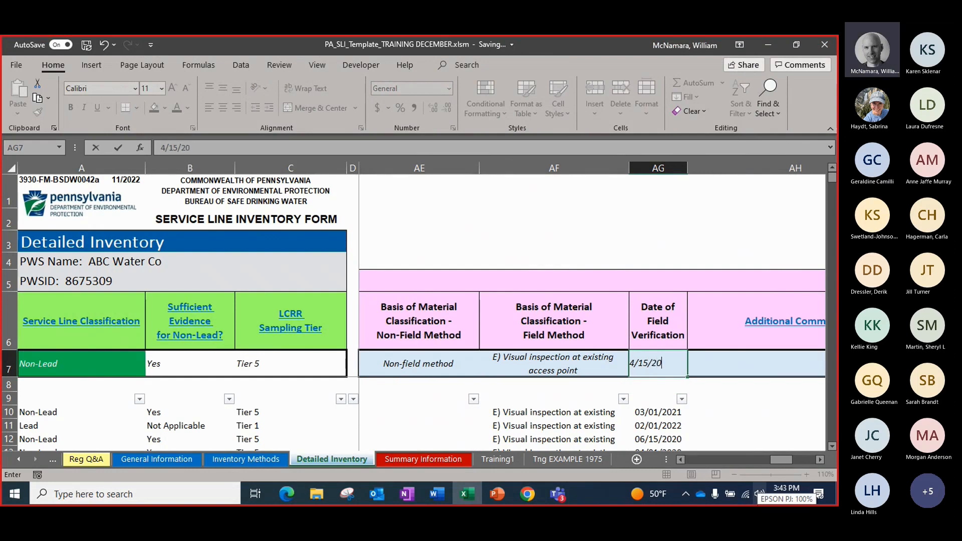
text(21)
key(Tab)
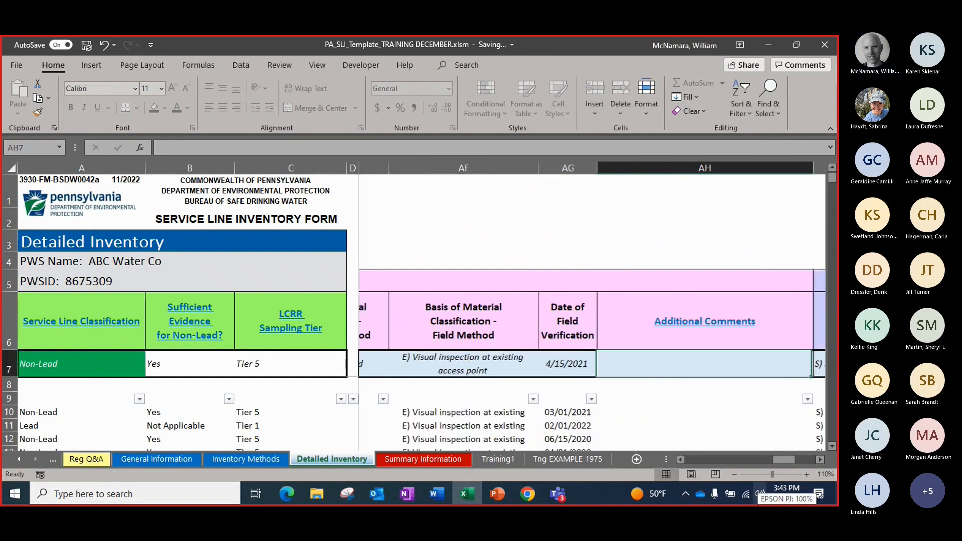
Add the record with the corrected field verification date to the inventory
click(820, 460)
click(820, 460)
click(716, 363)
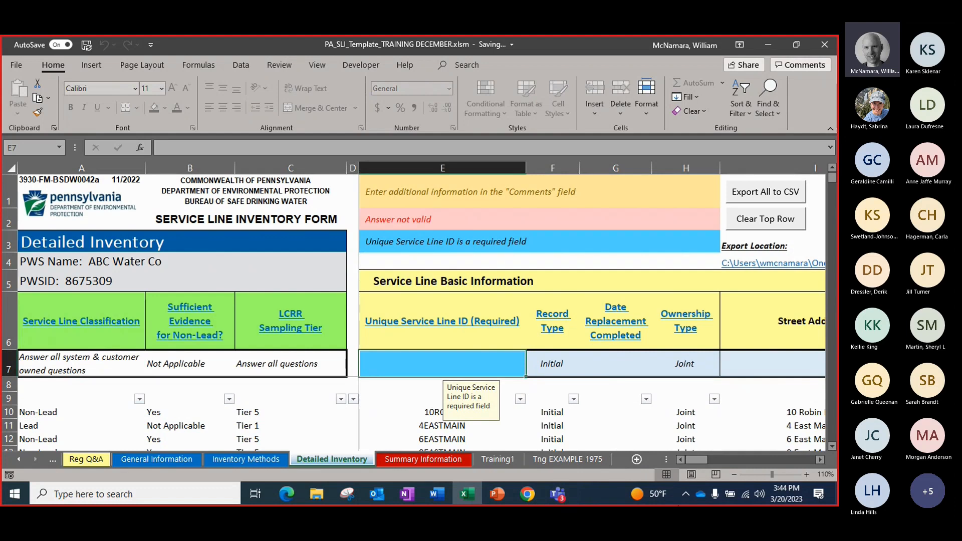
Enter 10robin as the Unique Service Line ID to bring the updated record back into the entry row
text(10)
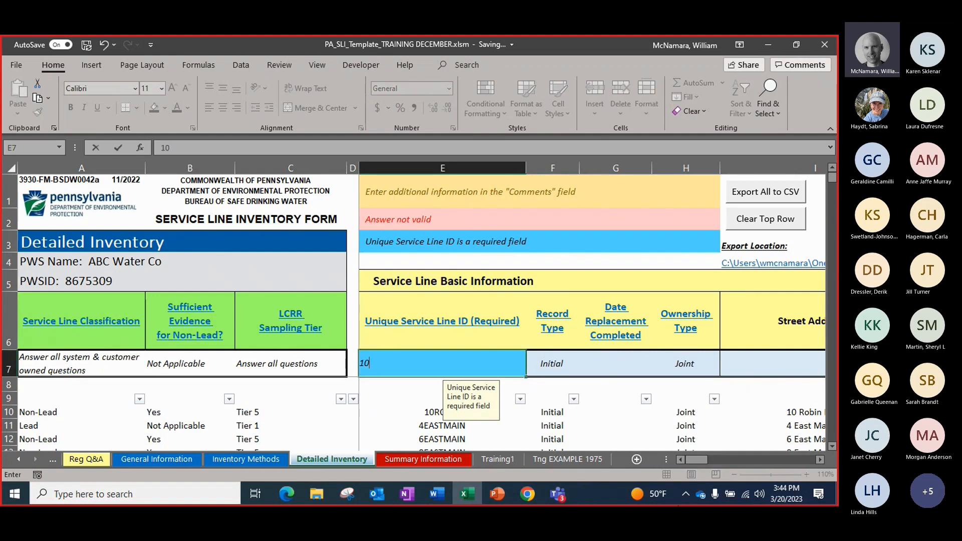
text(robin)
key(Tab)
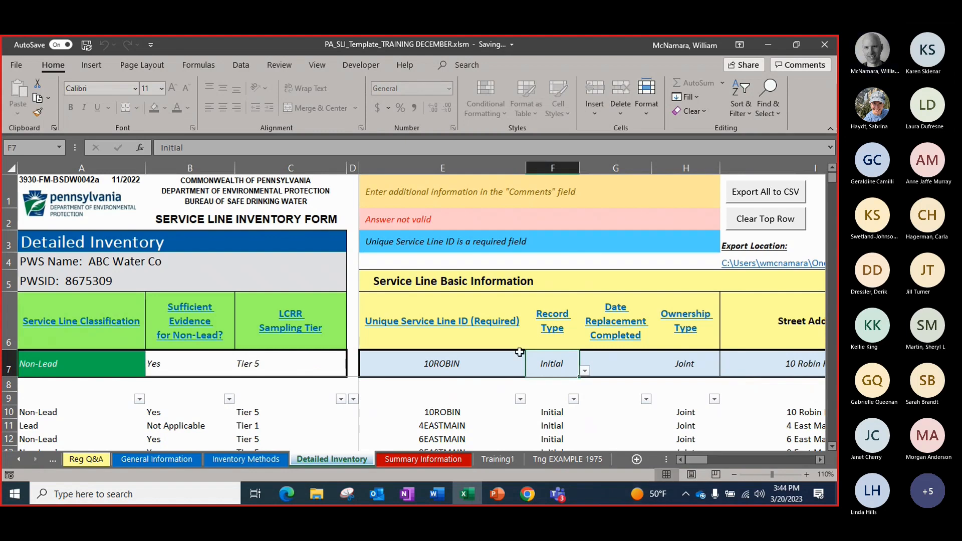
Change the Unique Service Line ID in the entry row to 1ROBIN
click(476, 365)
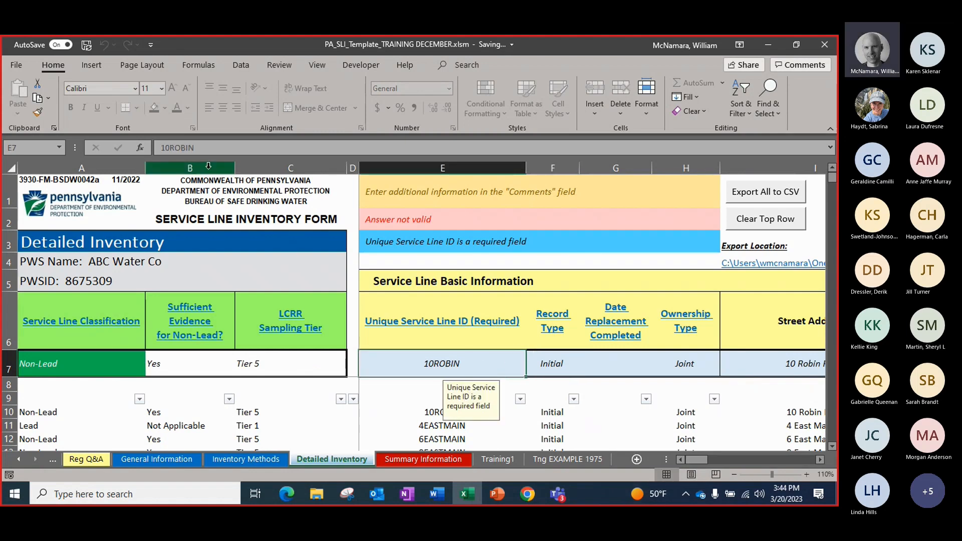
click(171, 147)
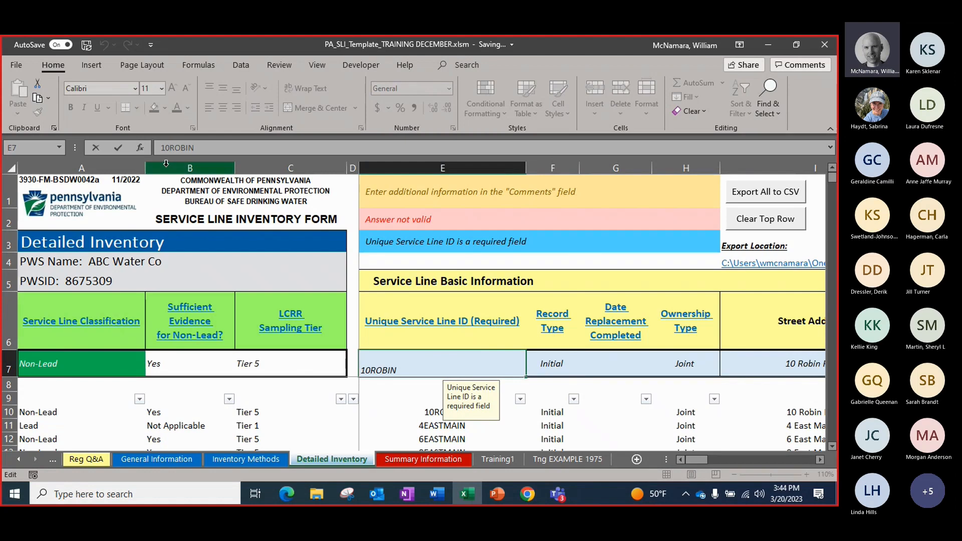
key(BackSpace)
key(Tab)
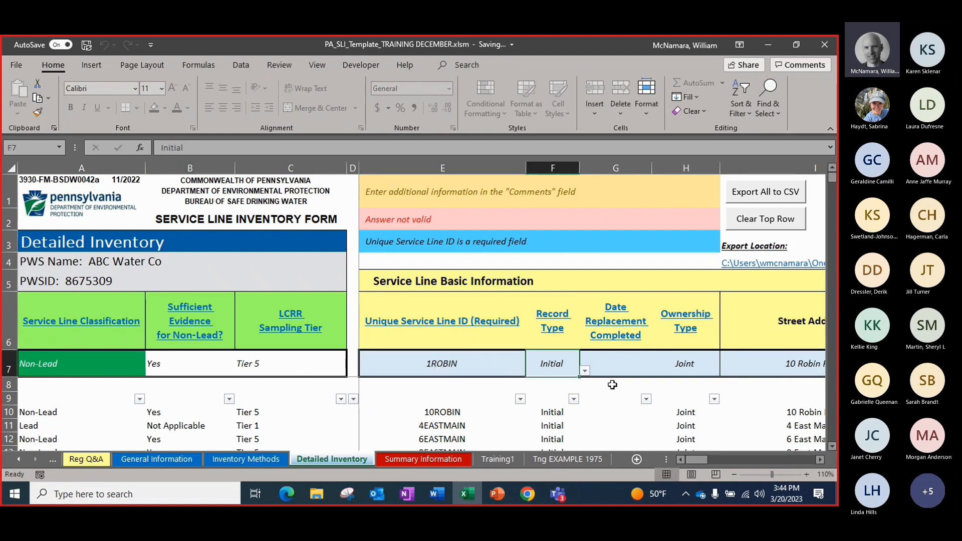
Edit the house number in the entry row's Street Address 1 to match the new service line ID
click(740, 369)
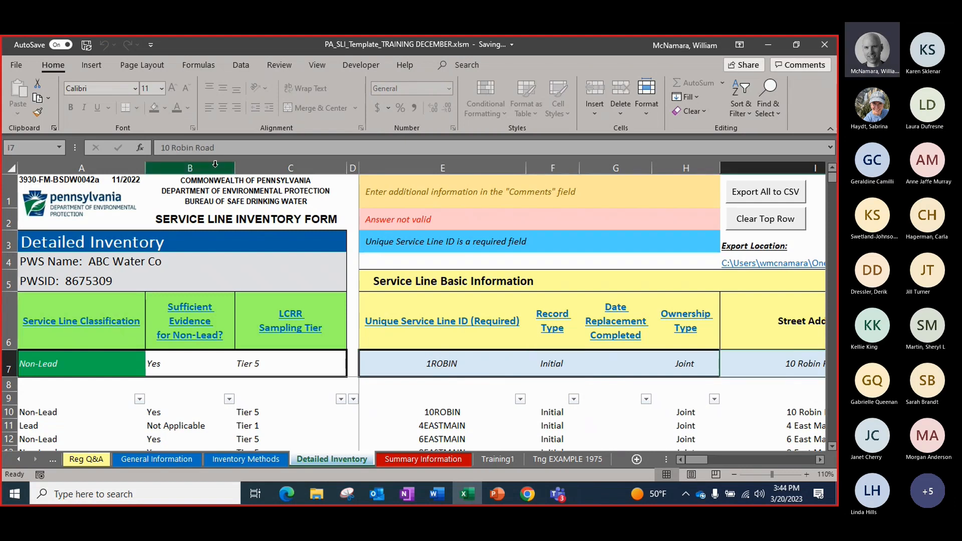
click(164, 147)
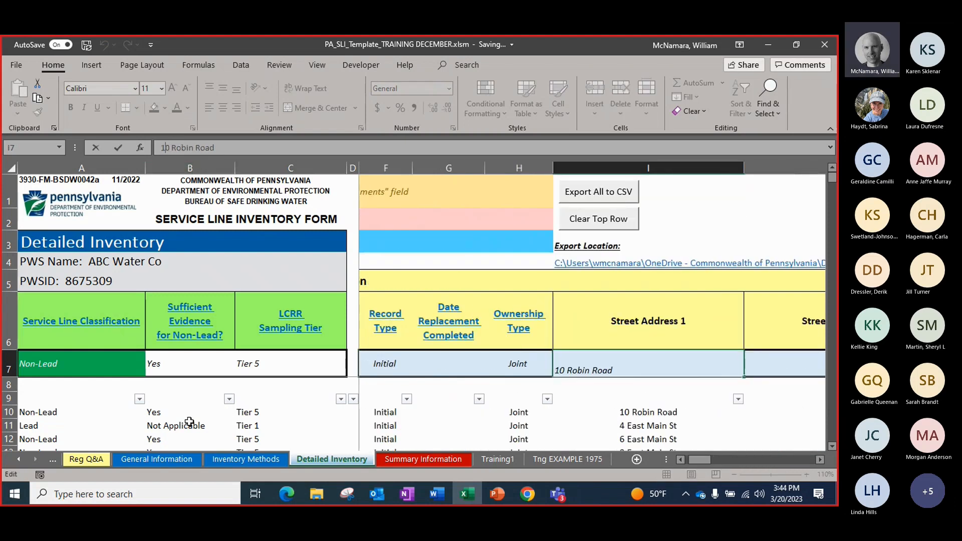
key(Delete)
key(Tab)
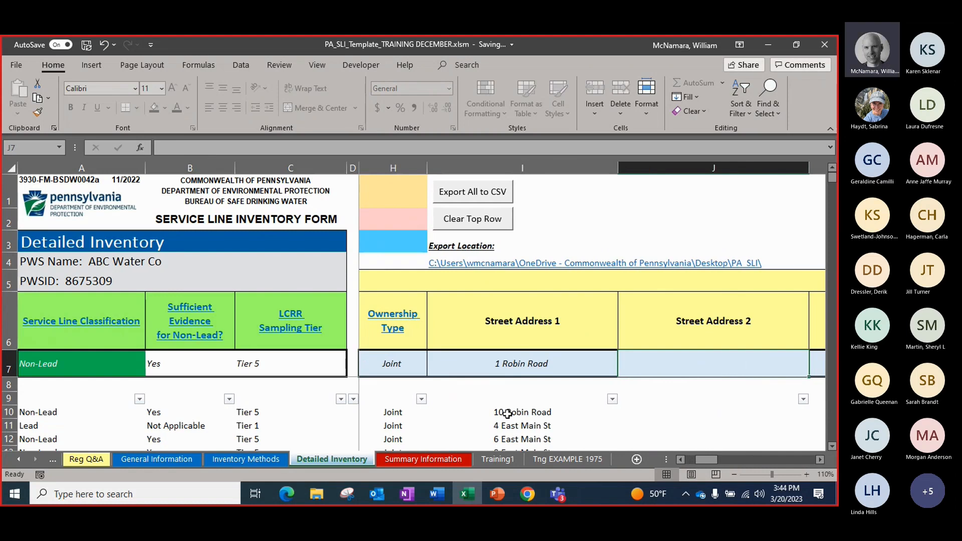
Add the 1ROBIN entry to the inventory as a new record
click(807, 462)
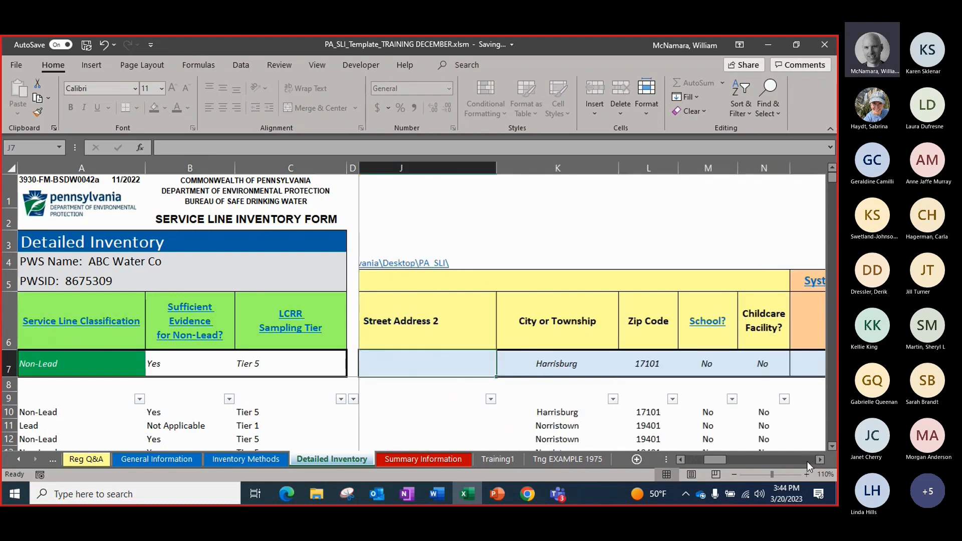
click(808, 461)
click(807, 461)
click(808, 462)
click(808, 462)
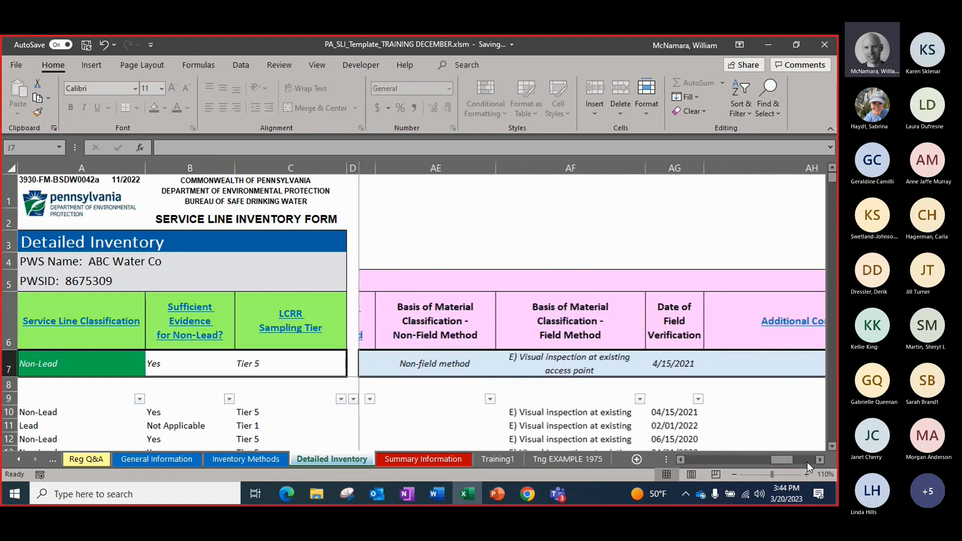
click(808, 462)
click(806, 460)
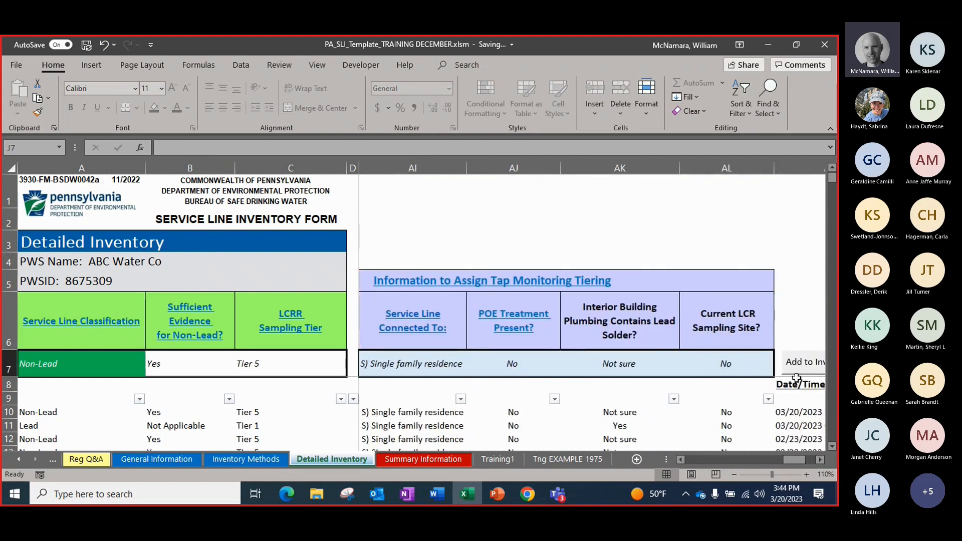
click(791, 363)
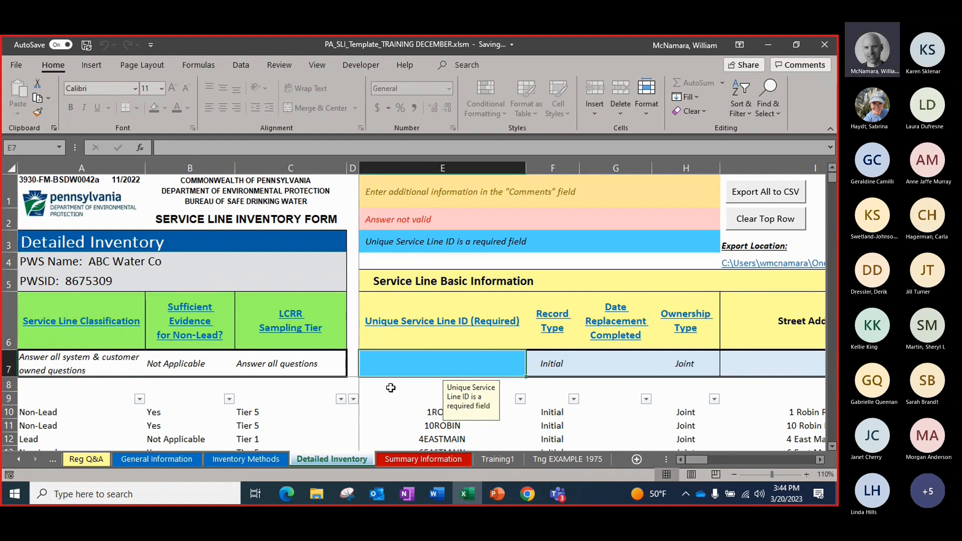
Export the whole inventory to CSV files and dismiss the export notice
scroll(390, 411, down, 1)
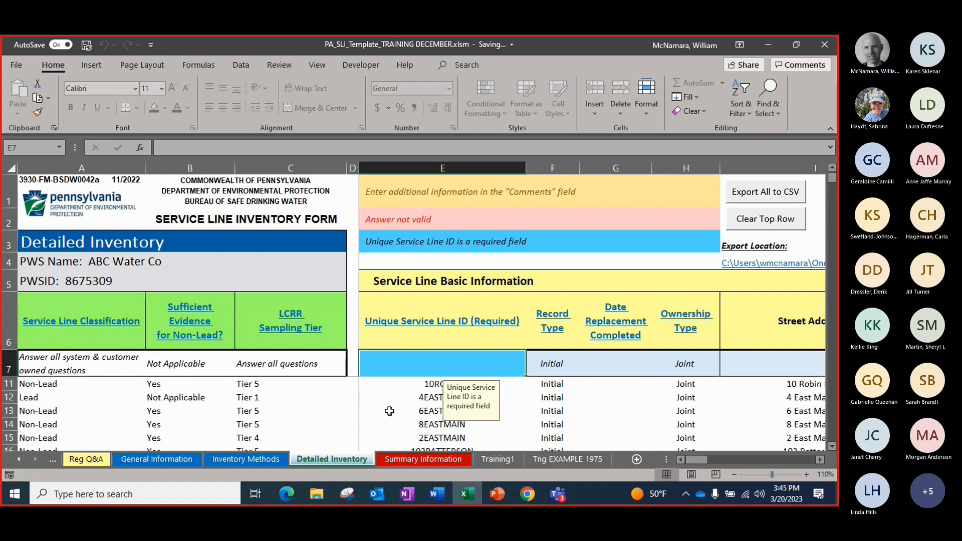
scroll(390, 411, up, 1)
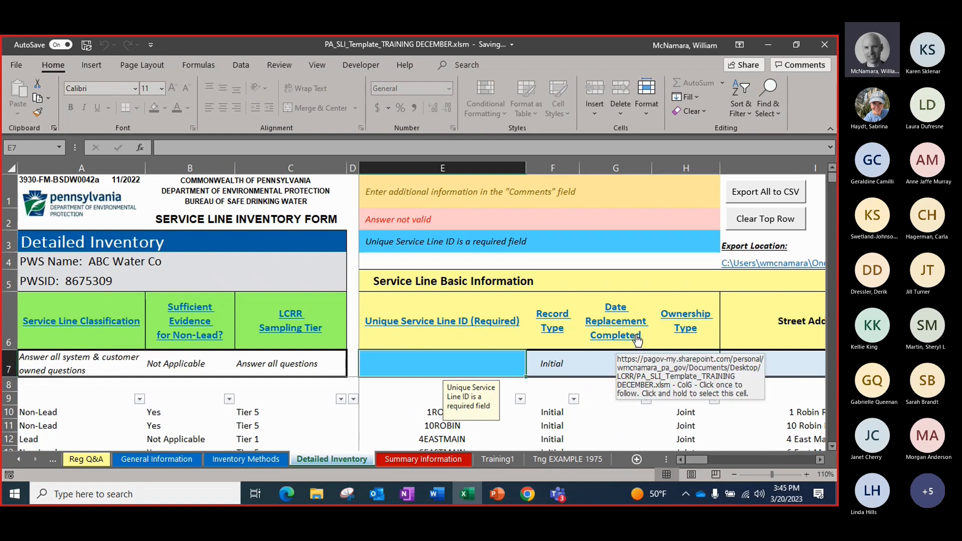
click(753, 197)
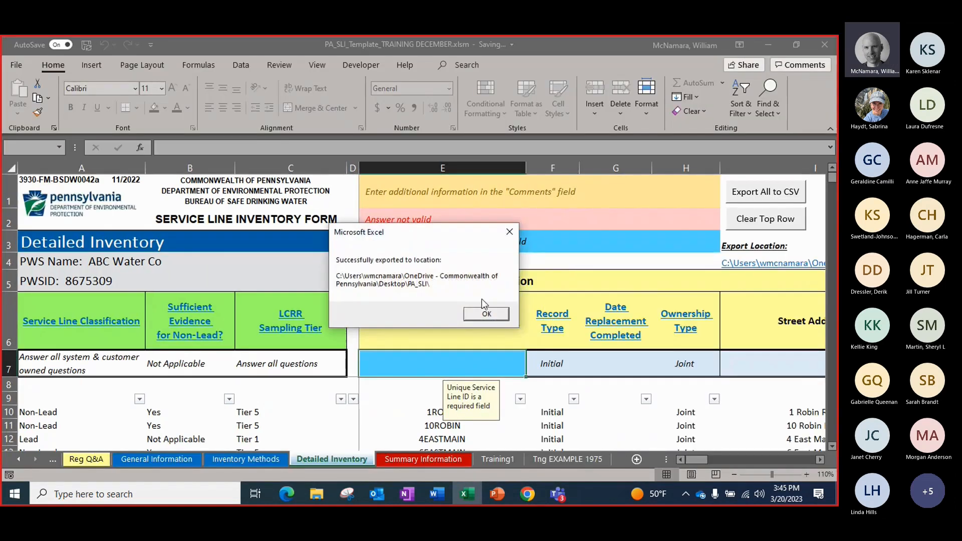
click(484, 314)
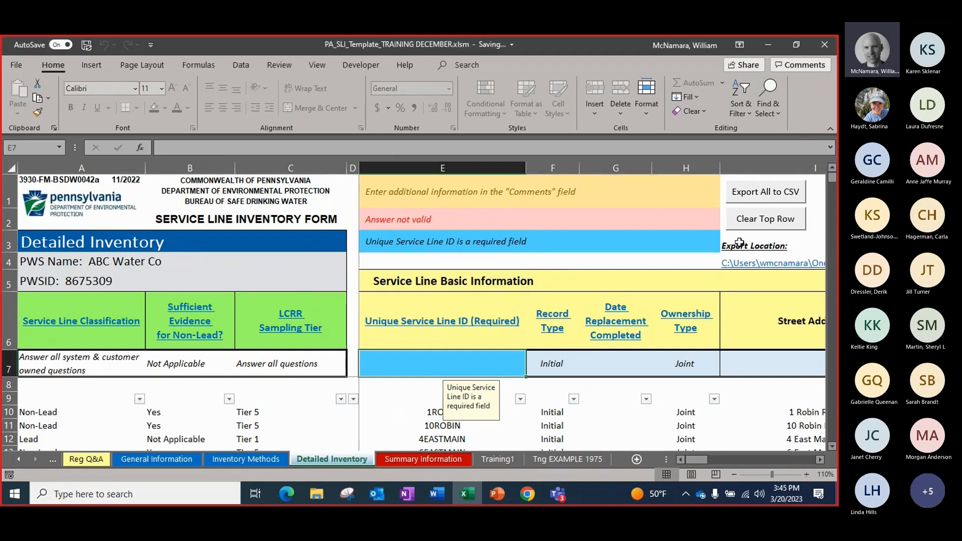
Minimize the open windows, move the PA_SLI export folder to a free spot on the desktop, and open it
click(767, 44)
click(766, 46)
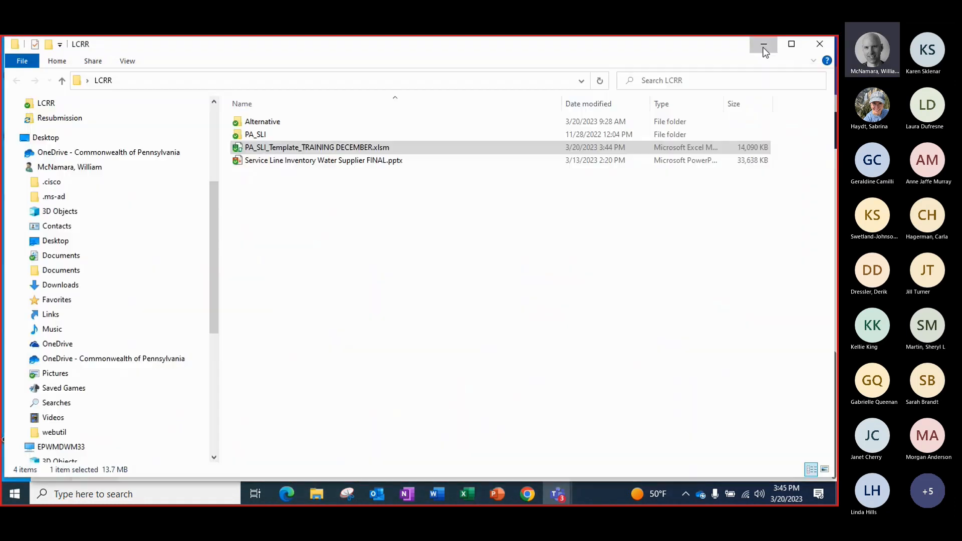
click(762, 45)
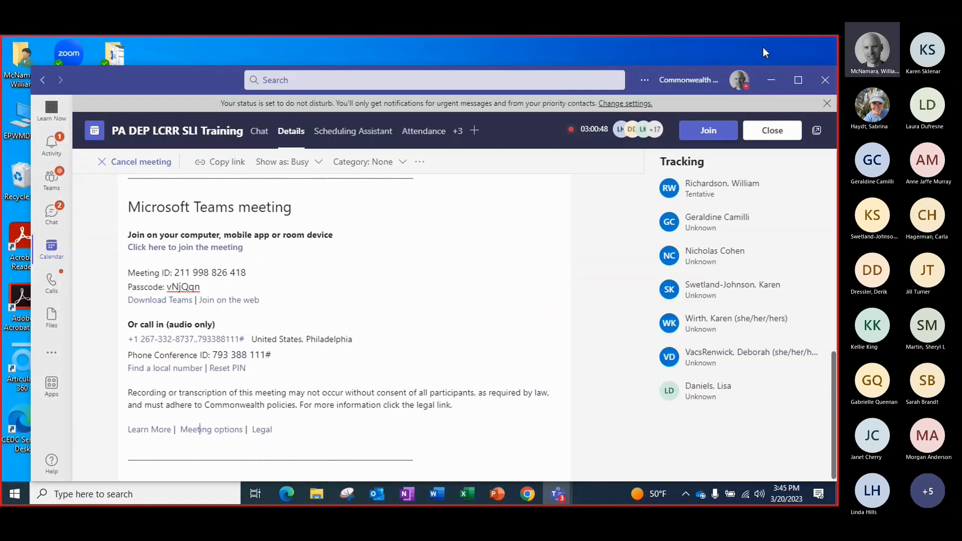
click(771, 81)
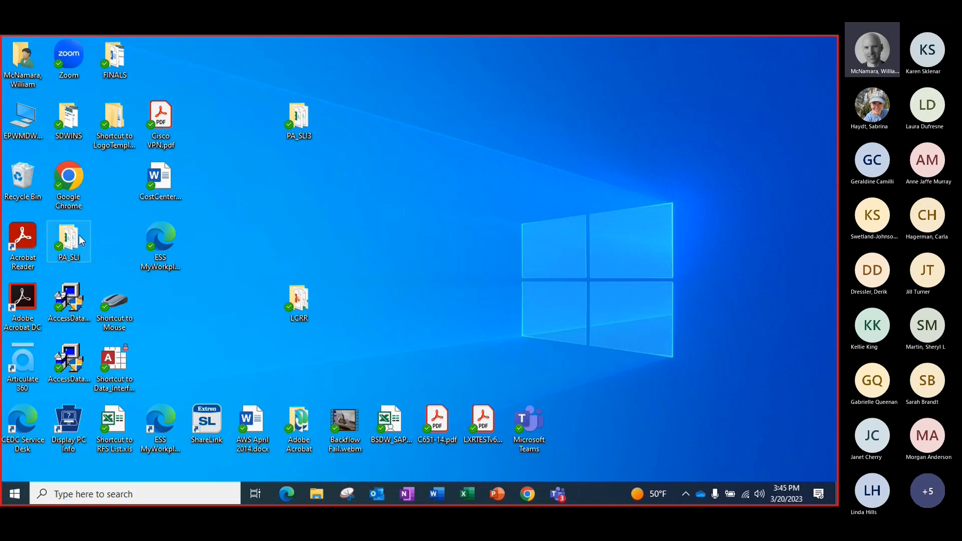
drag(287, 196, 280, 202)
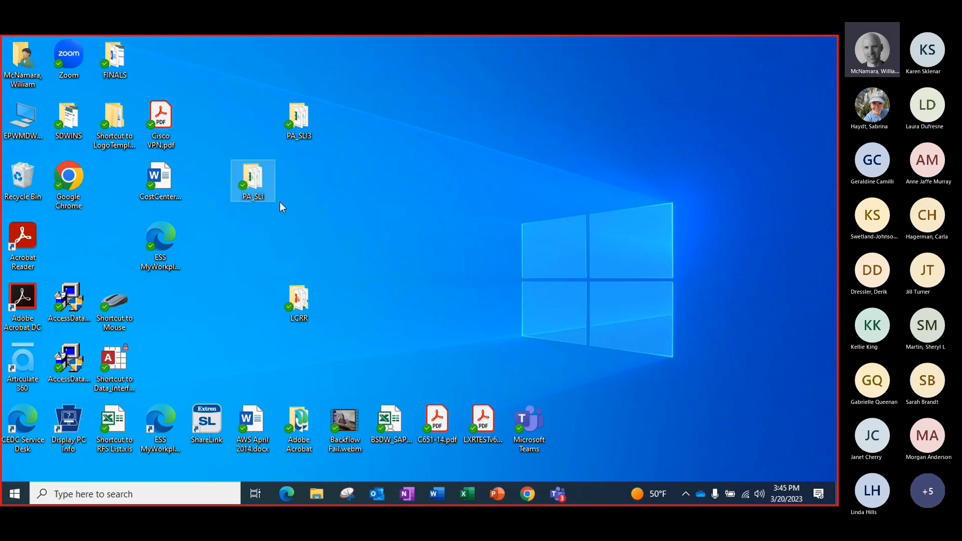
double_click(257, 182)
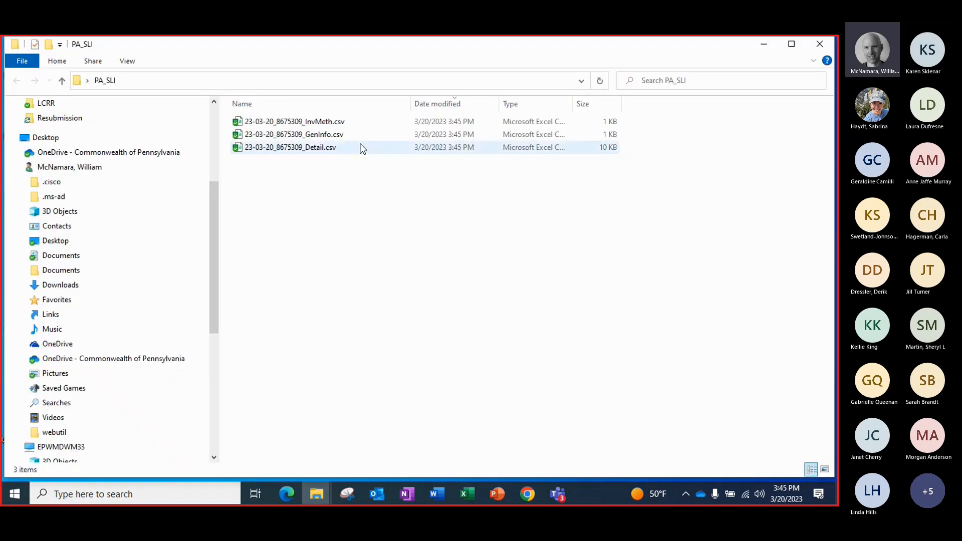
Examine the exported InvMeth and Detail CSV files in Excel, closing each one after viewing
double_click(307, 122)
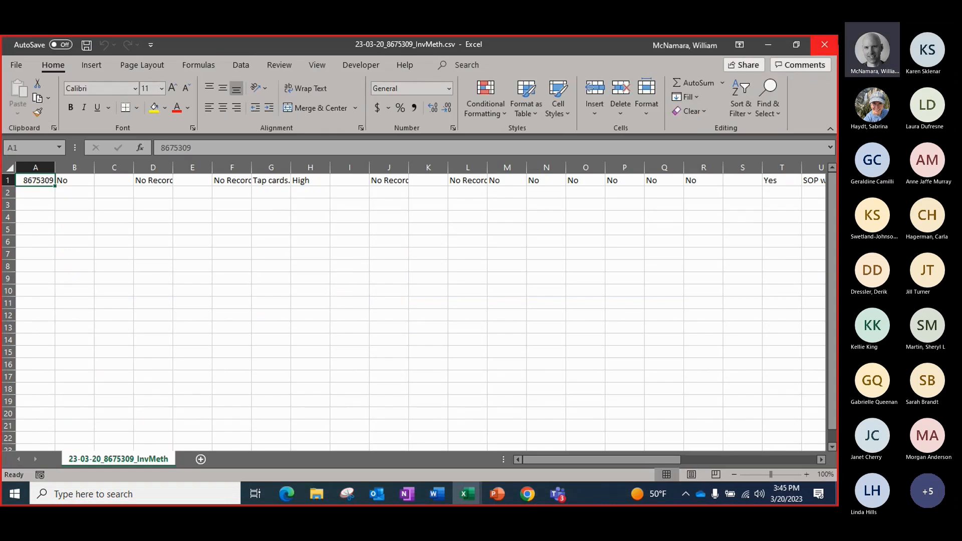
click(818, 45)
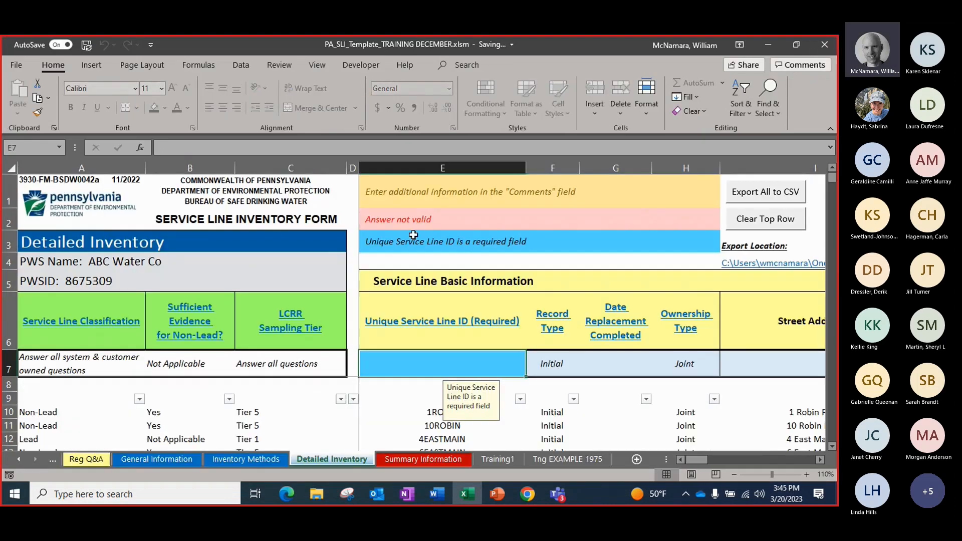
click(769, 45)
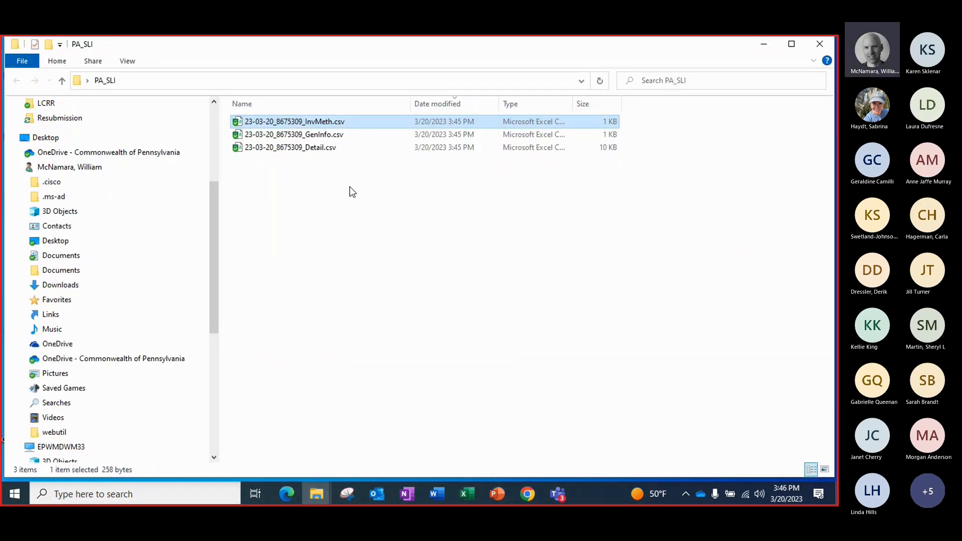
double_click(302, 148)
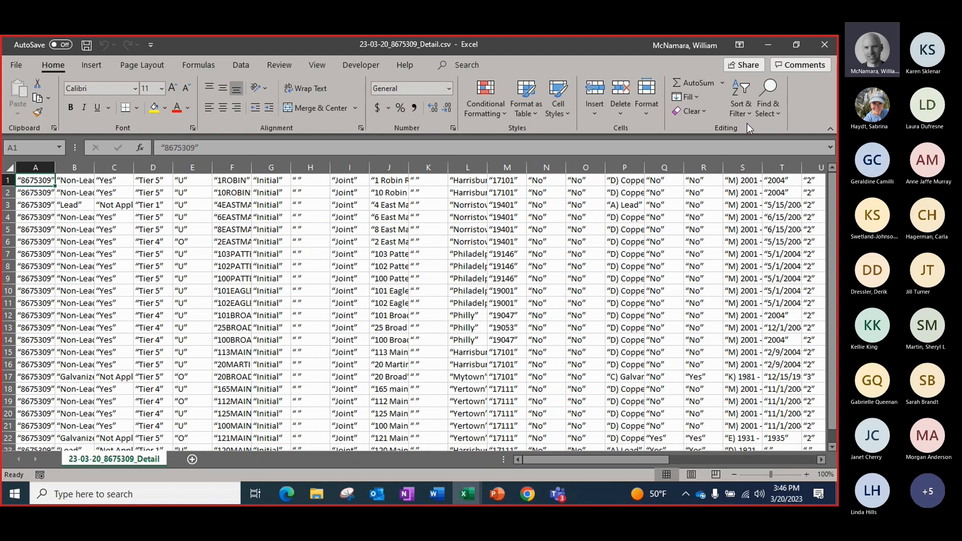
click(825, 46)
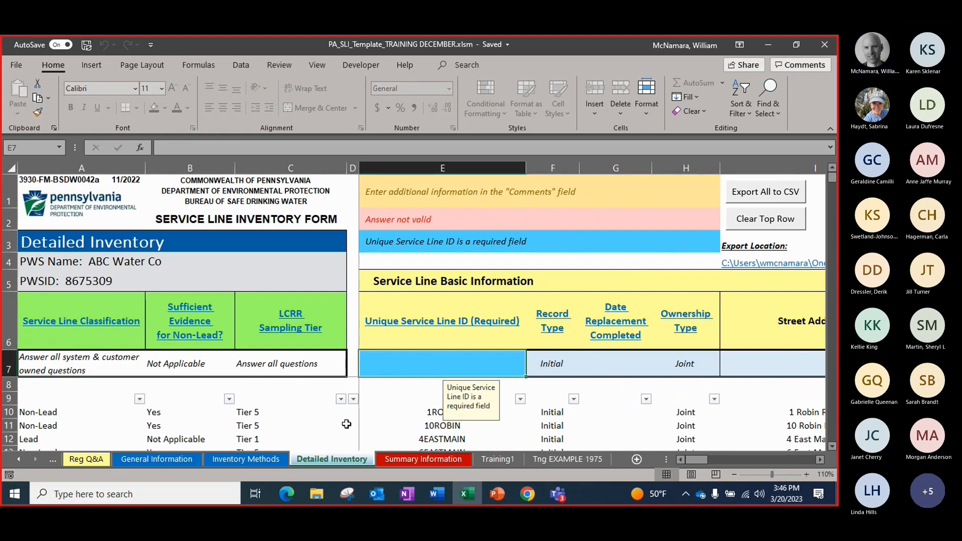
Review the first records in the Detailed Inventory and the general template steps on the Introduction sheet
click(253, 413)
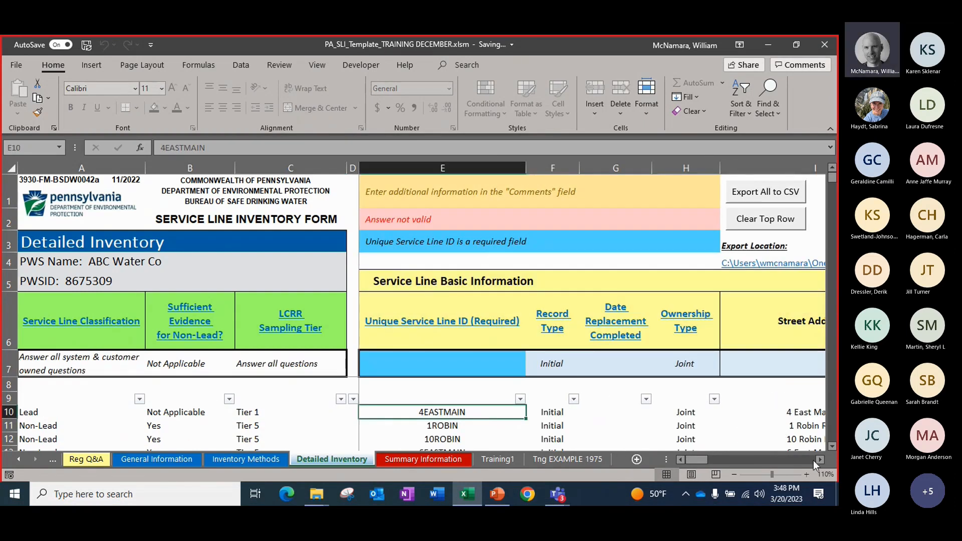
click(818, 459)
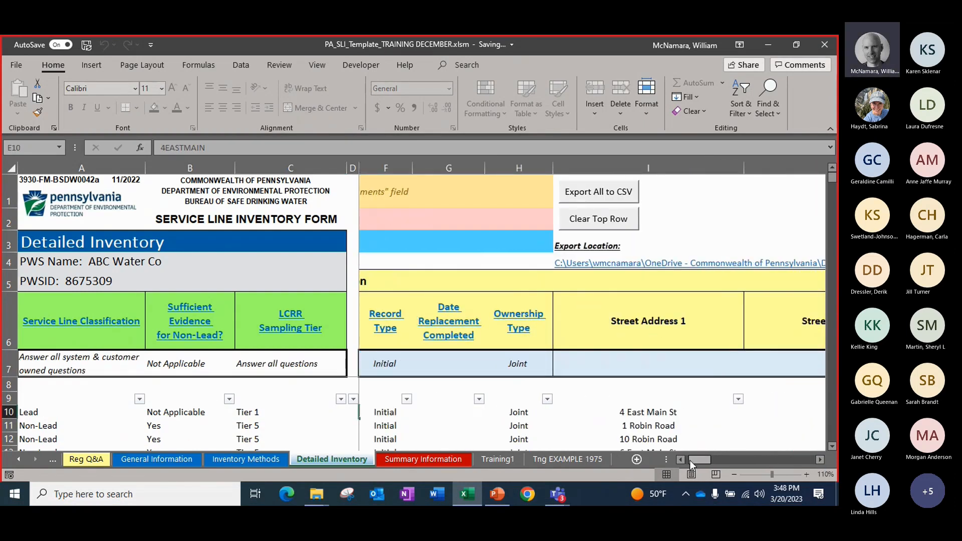
drag(690, 461, 687, 461)
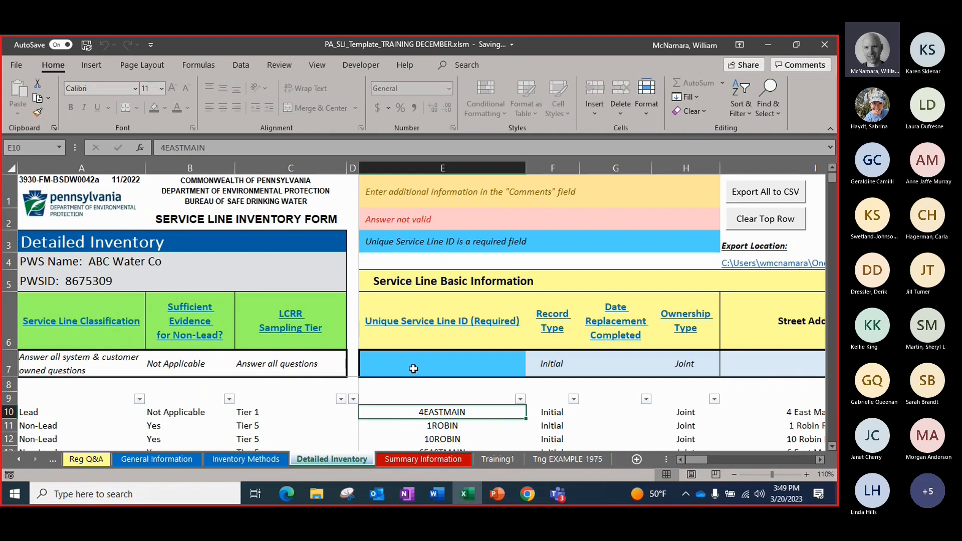
click(401, 424)
click(395, 412)
drag(396, 413, 810, 415)
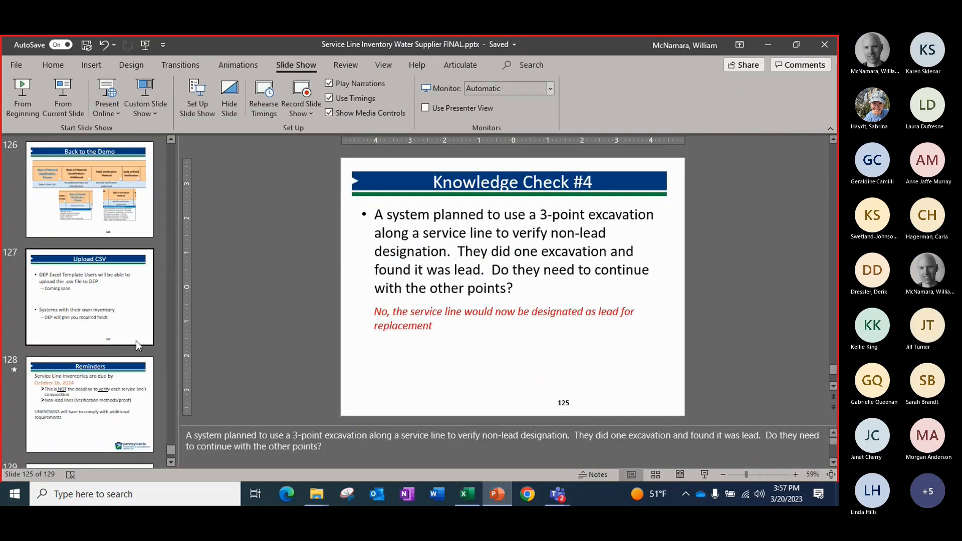
scroll(136, 341, down, 3)
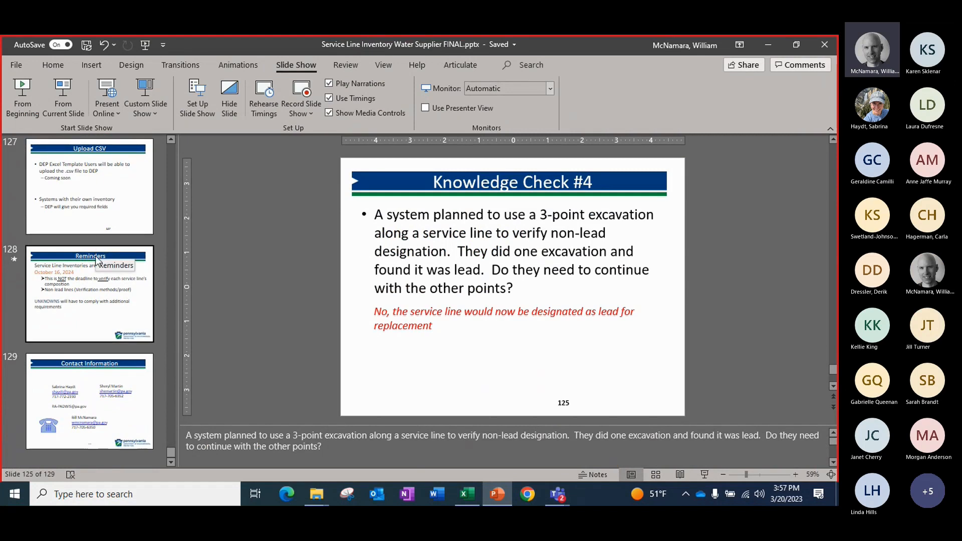
Start the PowerPoint slide show from slide 127, Upload CSV
click(95, 199)
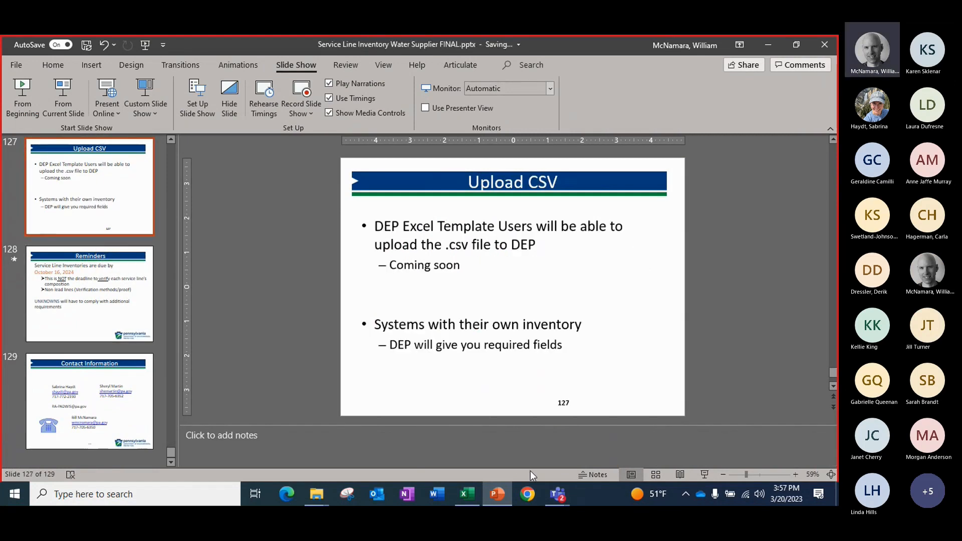
click(706, 474)
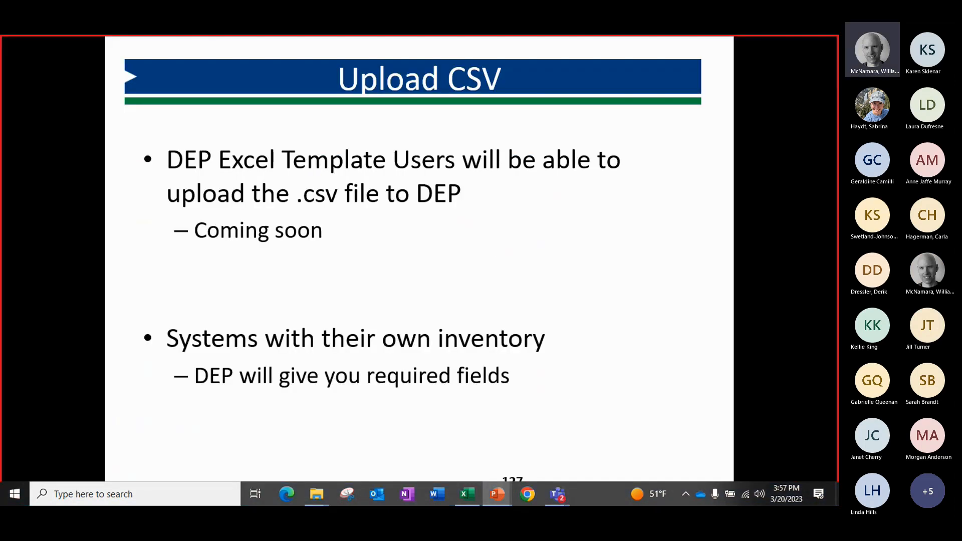